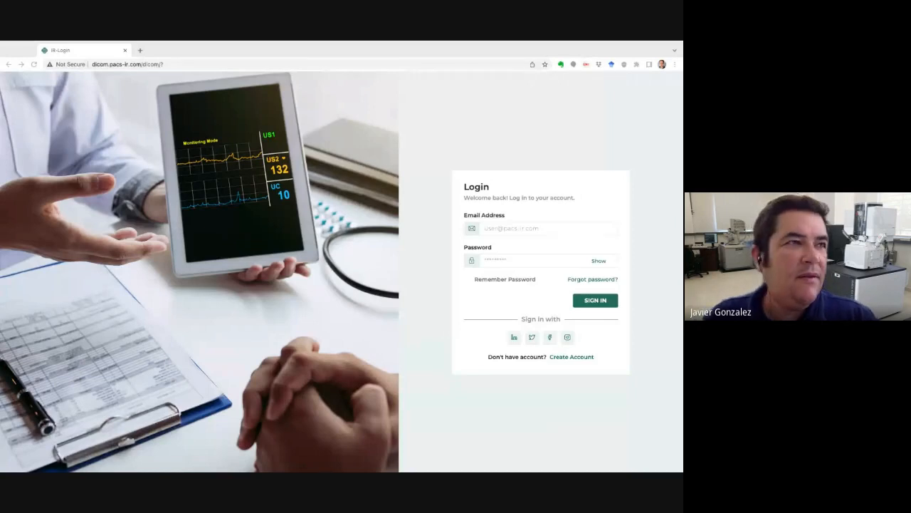
Sign in to the lab technician account with its e-mail address and password.
{"action": "left_click", "coordinate": [535, 229]}
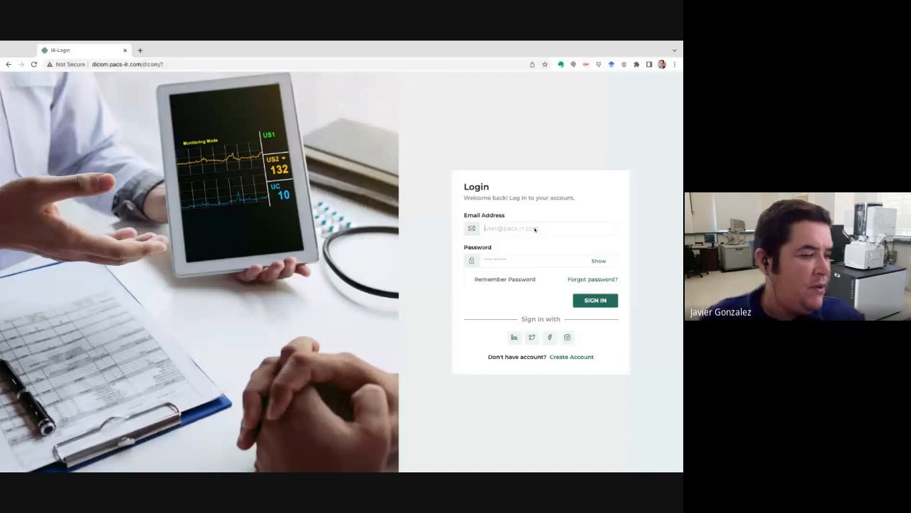
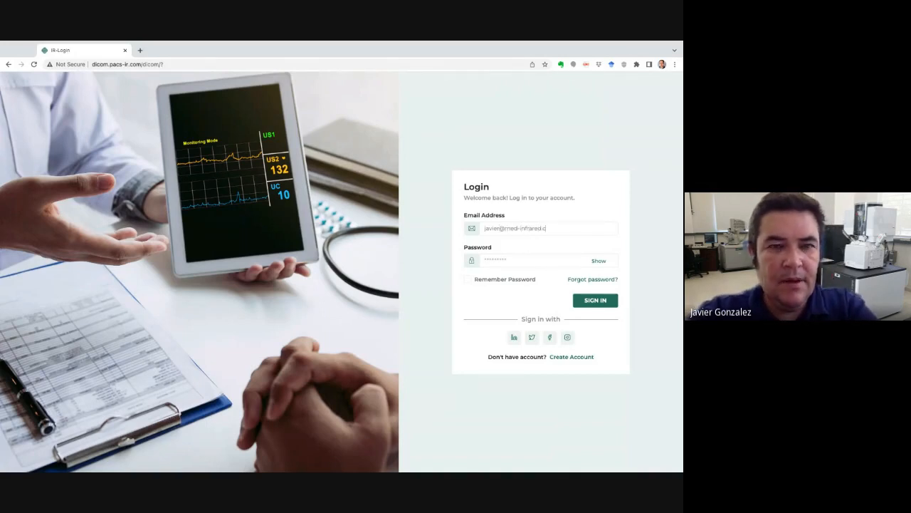
{"action": "left_click", "coordinate": [514, 260]}
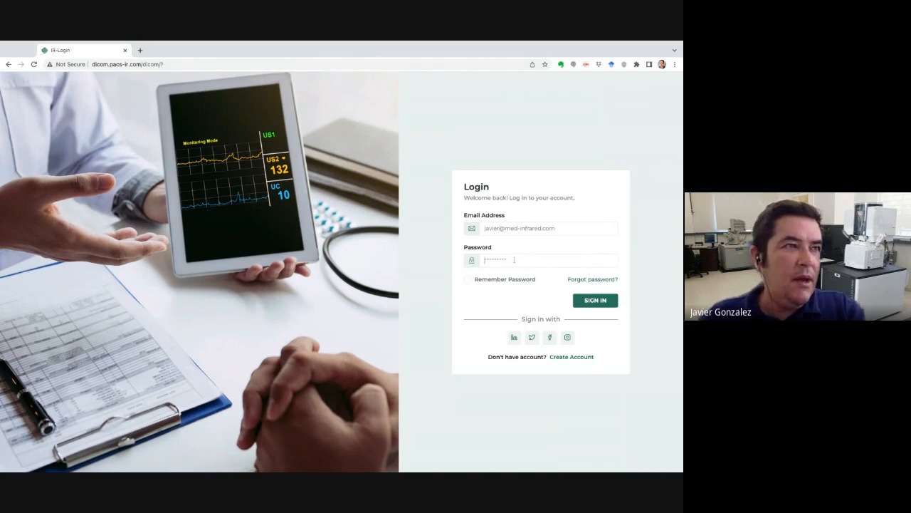
{"action": "type", "text": "•••"}
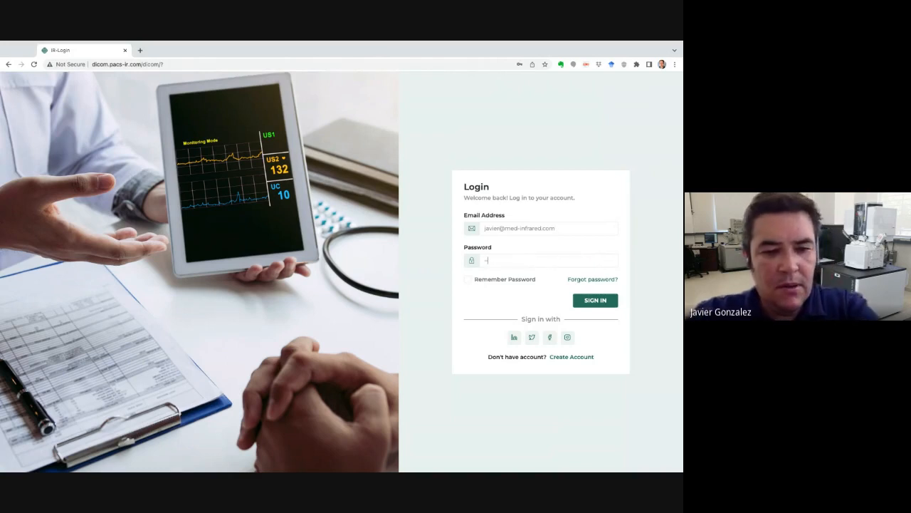
{"action": "type", "text": "••"}
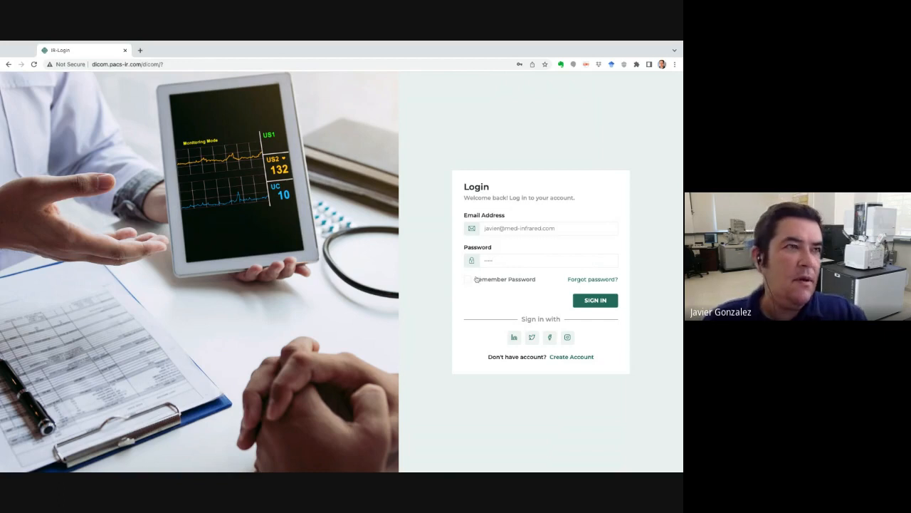
{"action": "left_click", "coordinate": [592, 304]}
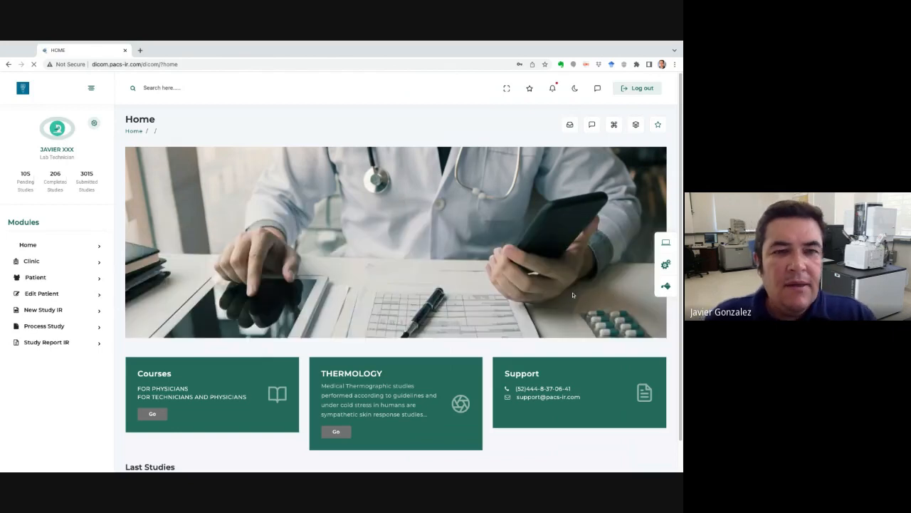
Scroll down to look over the two recent studies under Last Studies, then return to the top.
{"action": "scroll", "coordinate": [553, 298], "scroll_direction": "down", "scroll_amount": 3}
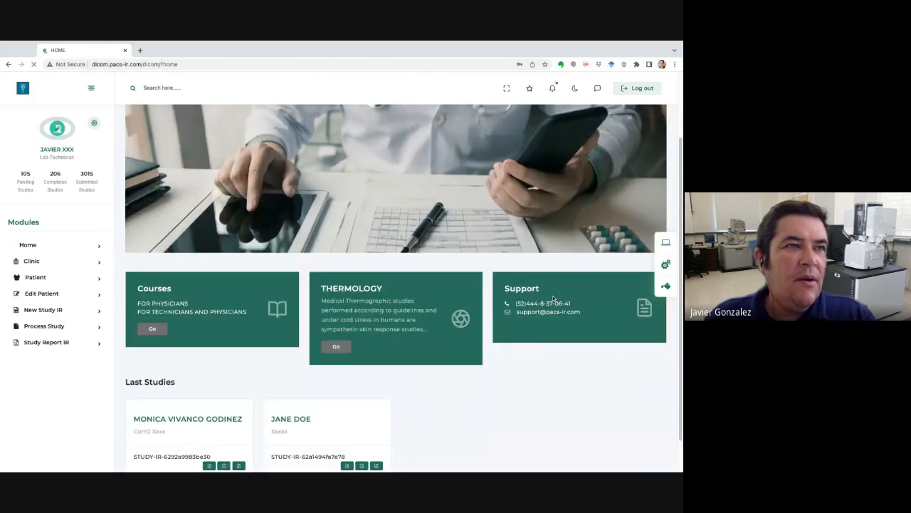
{"action": "scroll", "coordinate": [396, 289], "scroll_direction": "up", "scroll_amount": 3}
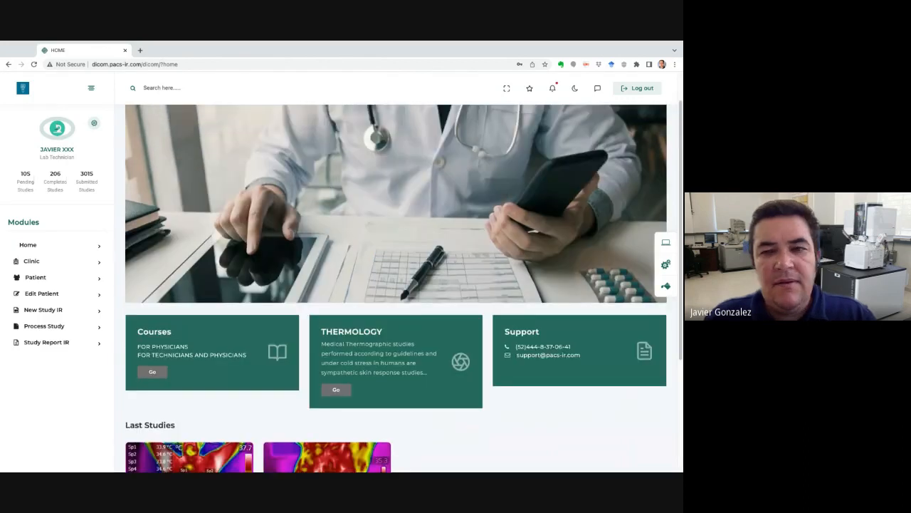
{"action": "scroll", "coordinate": [396, 289], "scroll_direction": "down", "scroll_amount": 5}
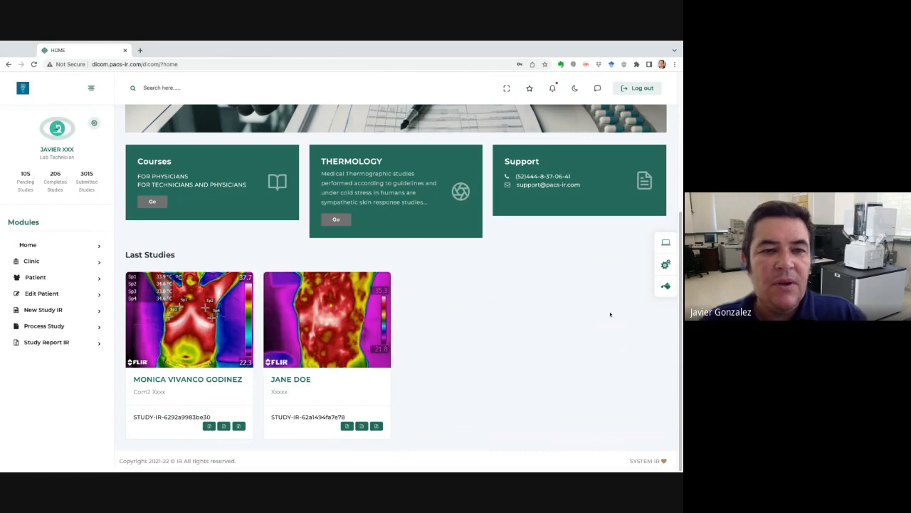
{"action": "scroll", "coordinate": [610, 314], "scroll_direction": "up", "scroll_amount": 2}
{"action": "scroll", "coordinate": [610, 313], "scroll_direction": "up", "scroll_amount": 2}
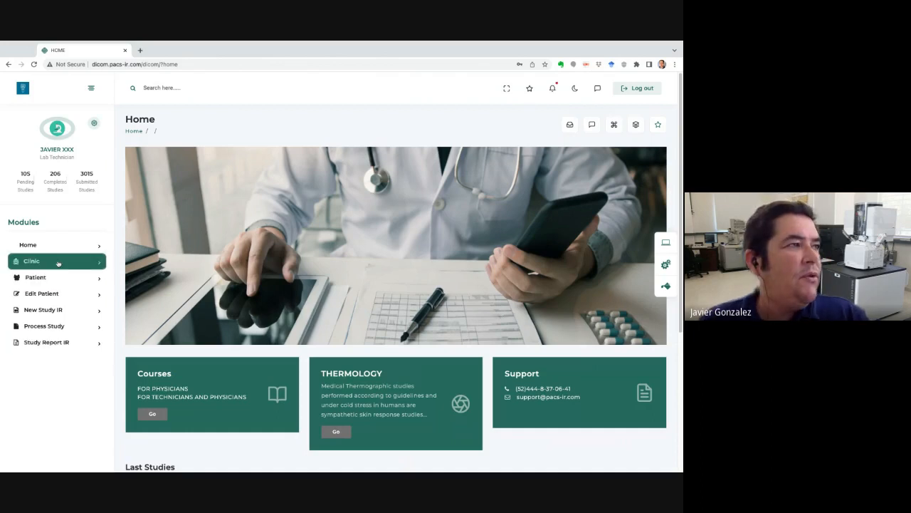
Visit the Clinic page, then go on to the Patient page.
{"action": "left_click", "coordinate": [59, 262]}
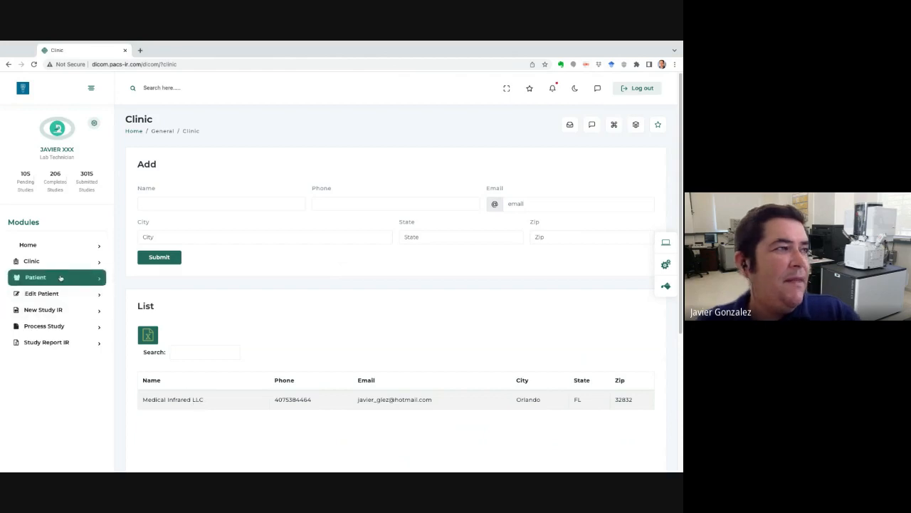
{"action": "left_click", "coordinate": [61, 280]}
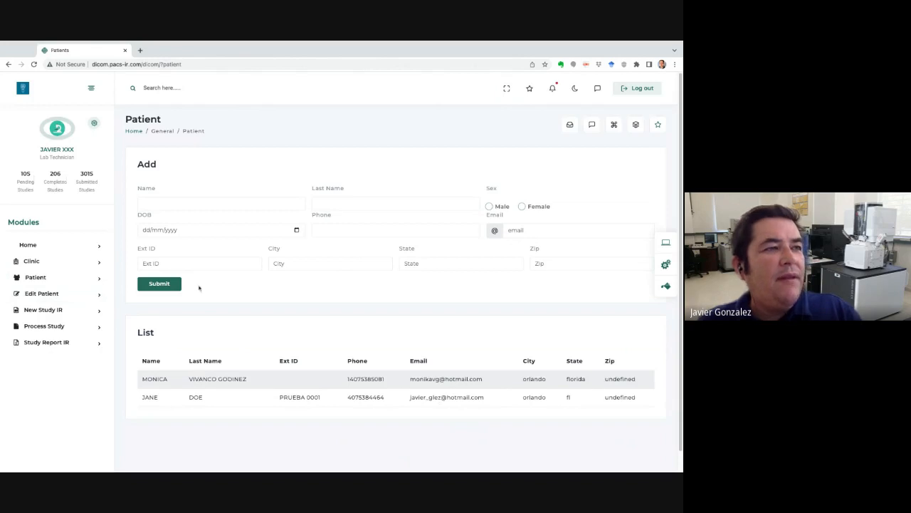
Enter the new patient's first and last name, sex Female, and date of birth 01/01/1999.
{"action": "left_click", "coordinate": [169, 202]}
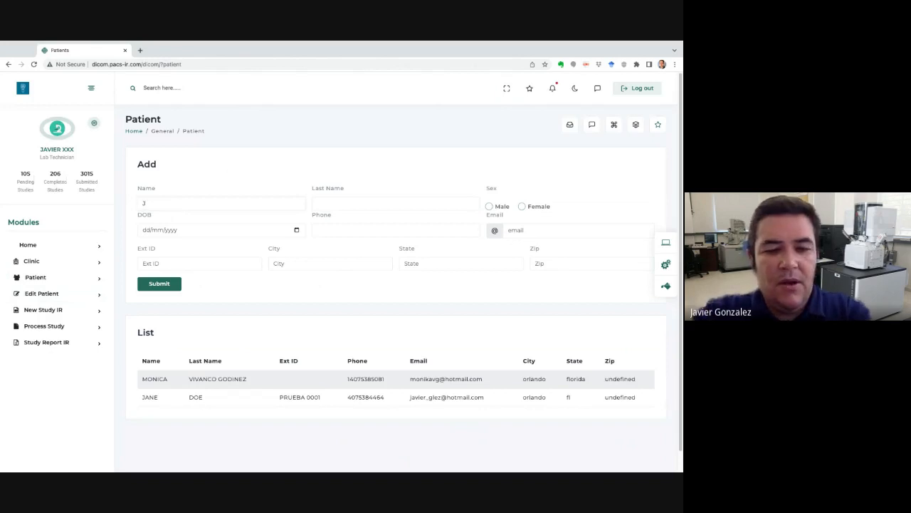
{"action": "type", "text": "aNE"}
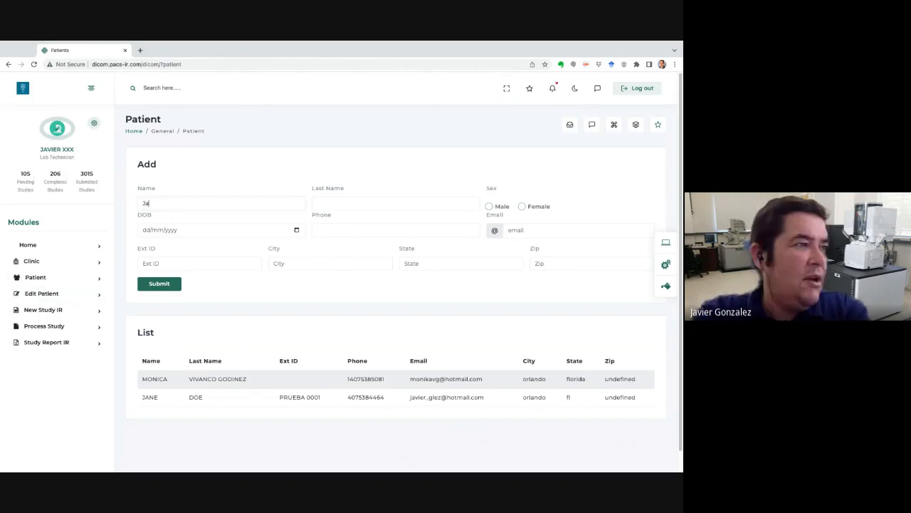
{"action": "key", "text": "BackSpace"}
{"action": "key", "text": "BackSpace"}
{"action": "key", "text": "BackSpace"}
{"action": "key", "text": "BackSpace"}
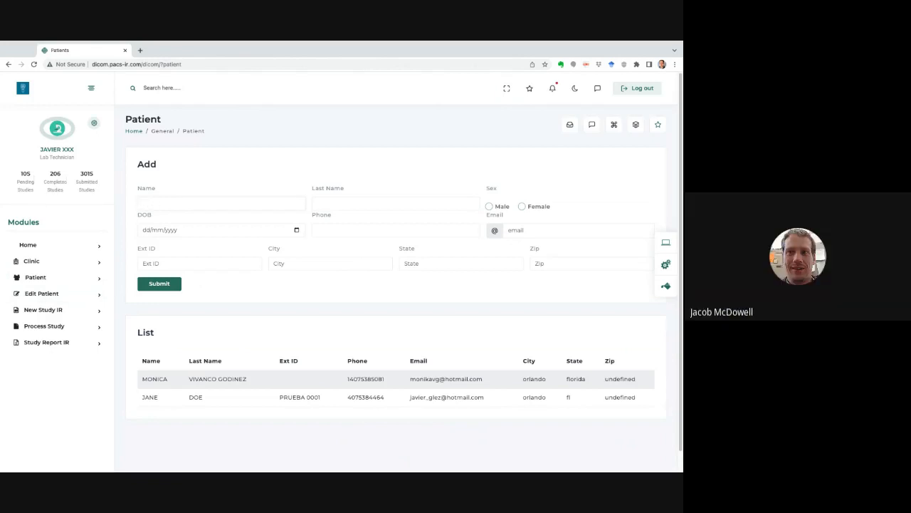
{"action": "type", "text": "Jane"}
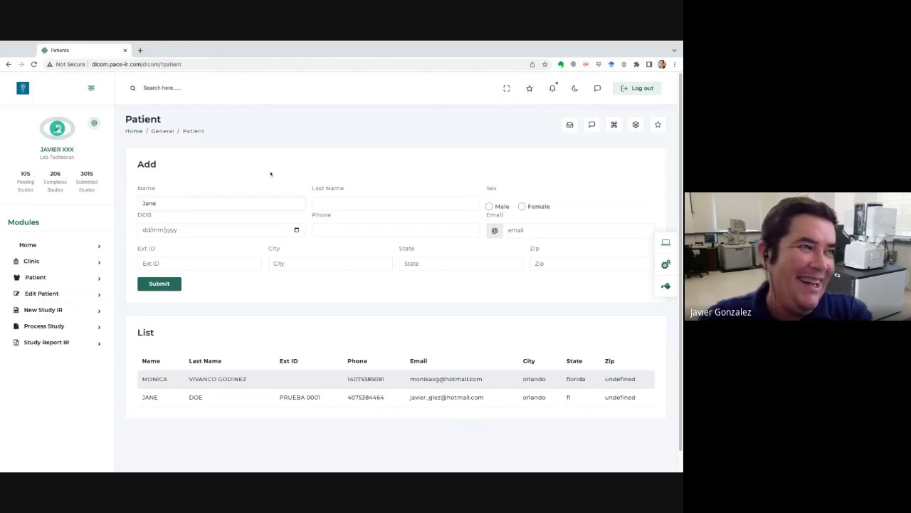
{"action": "left_click", "coordinate": [326, 205]}
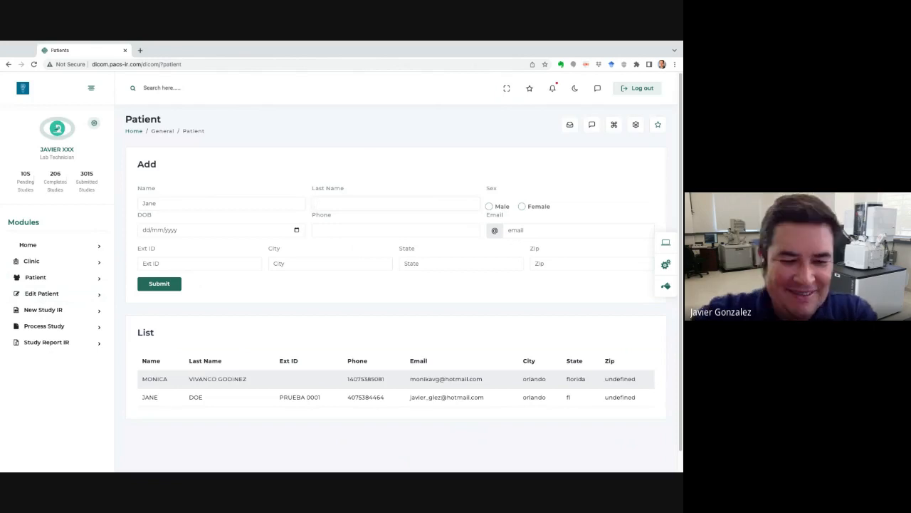
{"action": "type", "text": "Doe 2"}
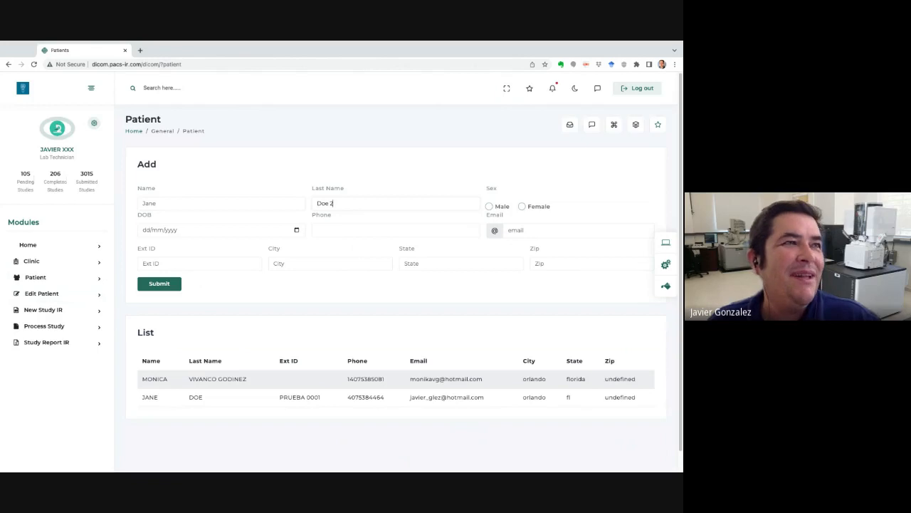
{"action": "left_click", "coordinate": [521, 206]}
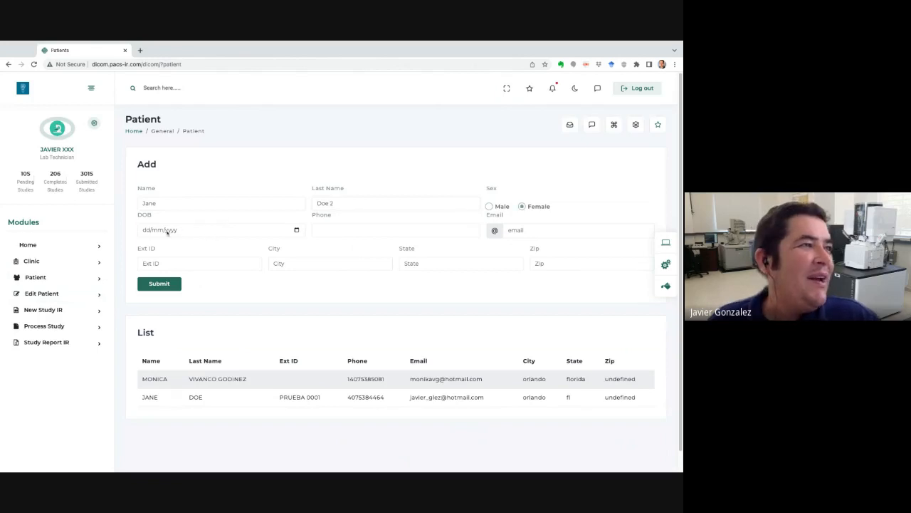
{"action": "left_click", "coordinate": [163, 231]}
{"action": "left_click", "coordinate": [146, 232]}
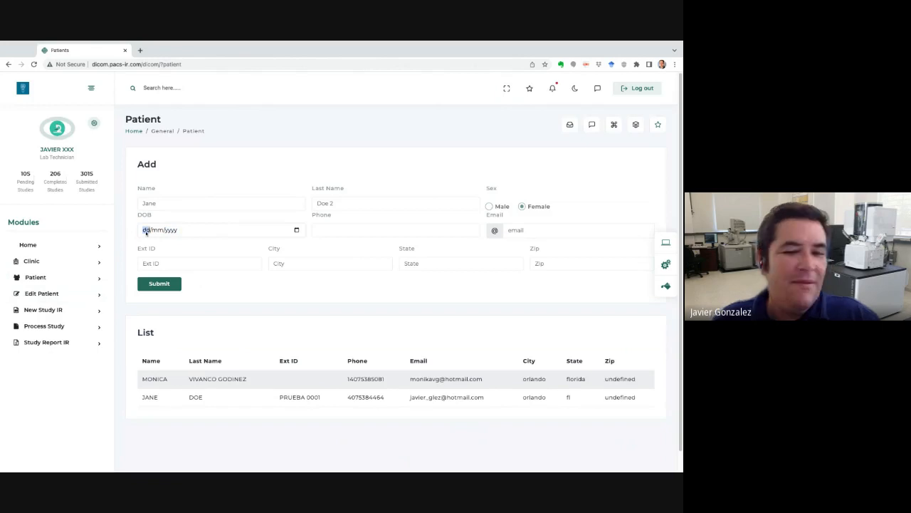
{"action": "type", "text": "01/01/199"}
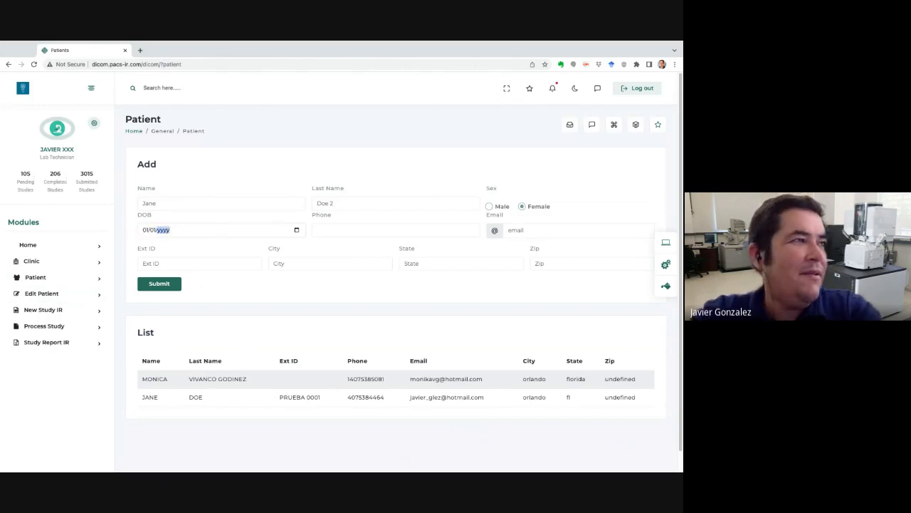
{"action": "type", "text": "9"}
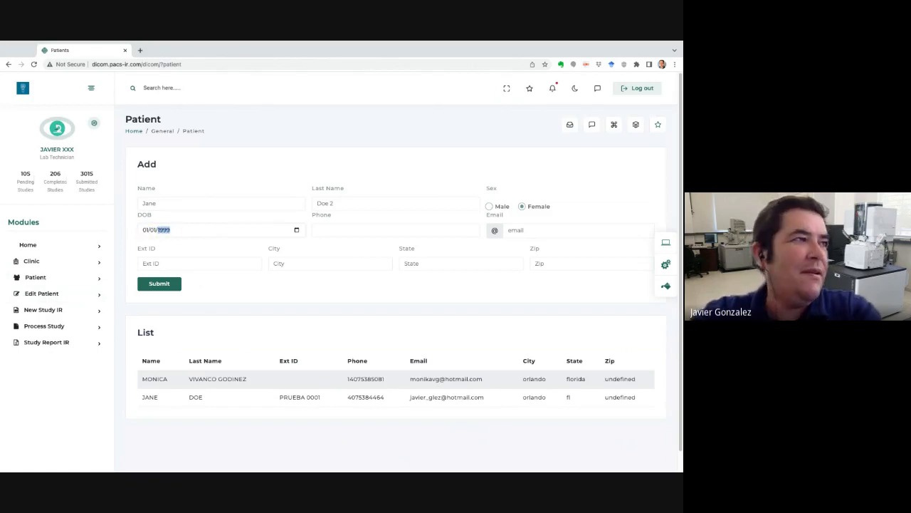
Autofill the patient's phone, e-mail, city, state and zip from saved contact details.
{"action": "left_click", "coordinate": [331, 234]}
{"action": "left_click", "coordinate": [349, 244]}
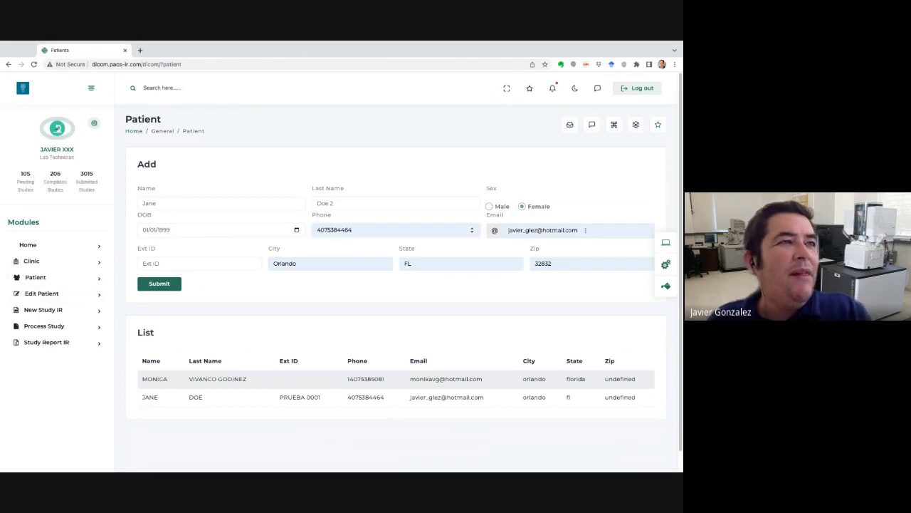
{"action": "triple_click", "coordinate": [585, 229]}
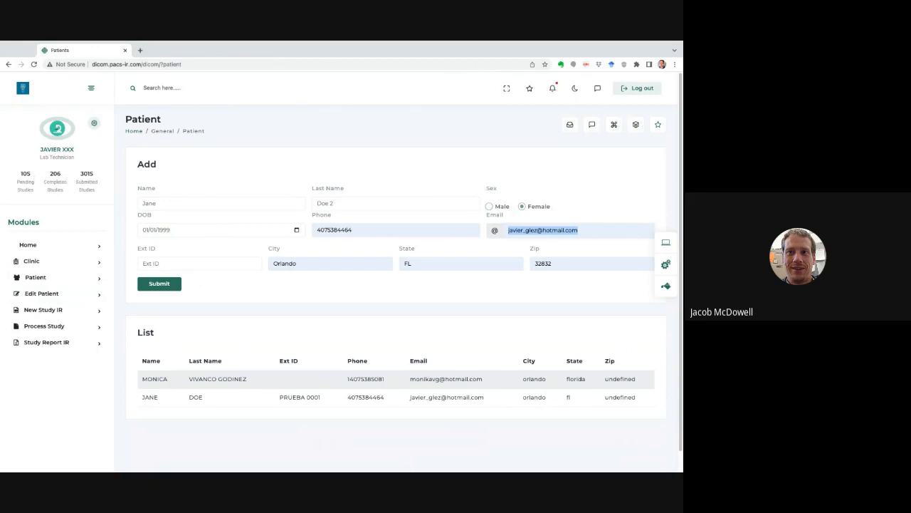
Replace the user part and domain of the patient's e-mail address.
{"action": "key", "text": "Right"}
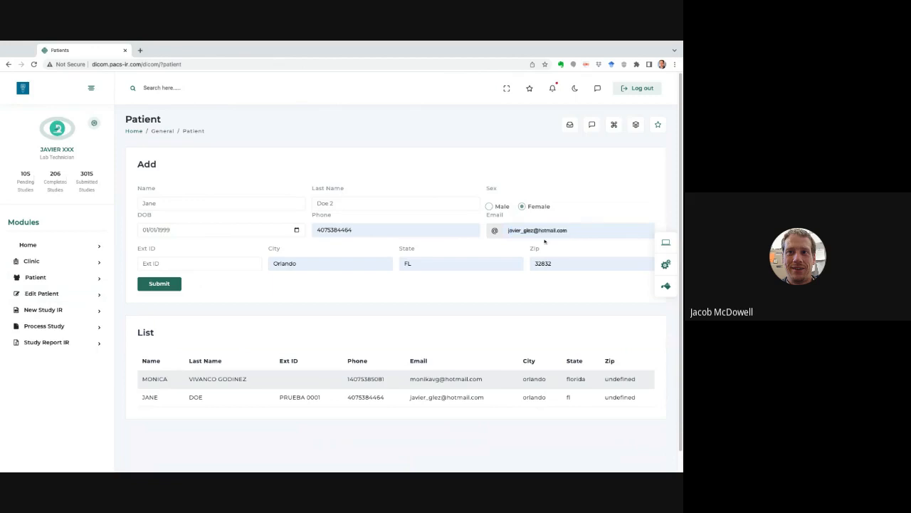
{"action": "left_click", "coordinate": [535, 232]}
{"action": "key", "text": "shift+Left"}
{"action": "key", "text": "shift+Left"}
{"action": "key", "text": "shift+Left"}
{"action": "key", "text": "shift+Left"}
{"action": "key", "text": "shift+Left"}
{"action": "key", "text": "shift+Left"}
{"action": "key", "text": "shift+Left"}
{"action": "key", "text": "shift+Left"}
{"action": "key", "text": "shift+Left"}
{"action": "key", "text": "shift+Left"}
{"action": "key", "text": "shift+Left"}
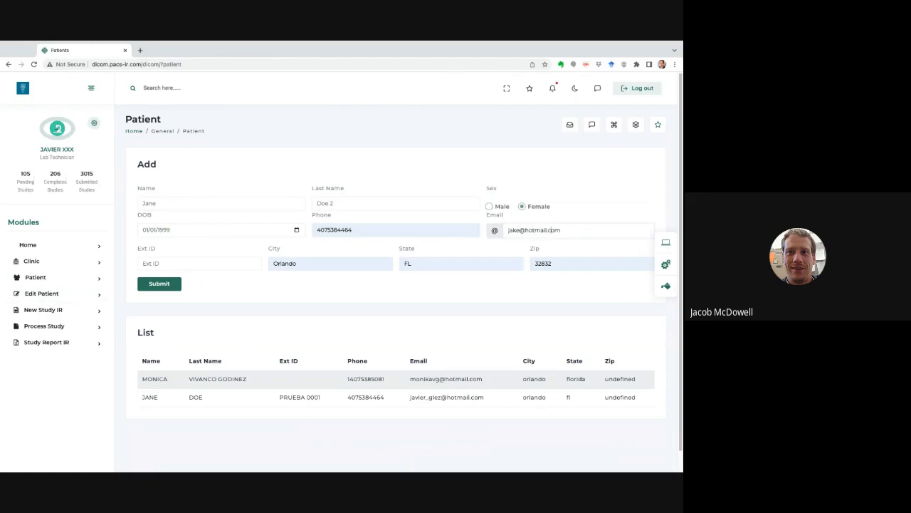
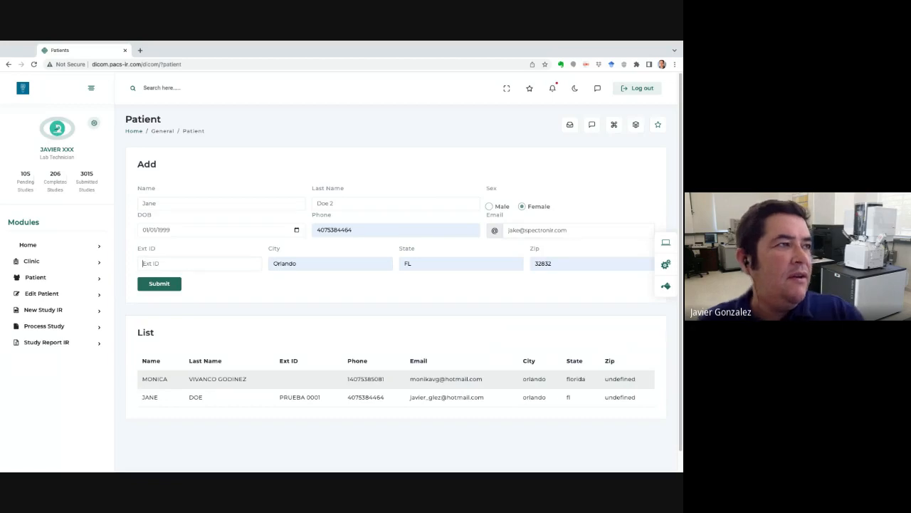
Fill in the patient's external ID field.
{"action": "key", "text": "Tab"}
{"action": "type", "text": "T"}
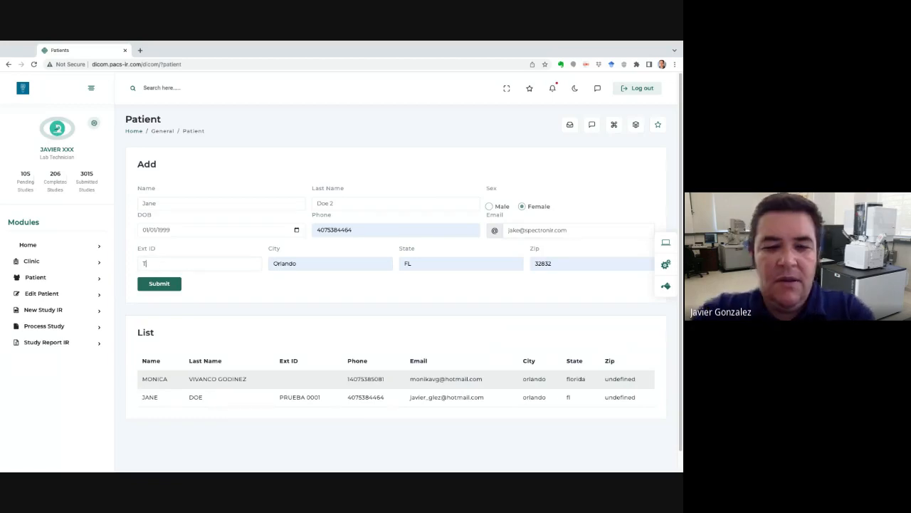
{"action": "type", "text": "est 0001"}
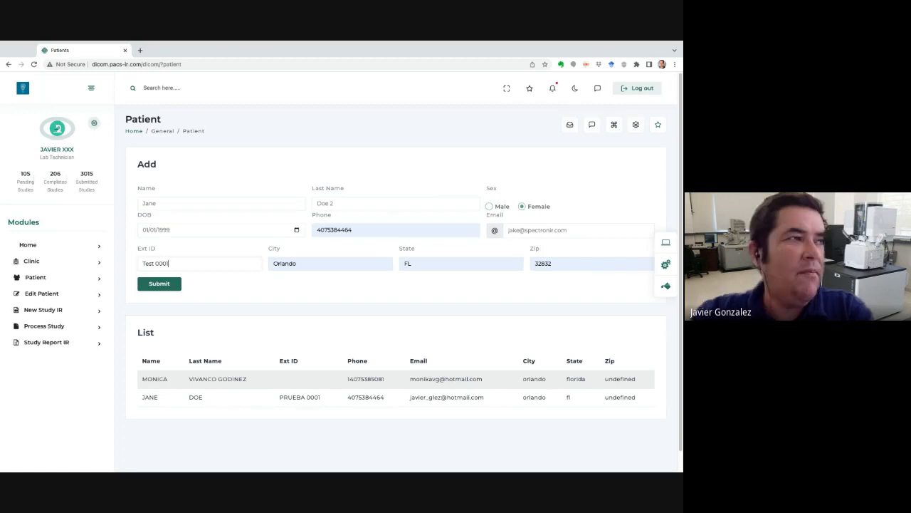
{"action": "left_click", "coordinate": [278, 287]}
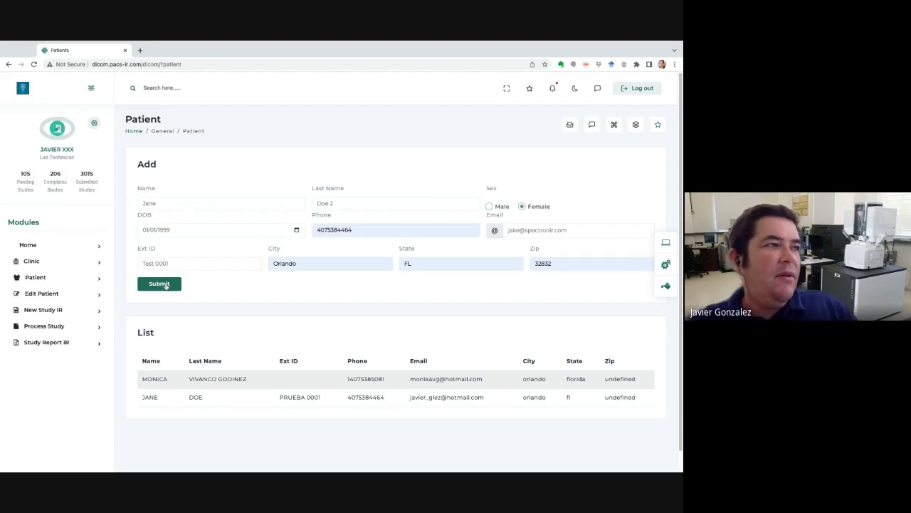
Submit the Add patient form to save the new patient record.
{"action": "left_click", "coordinate": [160, 284]}
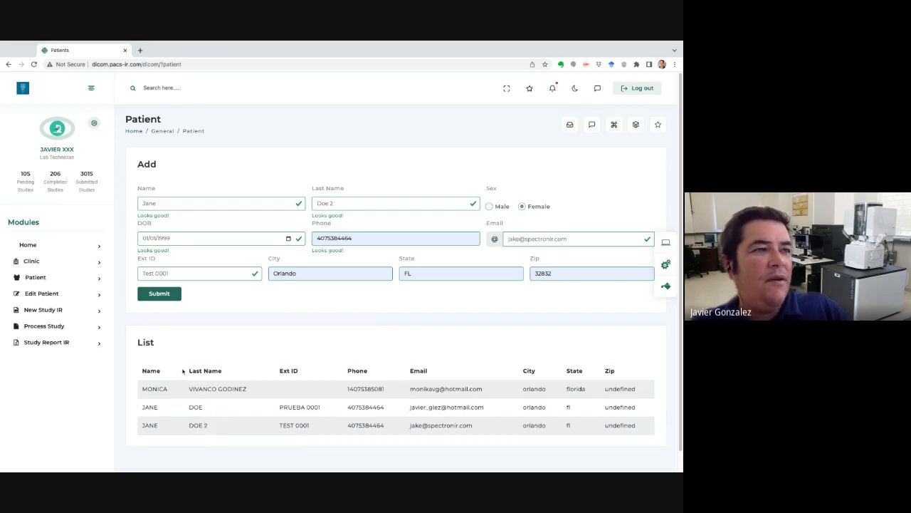
Load the newly added patient on the Edit Patient page.
{"action": "left_click", "coordinate": [47, 296]}
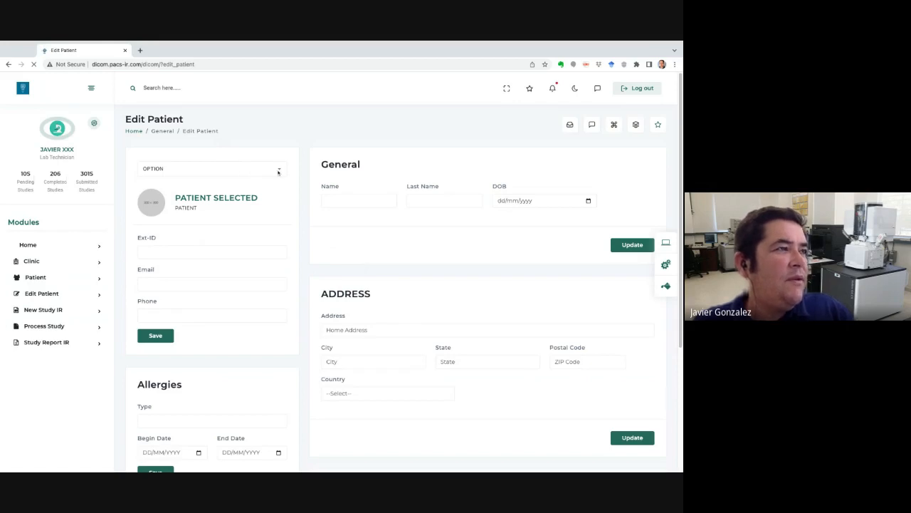
{"action": "left_click", "coordinate": [278, 172]}
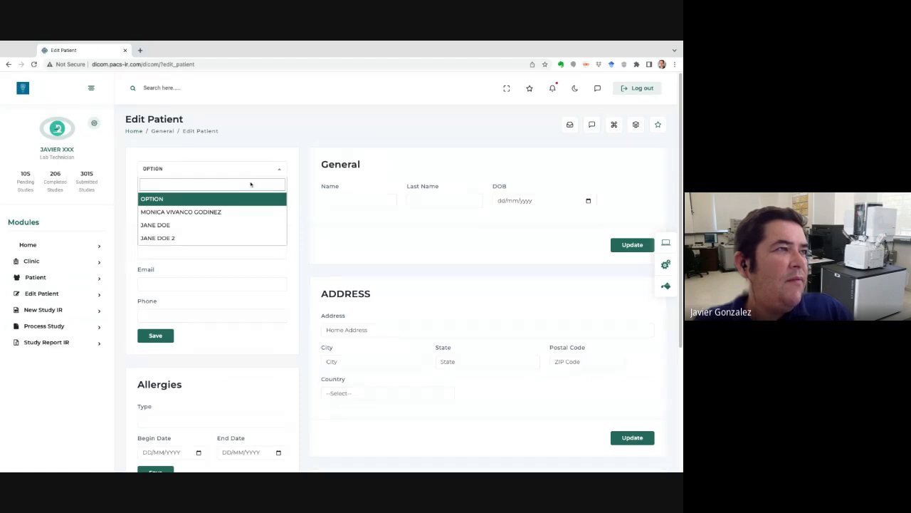
{"action": "left_click", "coordinate": [170, 239]}
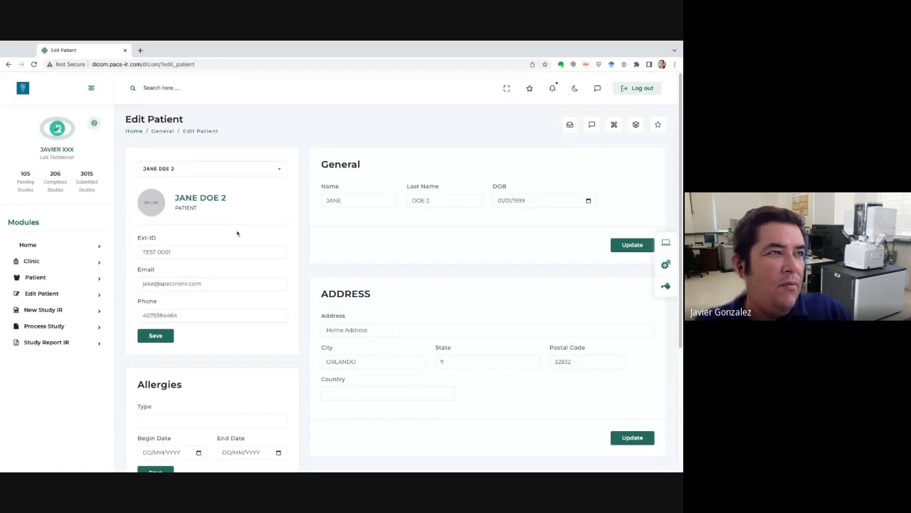
Scroll through the patient's record sections, including Allergies.
{"action": "scroll", "coordinate": [237, 233], "scroll_direction": "down", "scroll_amount": 3}
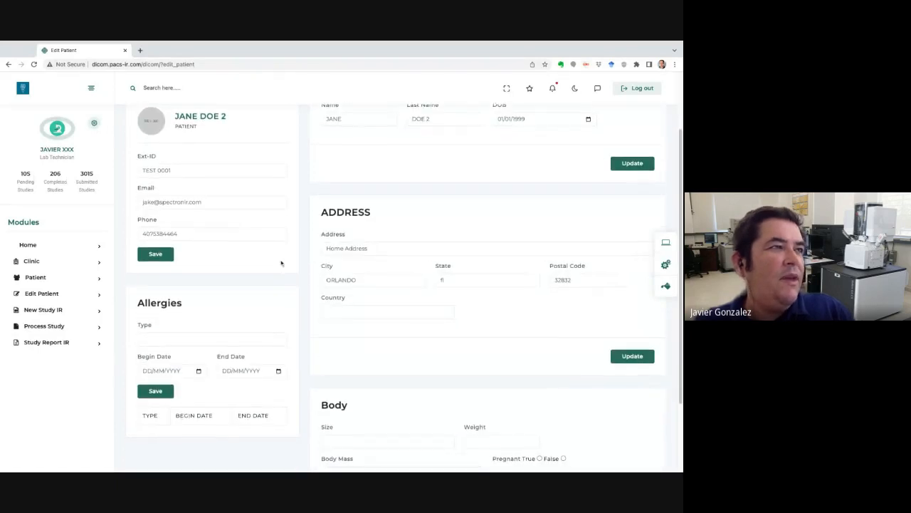
{"action": "scroll", "coordinate": [281, 263], "scroll_direction": "down", "scroll_amount": 3}
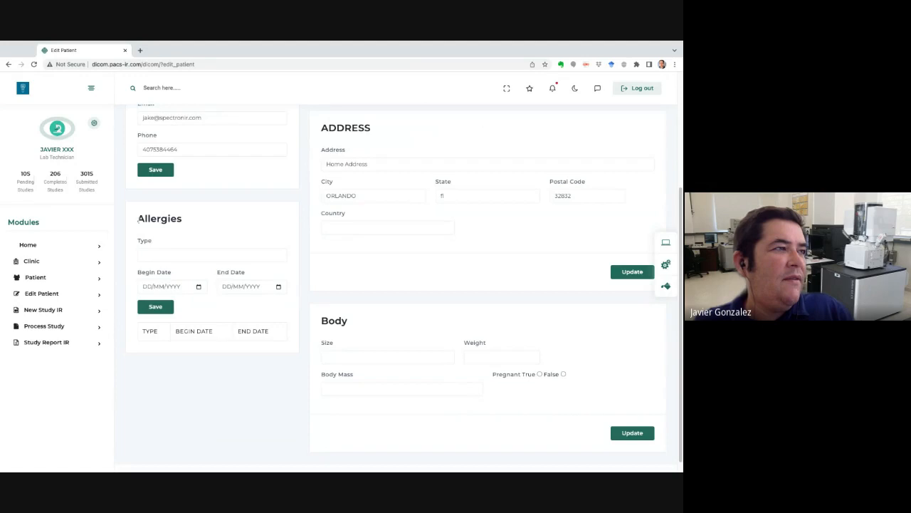
{"action": "left_click_drag", "start_coordinate": [138, 220], "coordinate": [182, 220]}
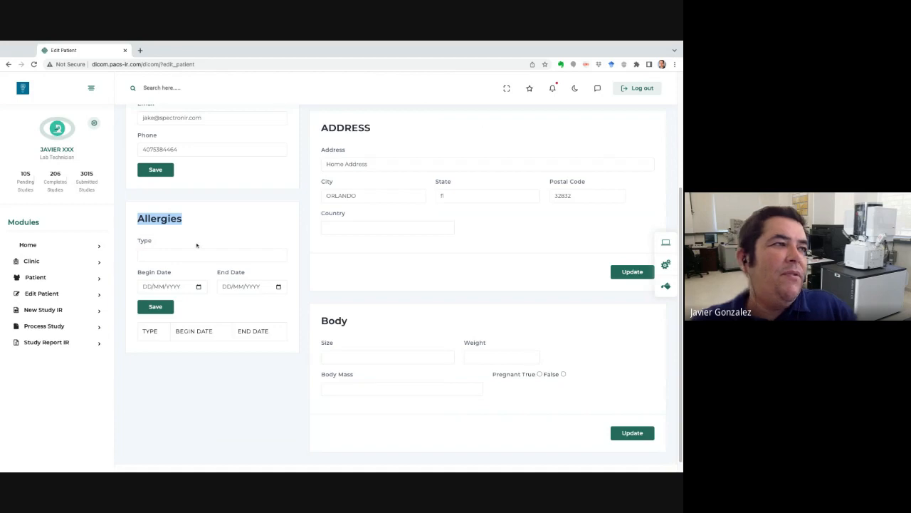
{"action": "scroll", "coordinate": [197, 245], "scroll_direction": "down", "scroll_amount": 1}
{"action": "scroll", "coordinate": [197, 245], "scroll_direction": "down", "scroll_amount": 1}
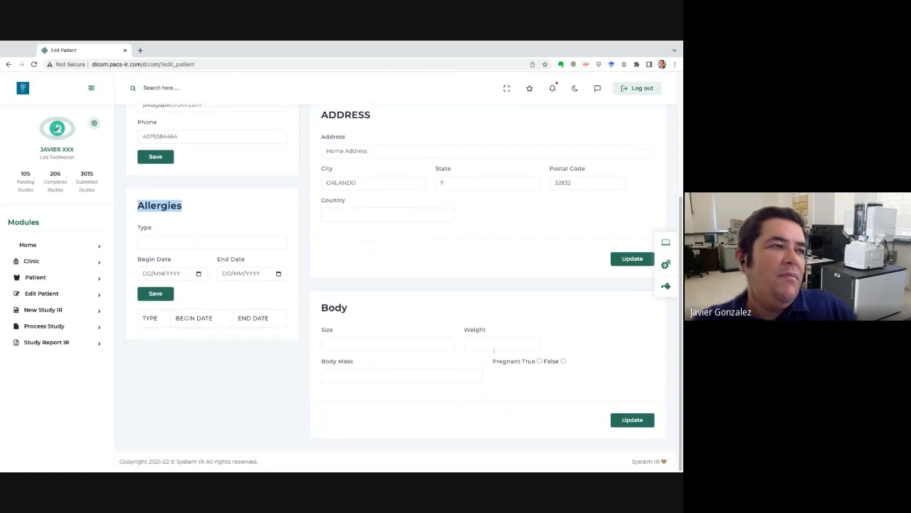
{"action": "scroll", "coordinate": [376, 305], "scroll_direction": "up", "scroll_amount": 1}
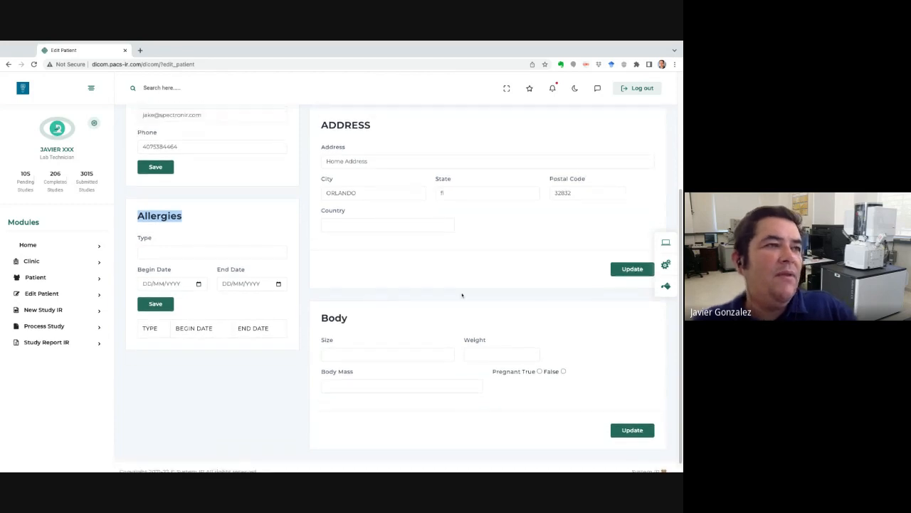
{"action": "scroll", "coordinate": [461, 294], "scroll_direction": "up", "scroll_amount": 3}
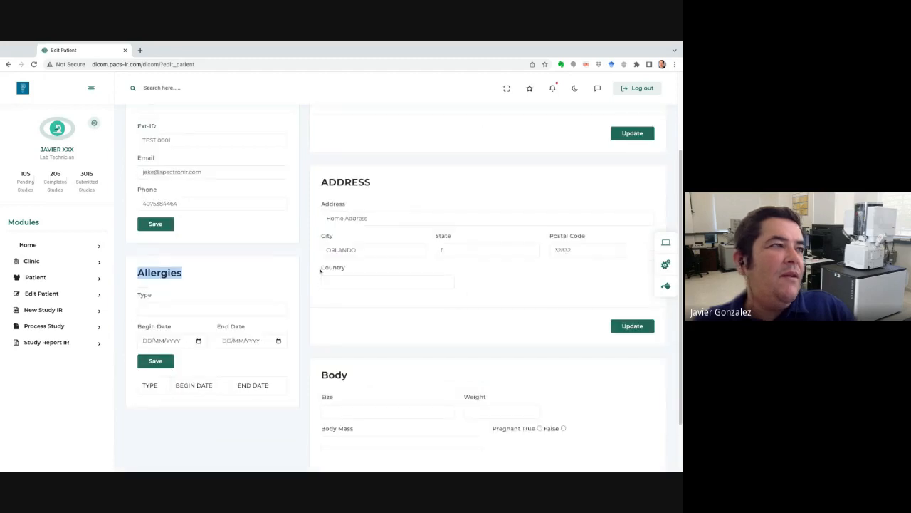
{"action": "scroll", "coordinate": [343, 309], "scroll_direction": "up", "scroll_amount": 5}
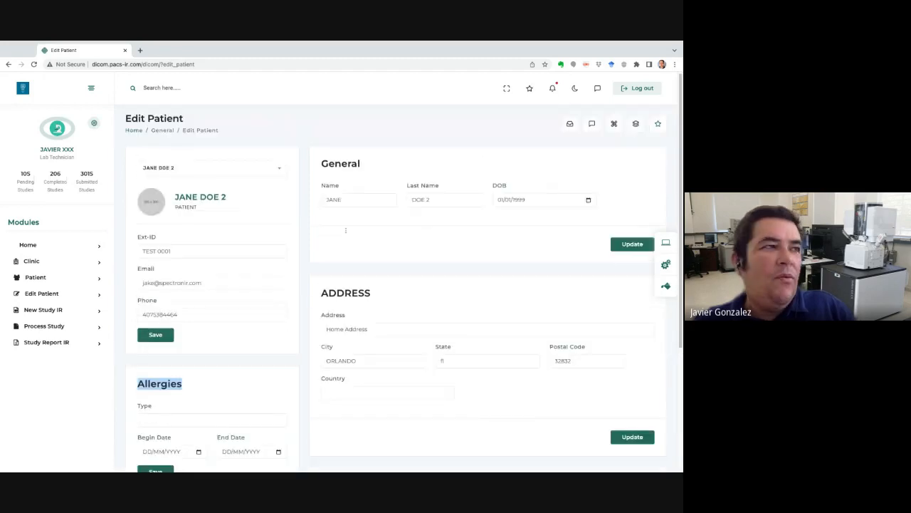
{"action": "scroll", "coordinate": [345, 230], "scroll_direction": "down", "scroll_amount": 8}
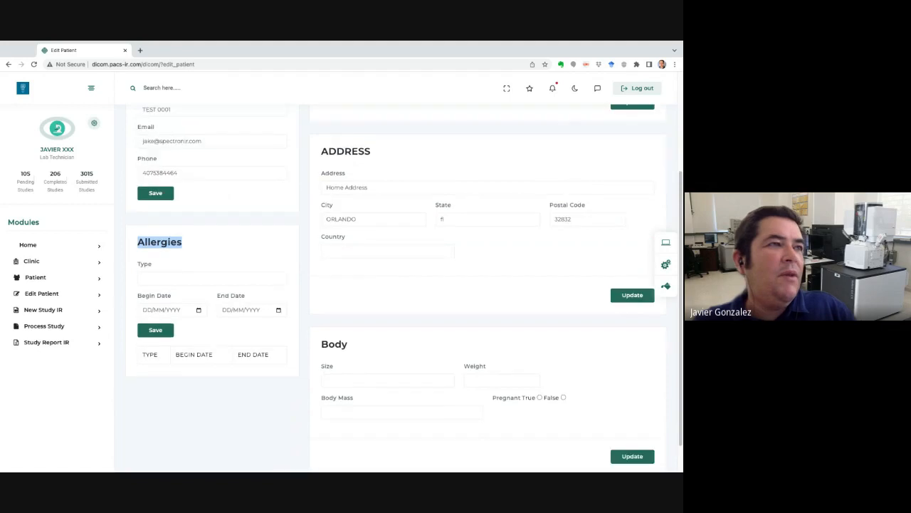
{"action": "scroll", "coordinate": [395, 285], "scroll_direction": "up", "scroll_amount": 8}
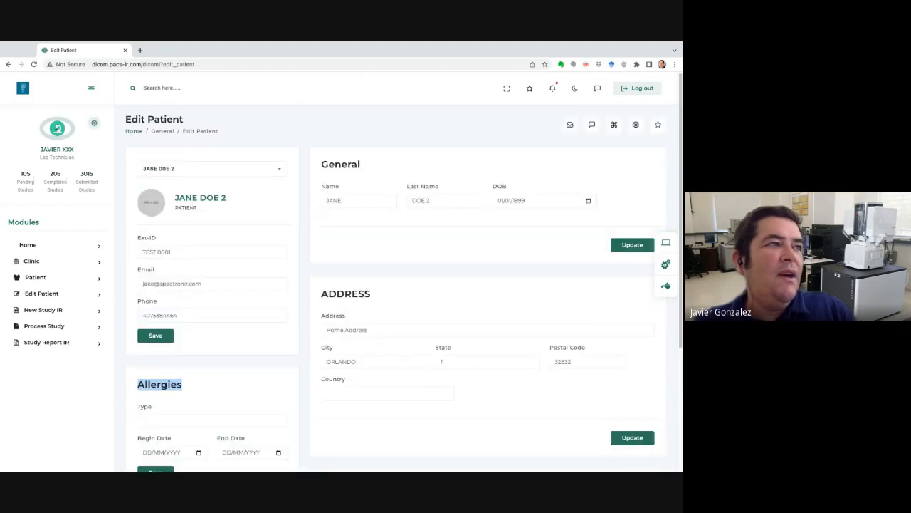
{"action": "scroll", "coordinate": [395, 285], "scroll_direction": "down", "scroll_amount": 8}
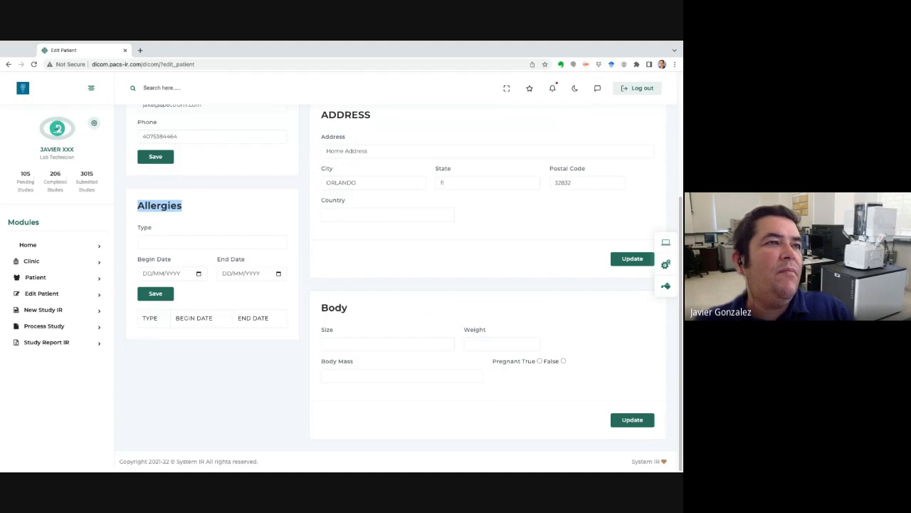
{"action": "scroll", "coordinate": [395, 285], "scroll_direction": "up", "scroll_amount": 8}
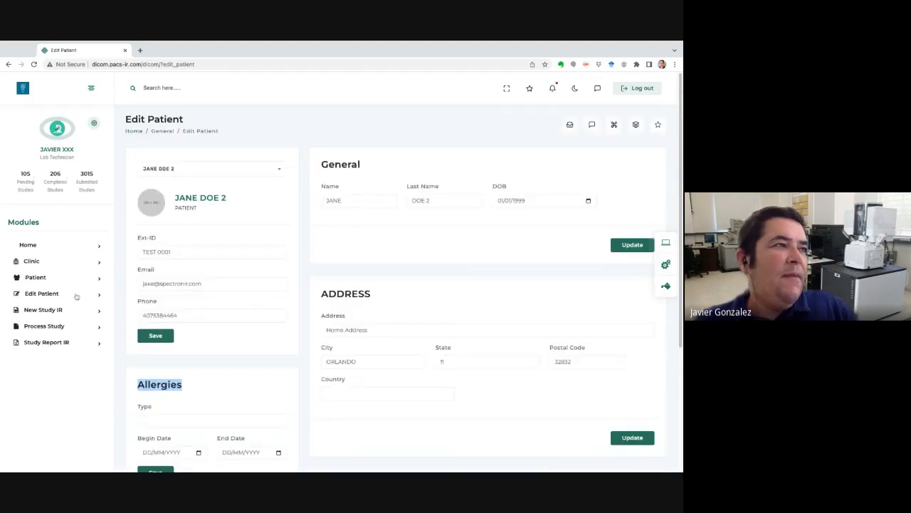
{"action": "scroll", "coordinate": [283, 312], "scroll_direction": "down", "scroll_amount": 5}
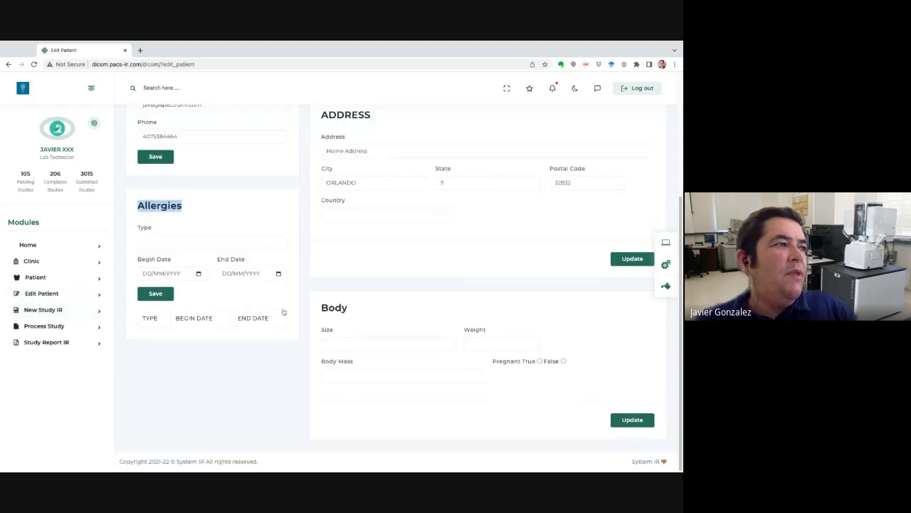
{"action": "scroll", "coordinate": [283, 312], "scroll_direction": "up", "scroll_amount": 4}
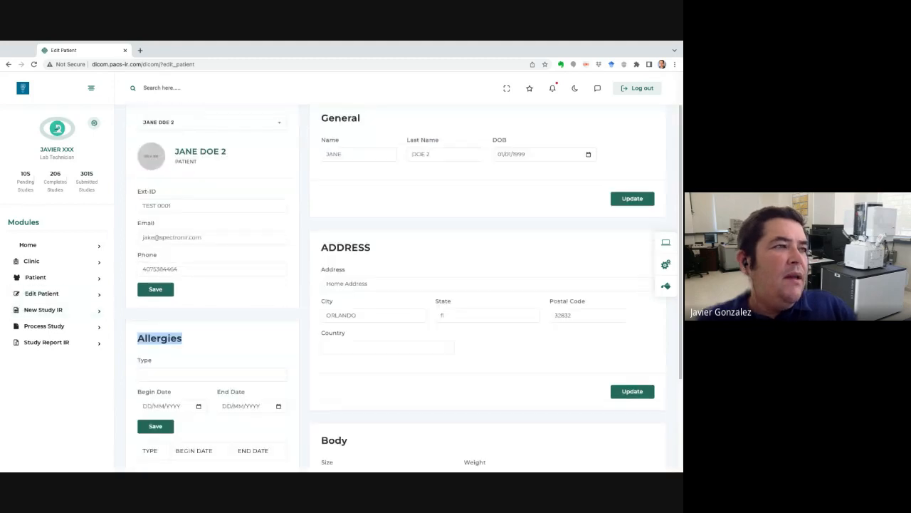
{"action": "scroll", "coordinate": [65, 312], "scroll_direction": "up", "scroll_amount": 1}
{"action": "left_click", "coordinate": [65, 310]}
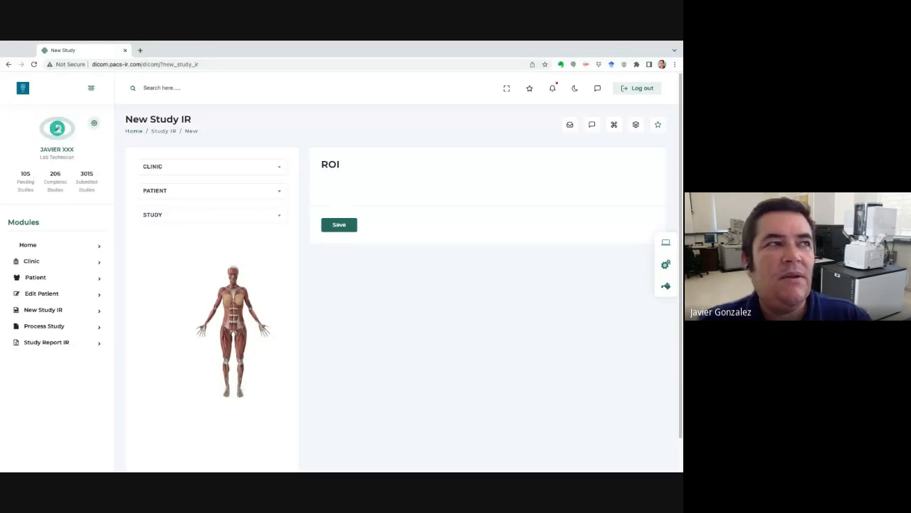
Choose clinic Medical Infrared LLC, the newly added patient, and study type MAMA.
{"action": "left_click", "coordinate": [234, 173]}
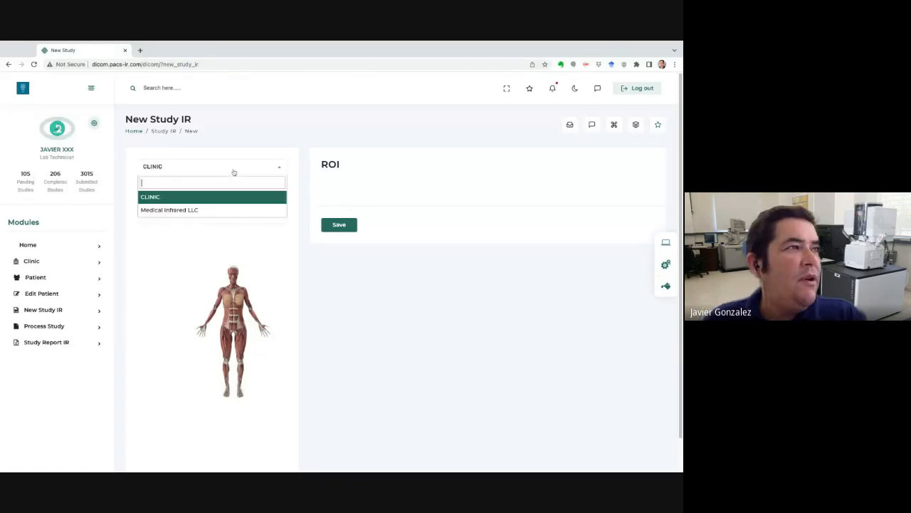
{"action": "left_click", "coordinate": [195, 209]}
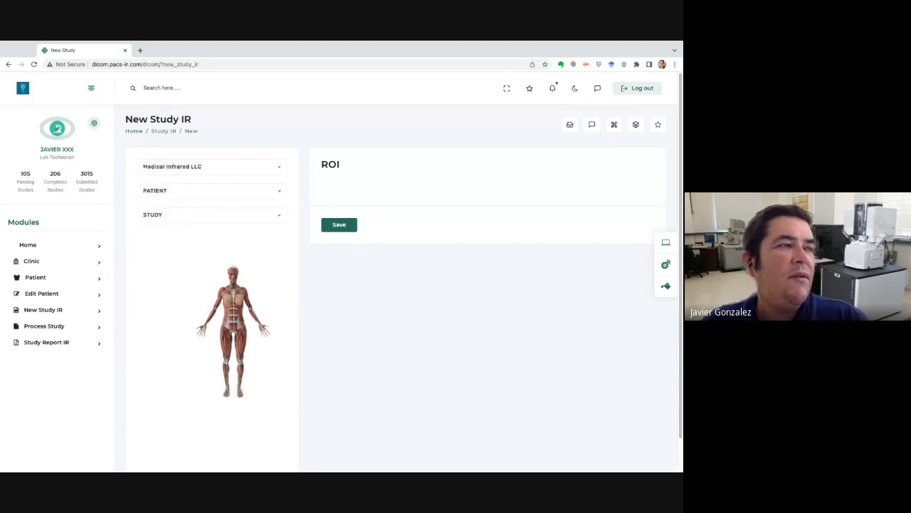
{"action": "left_click", "coordinate": [228, 192]}
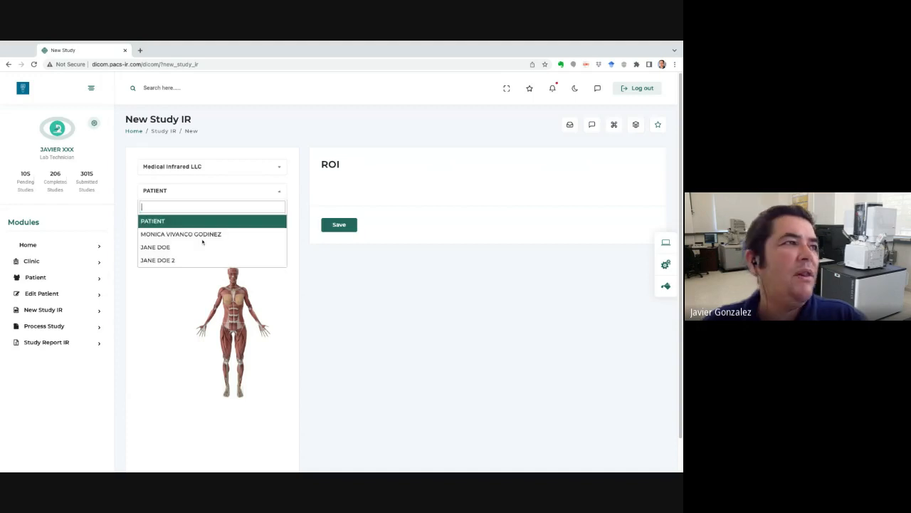
{"action": "left_click", "coordinate": [170, 262]}
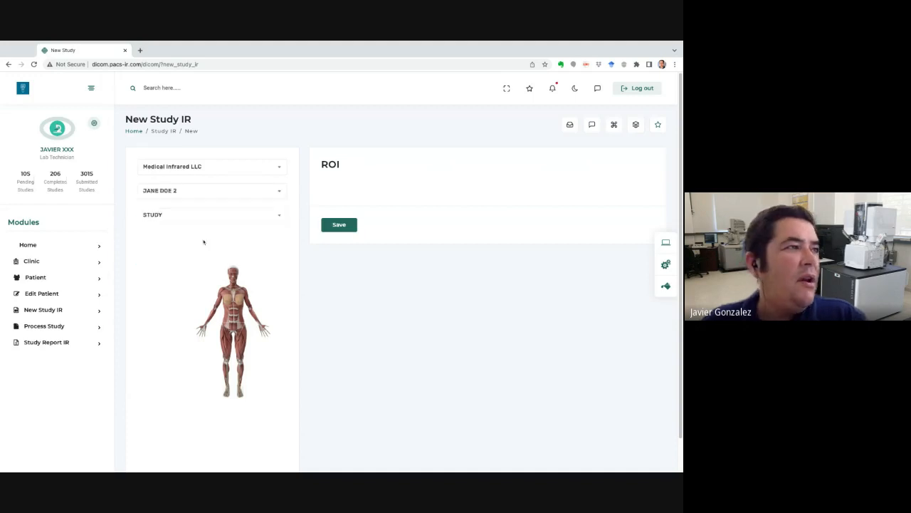
{"action": "left_click", "coordinate": [221, 220]}
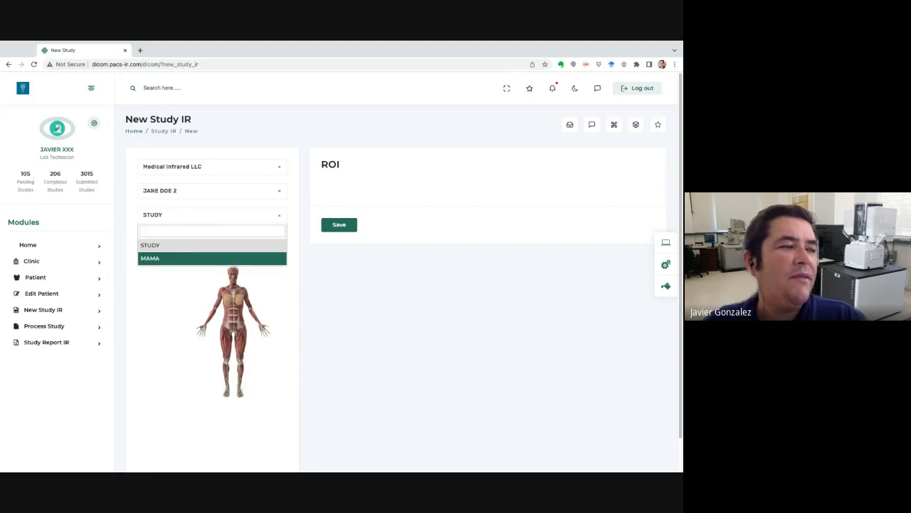
{"action": "left_click", "coordinate": [212, 258]}
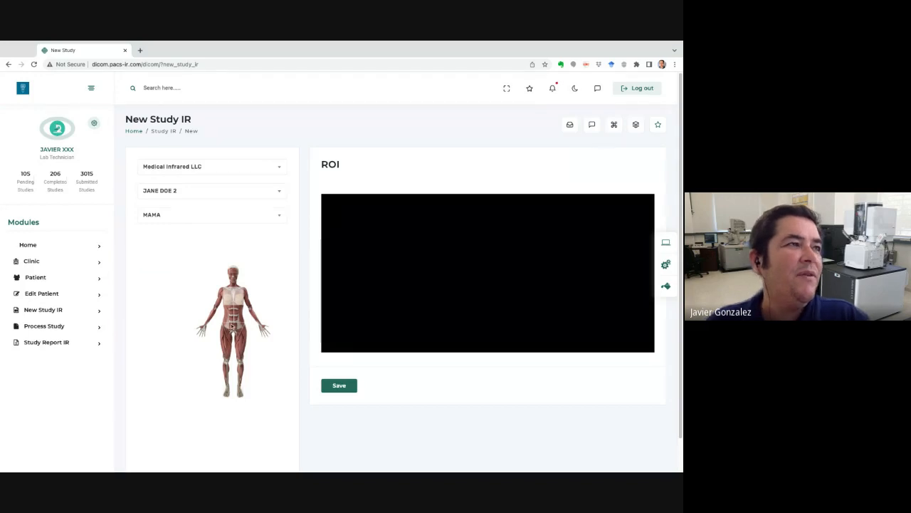
Orbit and zoom the ROI 3D body model to show the red breast region.
{"action": "left_click", "coordinate": [231, 296]}
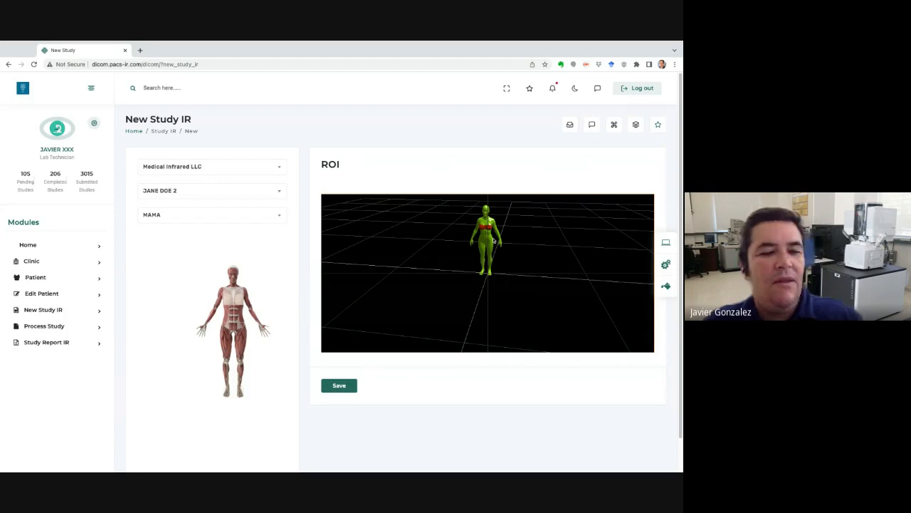
{"action": "scroll", "coordinate": [493, 240], "scroll_direction": "down", "scroll_amount": 2}
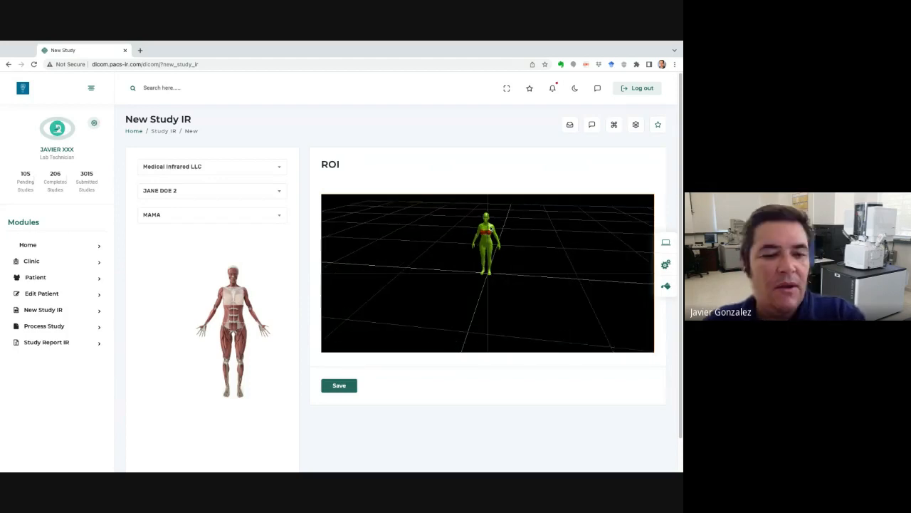
{"action": "left_click_drag", "start_coordinate": [490, 228], "coordinate": [503, 244]}
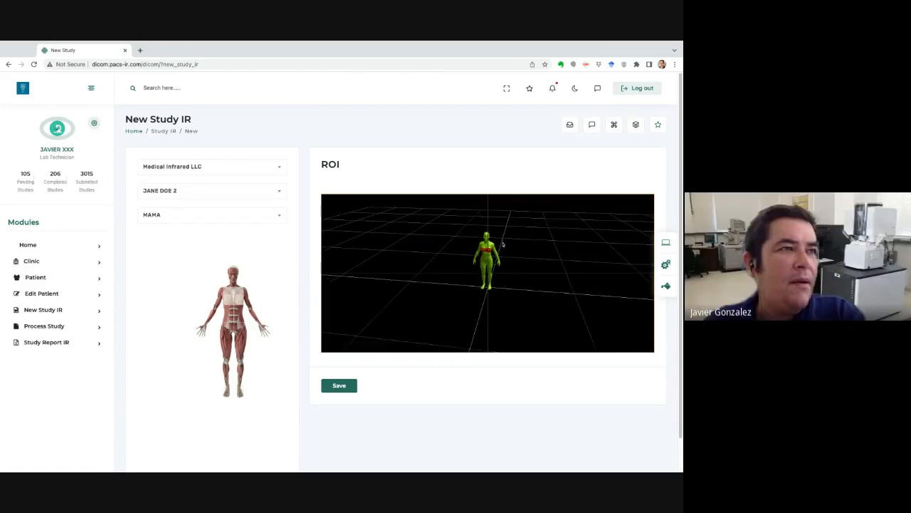
{"action": "left_click_drag", "start_coordinate": [502, 244], "coordinate": [502, 229]}
{"action": "scroll", "coordinate": [488, 273], "scroll_direction": "up", "scroll_amount": 5}
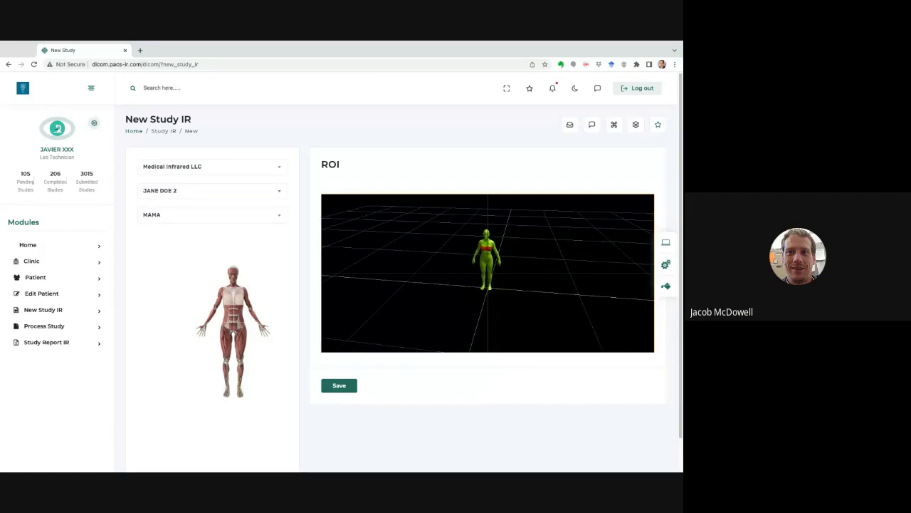
{"action": "scroll", "coordinate": [487, 272], "scroll_direction": "up", "scroll_amount": 1}
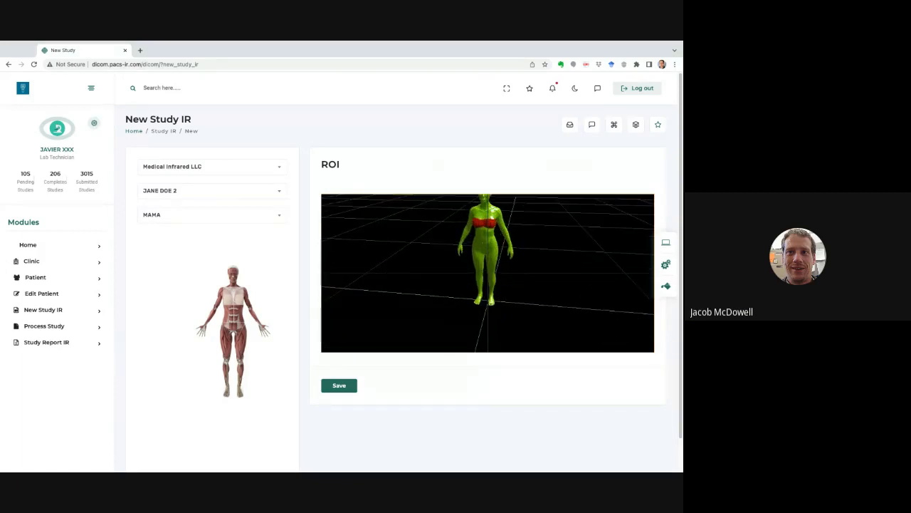
{"action": "scroll", "coordinate": [450, 197], "scroll_direction": "up", "scroll_amount": 1}
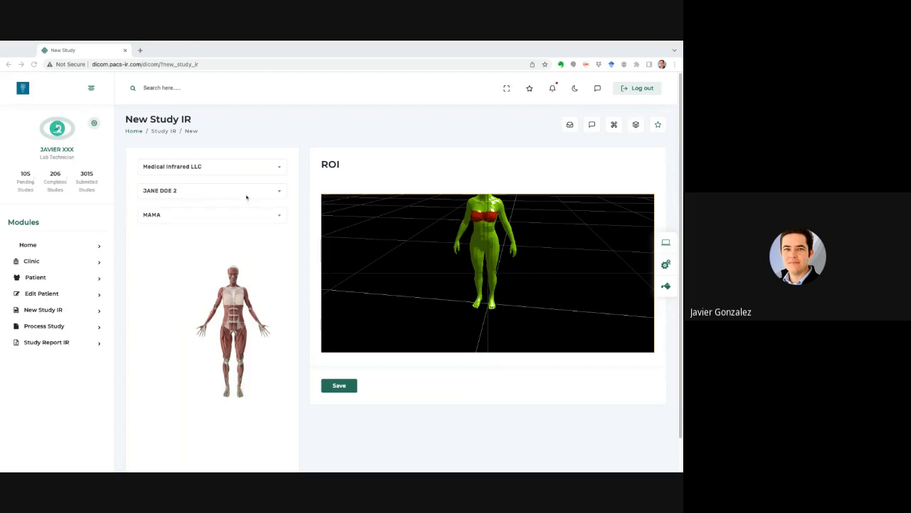
Re-select the same patient for the MAMA study and zoom the ROI viewer closer on the torso.
{"action": "left_click", "coordinate": [247, 196]}
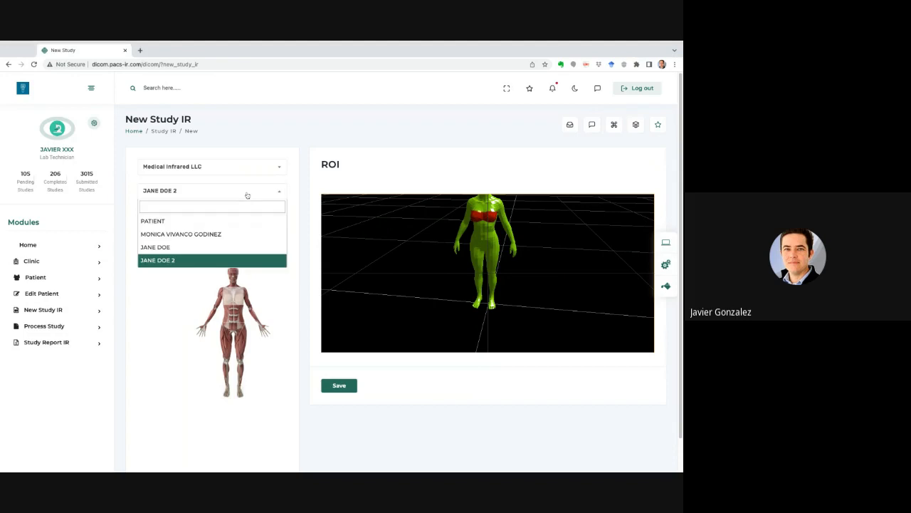
{"action": "left_click", "coordinate": [233, 261]}
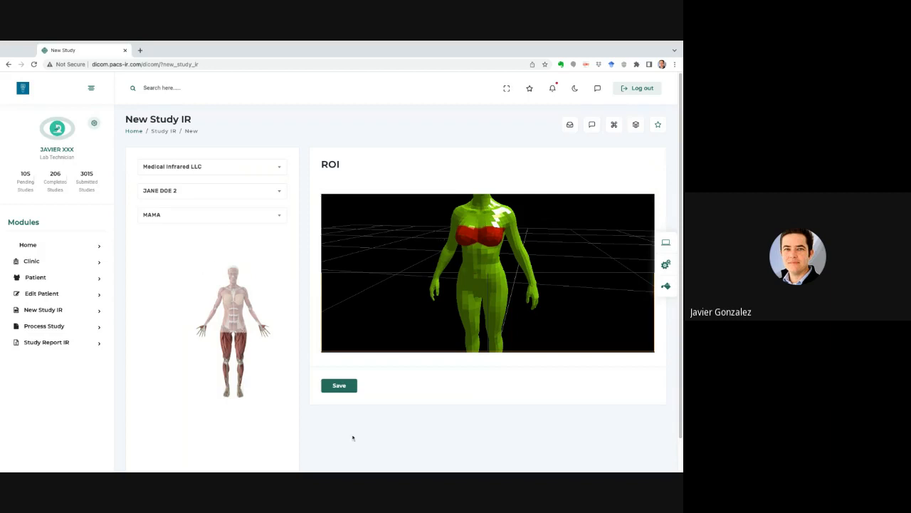
{"action": "scroll", "coordinate": [352, 437], "scroll_direction": "down", "scroll_amount": 1}
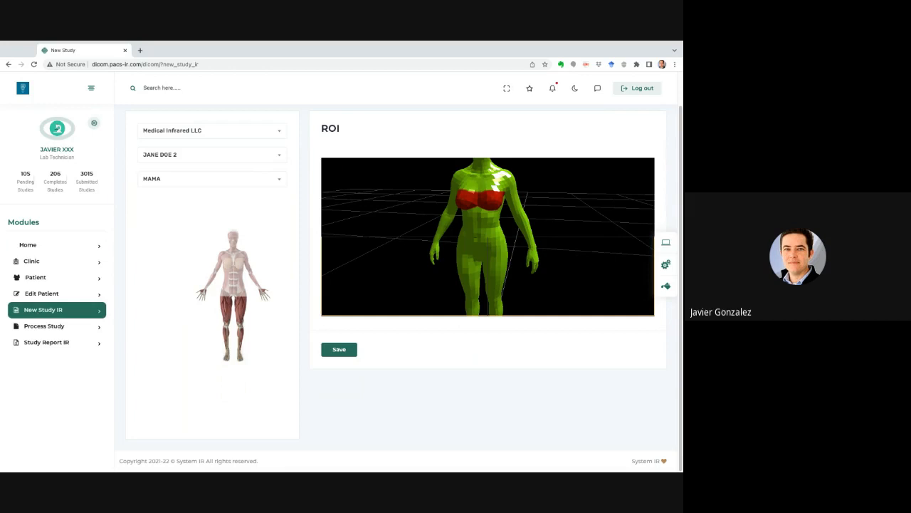
Open the Create DICOM page through Process Study in the Modules sidebar.
{"action": "left_click", "coordinate": [40, 326]}
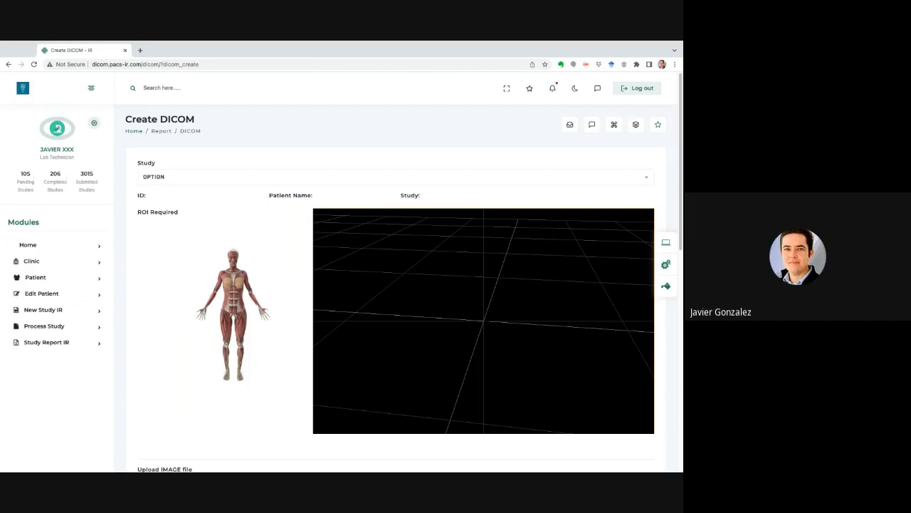
{"action": "left_click", "coordinate": [53, 264]}
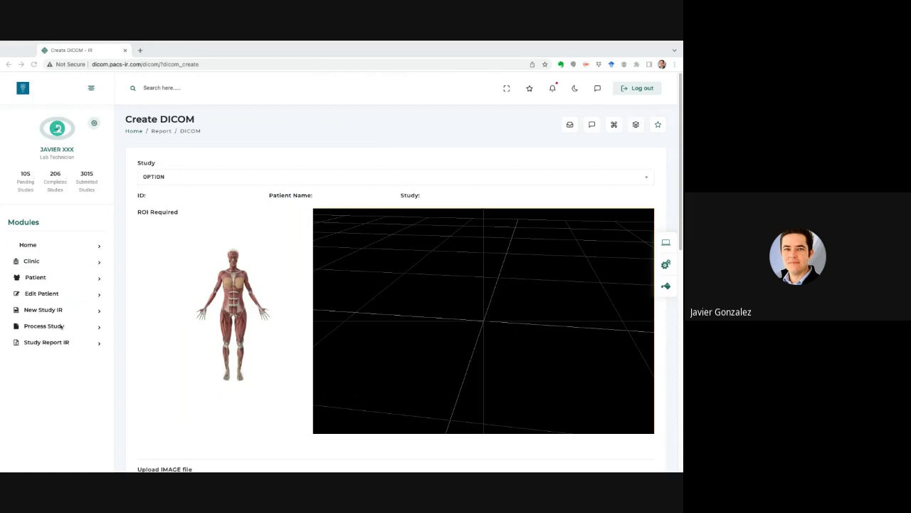
Choose the patient's STUDY-IR MAMA entry from Medical Infrared LLC in the Study dropdown.
{"action": "left_click", "coordinate": [313, 180]}
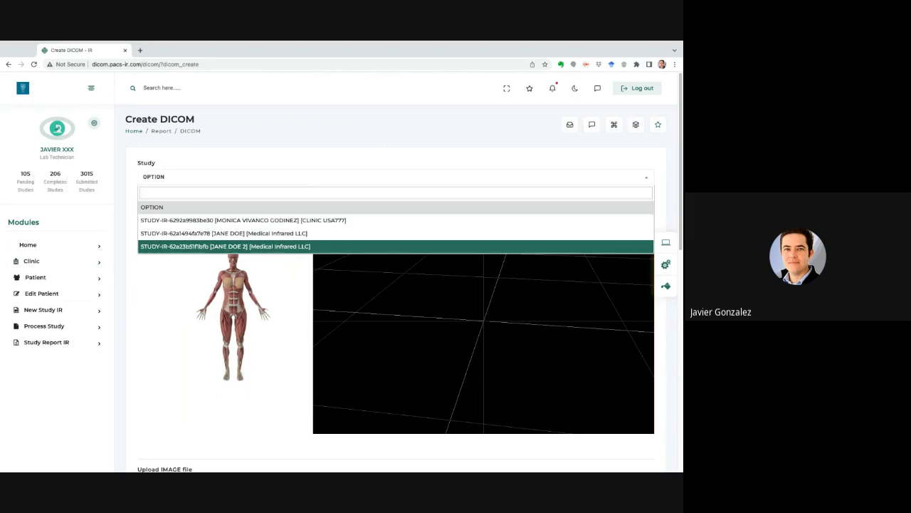
{"action": "left_click", "coordinate": [193, 247]}
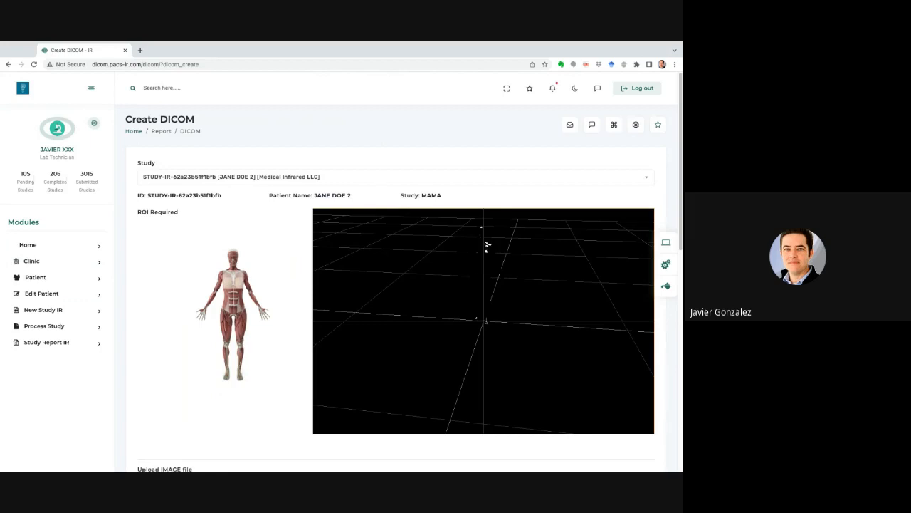
{"action": "scroll", "coordinate": [395, 299], "scroll_direction": "down", "scroll_amount": 3}
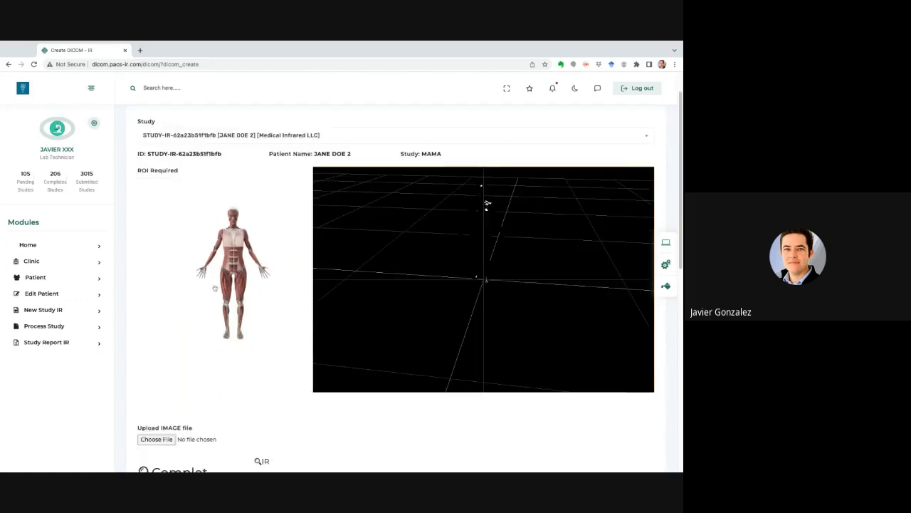
{"action": "scroll", "coordinate": [486, 170], "scroll_direction": "down", "scroll_amount": 3}
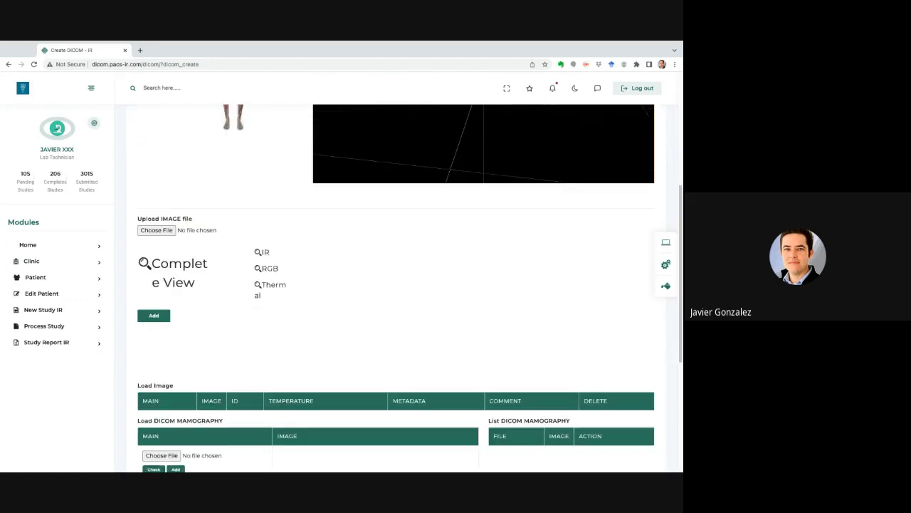
{"action": "scroll", "coordinate": [410, 288], "scroll_direction": "down", "scroll_amount": 1}
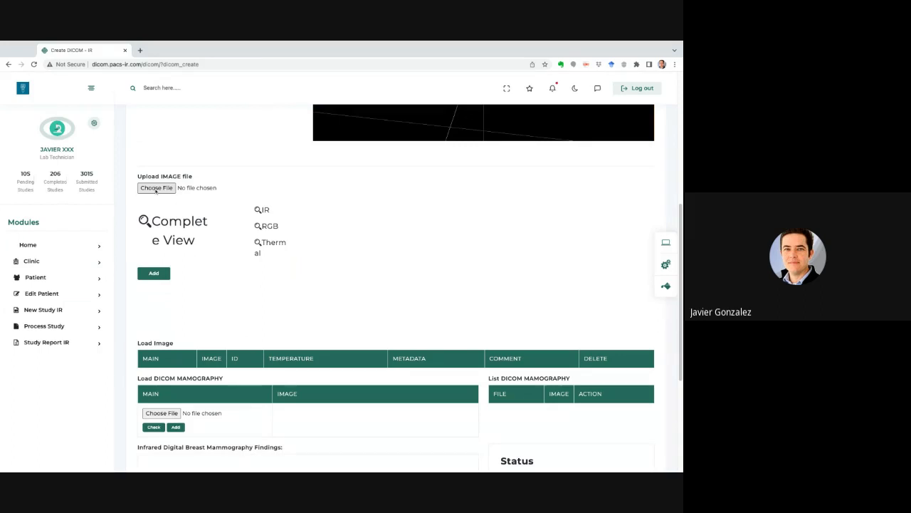
Bring up the file picker from Choose File under Upload IMAGE file.
{"action": "left_click", "coordinate": [156, 188]}
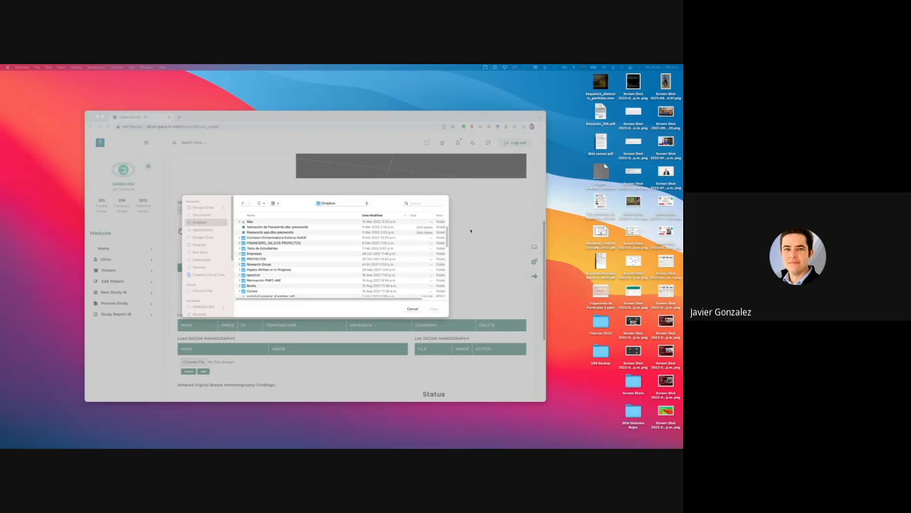
Find and open the Termografia Clinica de Seno folder in the file dialog.
{"action": "scroll", "coordinate": [278, 287], "scroll_direction": "down", "scroll_amount": 1}
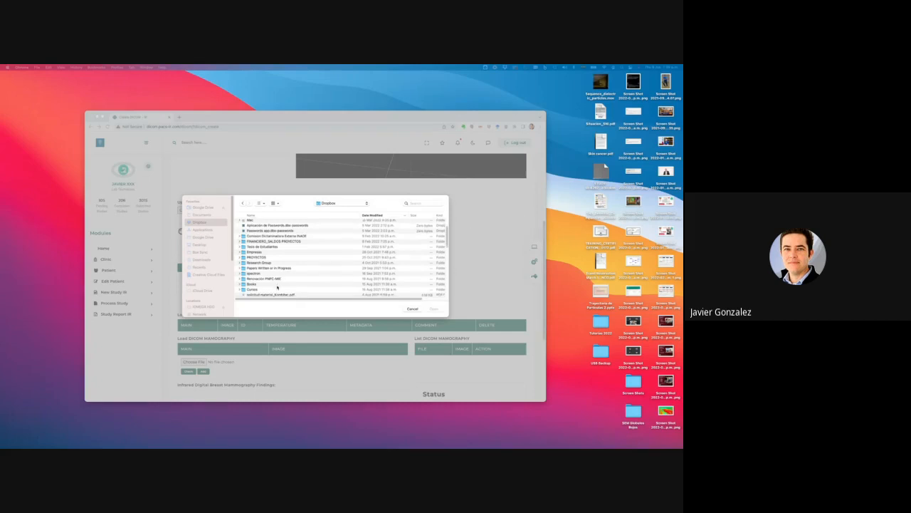
{"action": "scroll", "coordinate": [278, 287], "scroll_direction": "down", "scroll_amount": 1}
{"action": "scroll", "coordinate": [277, 287], "scroll_direction": "down", "scroll_amount": 3}
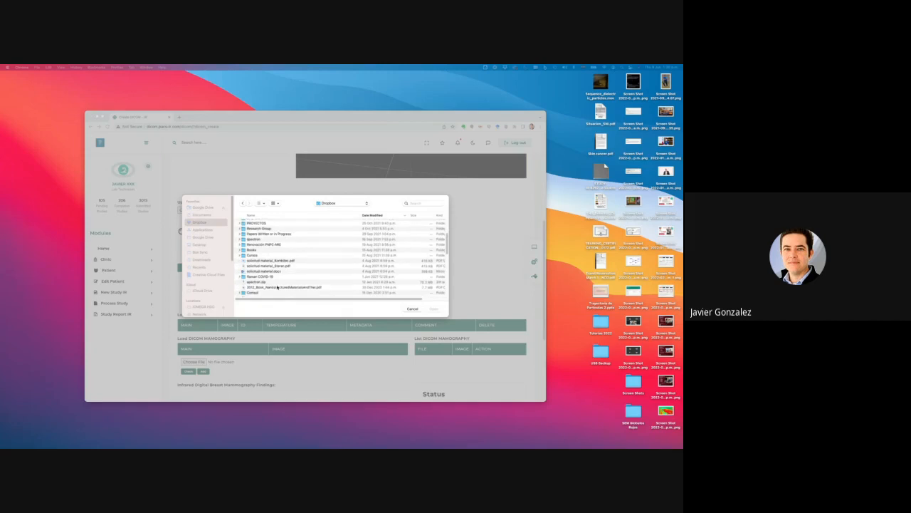
{"action": "scroll", "coordinate": [278, 287], "scroll_direction": "down", "scroll_amount": 2}
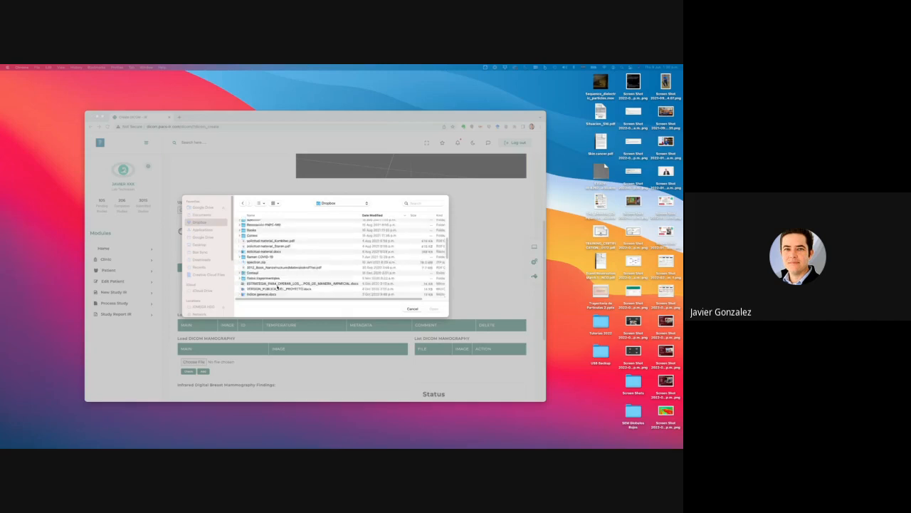
{"action": "scroll", "coordinate": [278, 287], "scroll_direction": "down", "scroll_amount": 3}
{"action": "scroll", "coordinate": [278, 287], "scroll_direction": "down", "scroll_amount": 1}
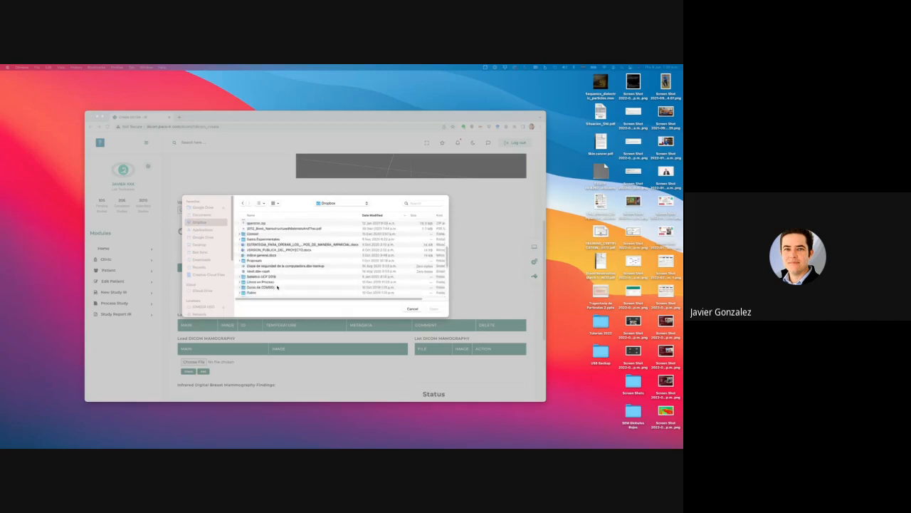
{"action": "scroll", "coordinate": [278, 287], "scroll_direction": "down", "scroll_amount": 5}
{"action": "scroll", "coordinate": [278, 287], "scroll_direction": "down", "scroll_amount": 4}
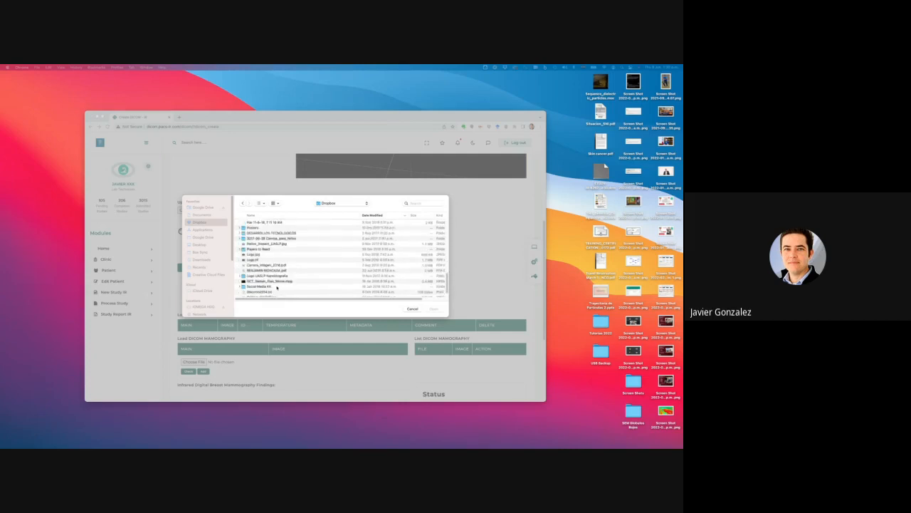
{"action": "scroll", "coordinate": [277, 287], "scroll_direction": "down", "scroll_amount": 1}
{"action": "scroll", "coordinate": [277, 286], "scroll_direction": "up", "scroll_amount": 15}
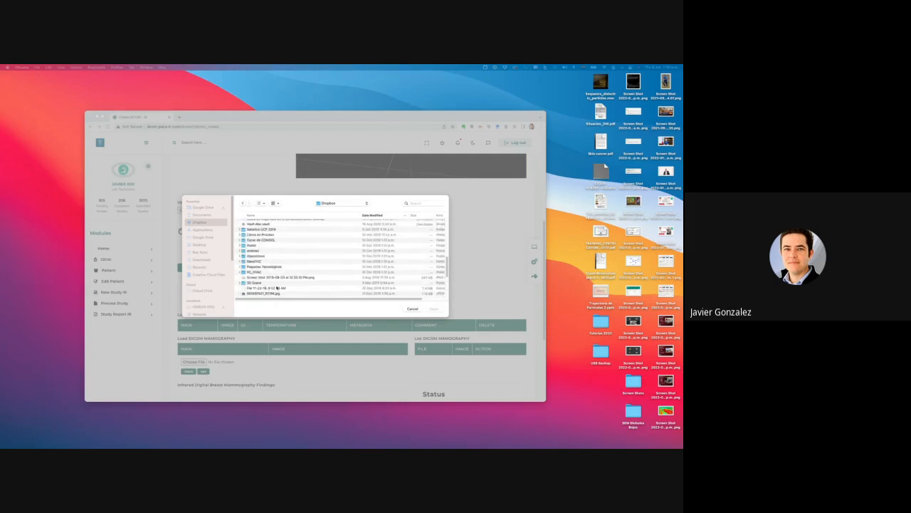
{"action": "scroll", "coordinate": [277, 286], "scroll_direction": "up", "scroll_amount": 2}
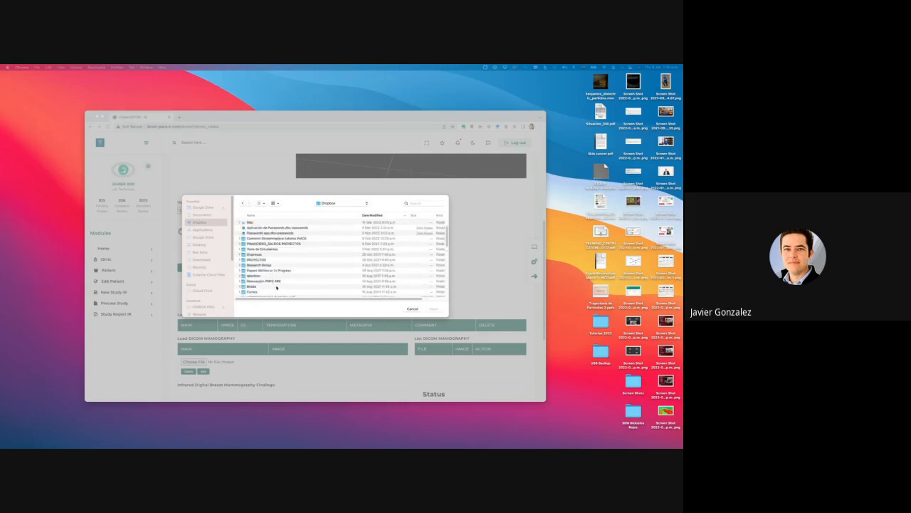
{"action": "scroll", "coordinate": [277, 287], "scroll_direction": "up", "scroll_amount": 2}
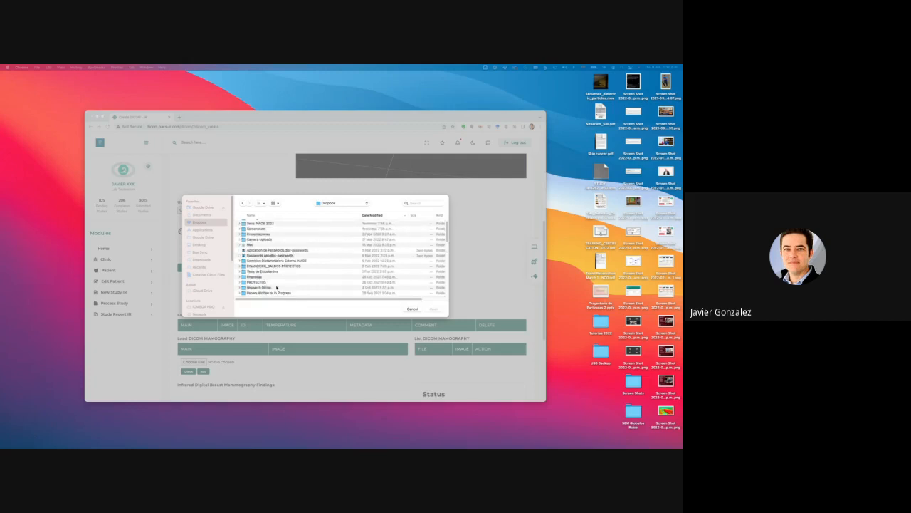
{"action": "scroll", "coordinate": [277, 287], "scroll_direction": "up", "scroll_amount": 1}
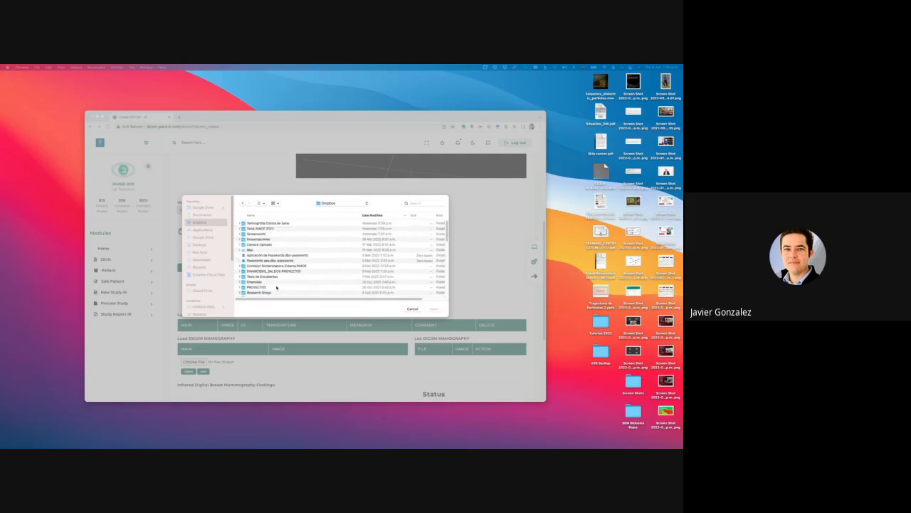
{"action": "left_click", "coordinate": [272, 223]}
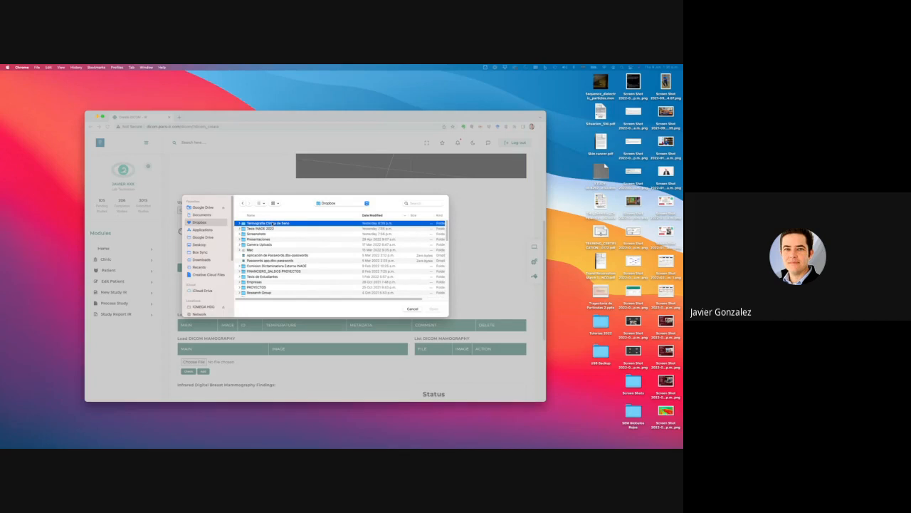
{"action": "double_click", "coordinate": [272, 224]}
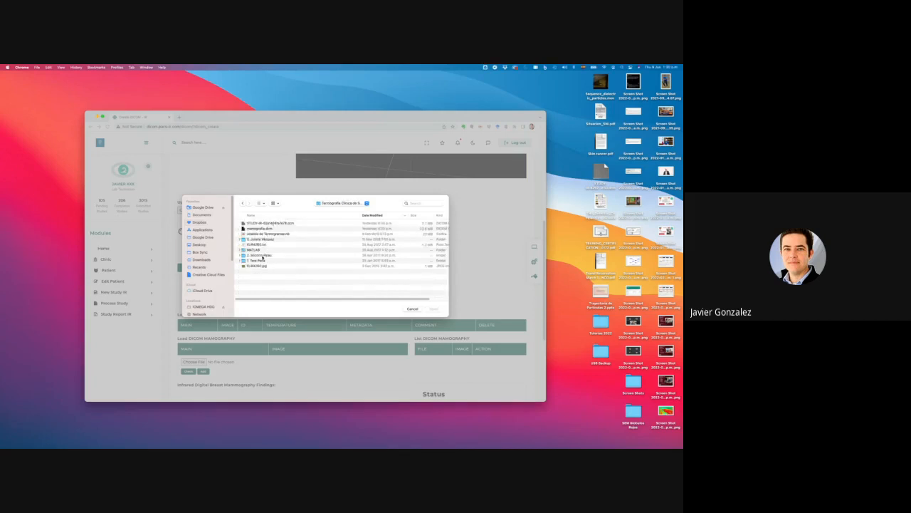
Open the second patient folder and its Termografia_16_28_4_17 subfolder.
{"action": "left_click", "coordinate": [262, 258]}
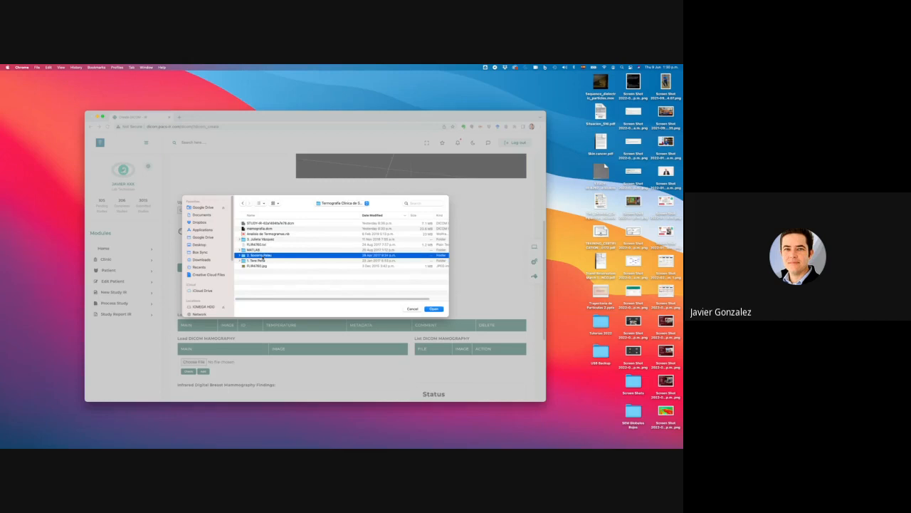
{"action": "double_click", "coordinate": [263, 257]}
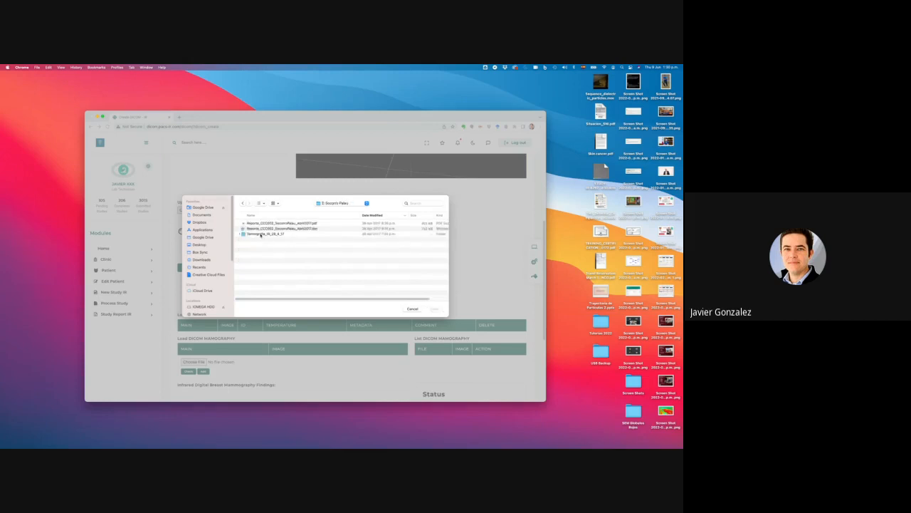
{"action": "left_click", "coordinate": [261, 234]}
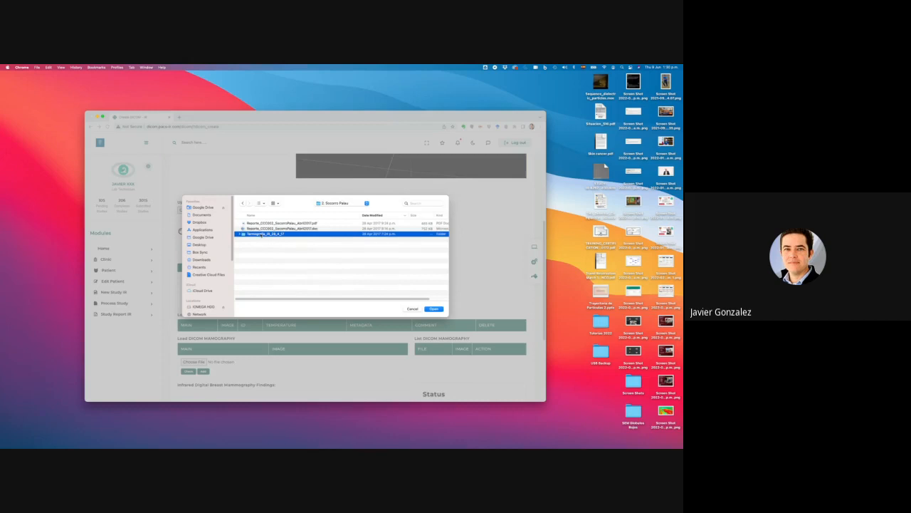
{"action": "double_click", "coordinate": [262, 234]}
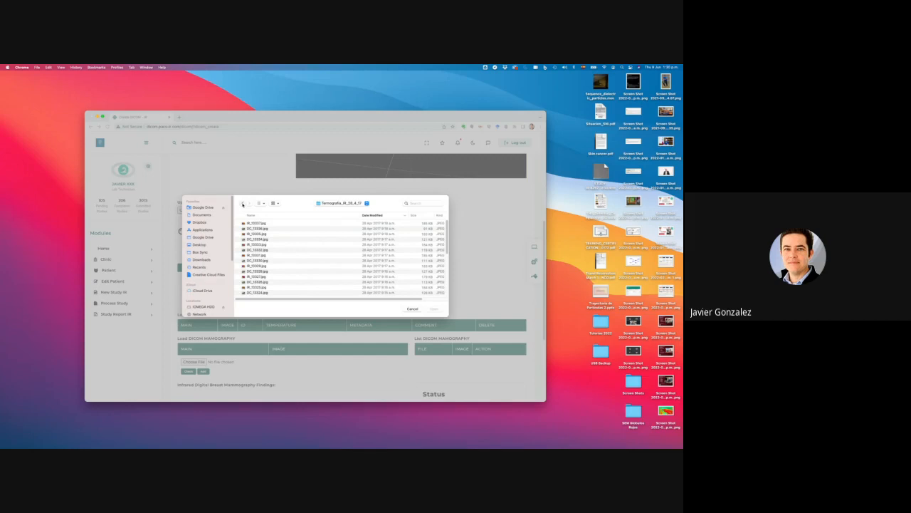
Go back up, open the patient's image folder and open the IR thermal JPEG for upload.
{"action": "left_click", "coordinate": [242, 204]}
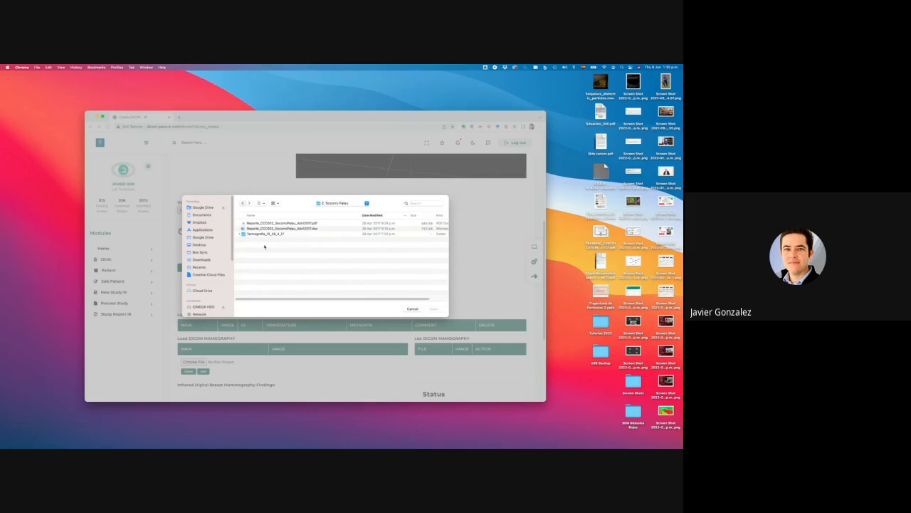
{"action": "key", "text": "super+Up"}
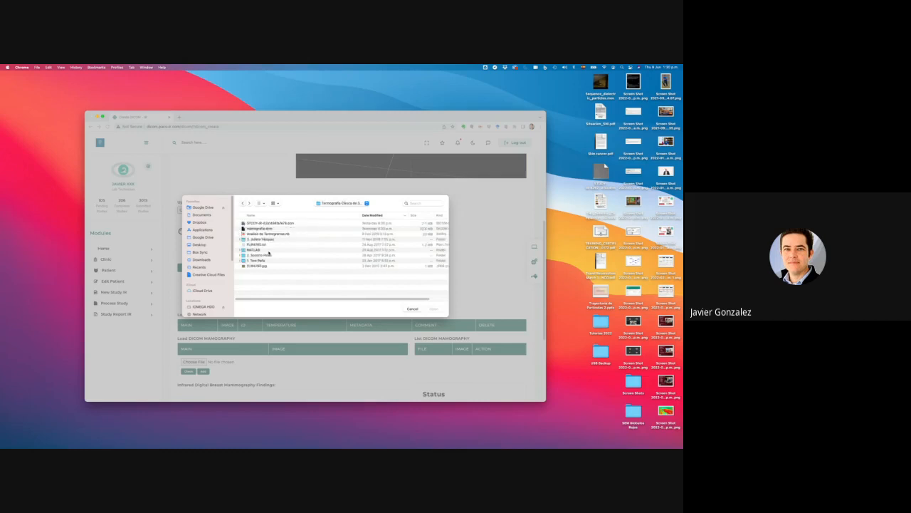
{"action": "left_click", "coordinate": [261, 261]}
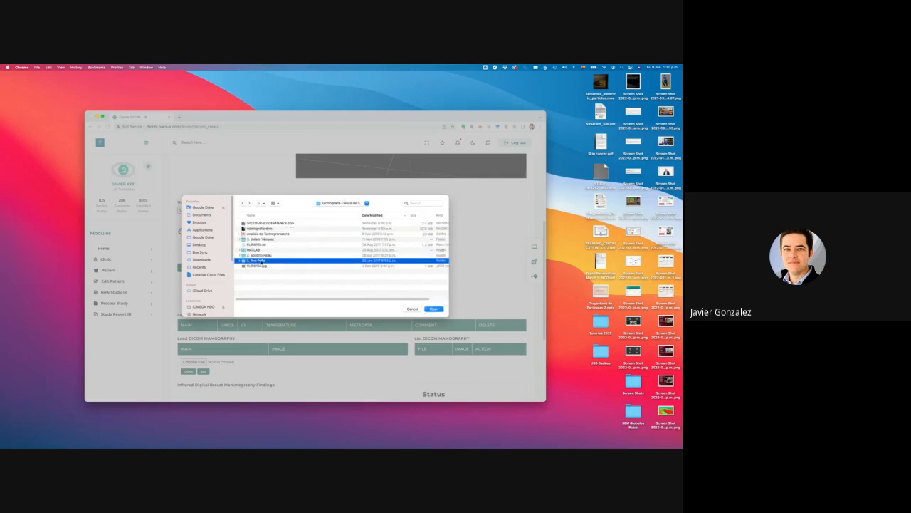
{"action": "double_click", "coordinate": [261, 261]}
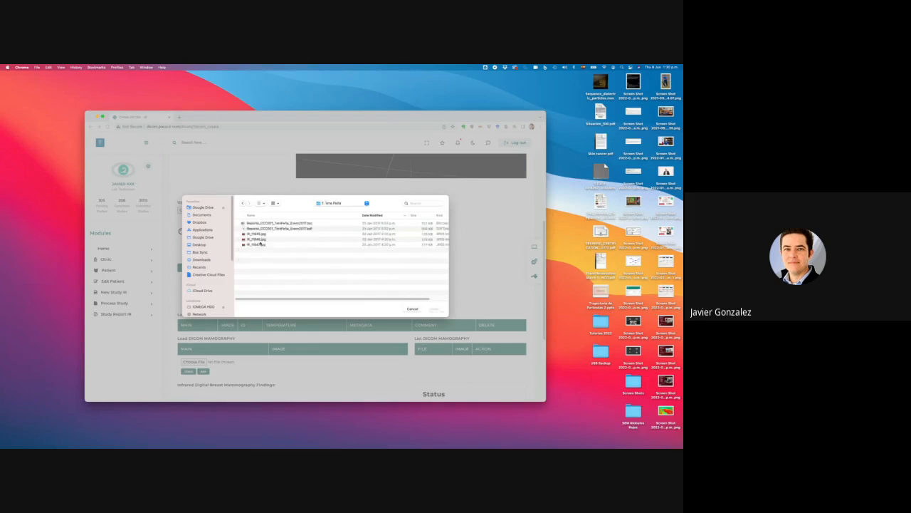
{"action": "left_click", "coordinate": [259, 235]}
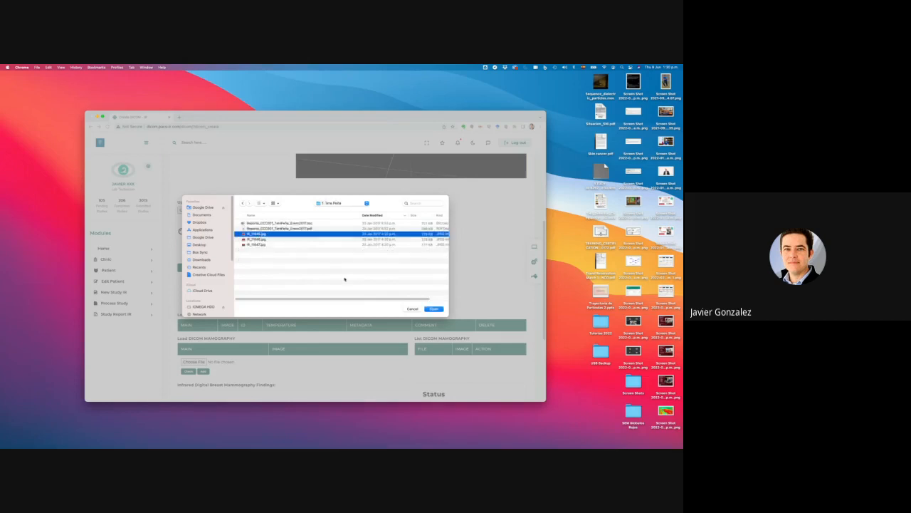
{"action": "left_click", "coordinate": [434, 309]}
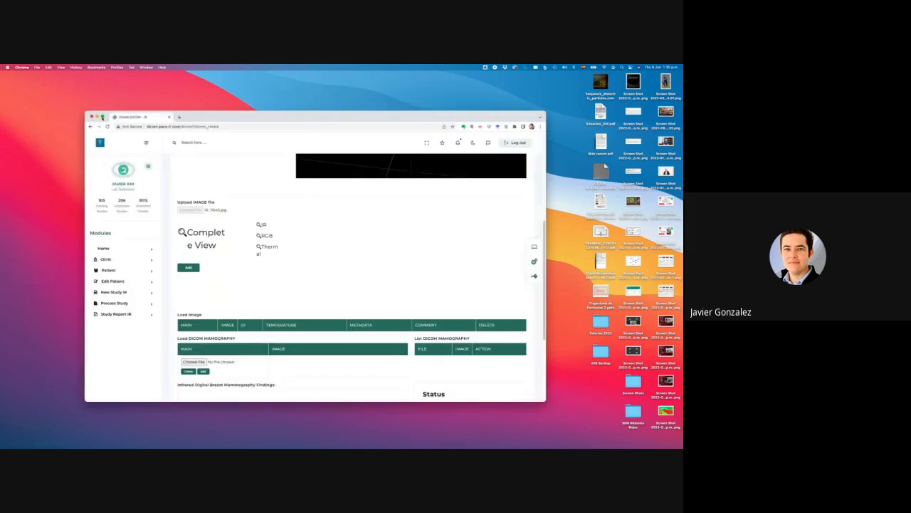
Make Chrome full screen so the IR_7845.jpg preview and its 58 FLIR metadata tags load.
{"action": "left_click", "coordinate": [102, 116]}
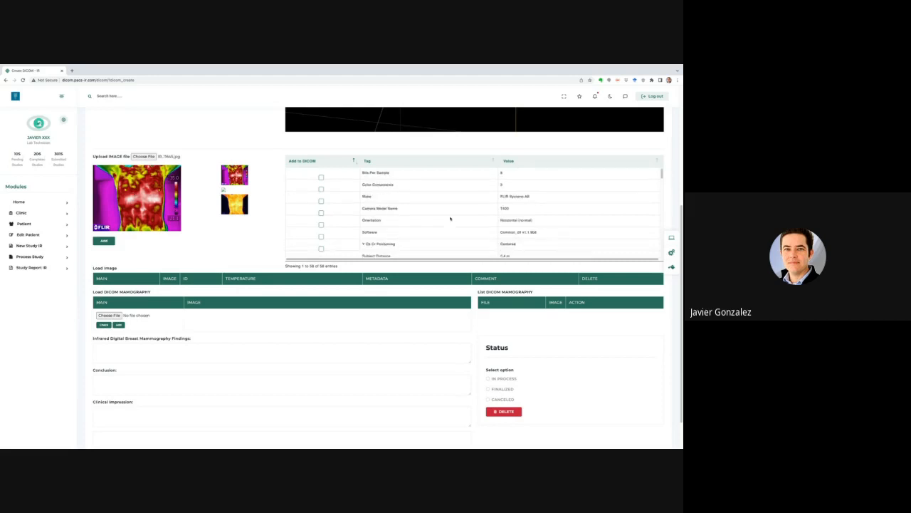
{"action": "scroll", "coordinate": [449, 219], "scroll_direction": "down", "scroll_amount": 5}
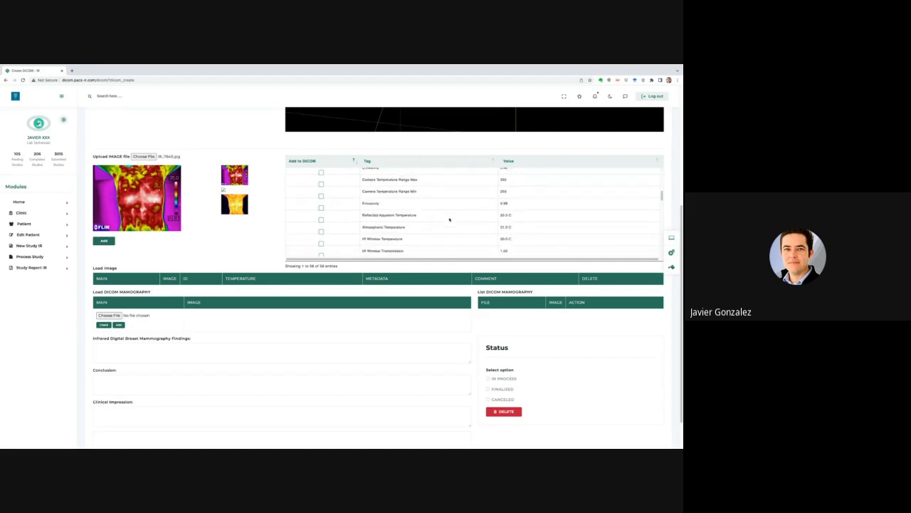
{"action": "scroll", "coordinate": [449, 219], "scroll_direction": "down", "scroll_amount": 5}
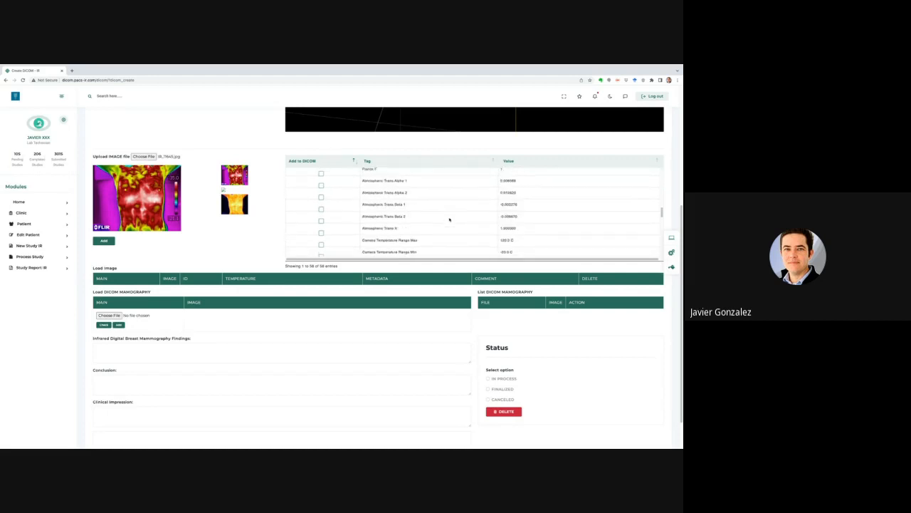
{"action": "scroll", "coordinate": [449, 219], "scroll_direction": "down", "scroll_amount": 5}
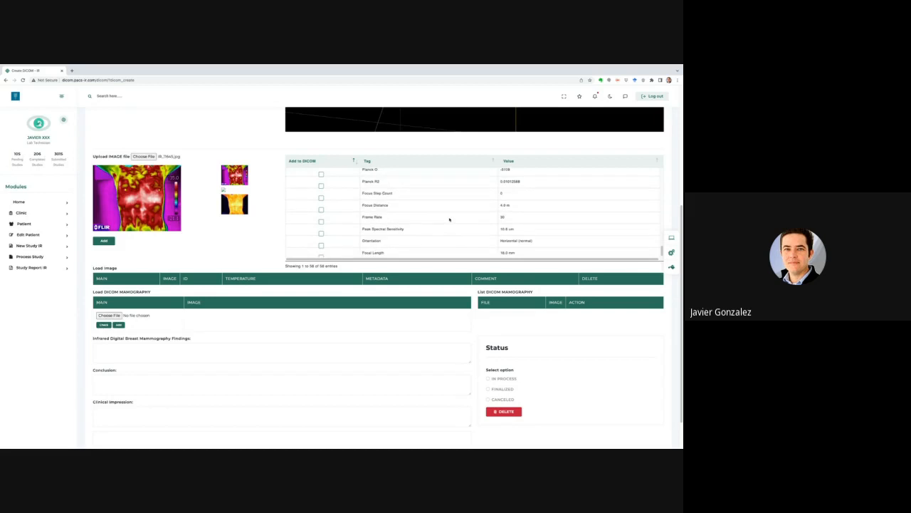
{"action": "scroll", "coordinate": [449, 219], "scroll_direction": "up", "scroll_amount": 15}
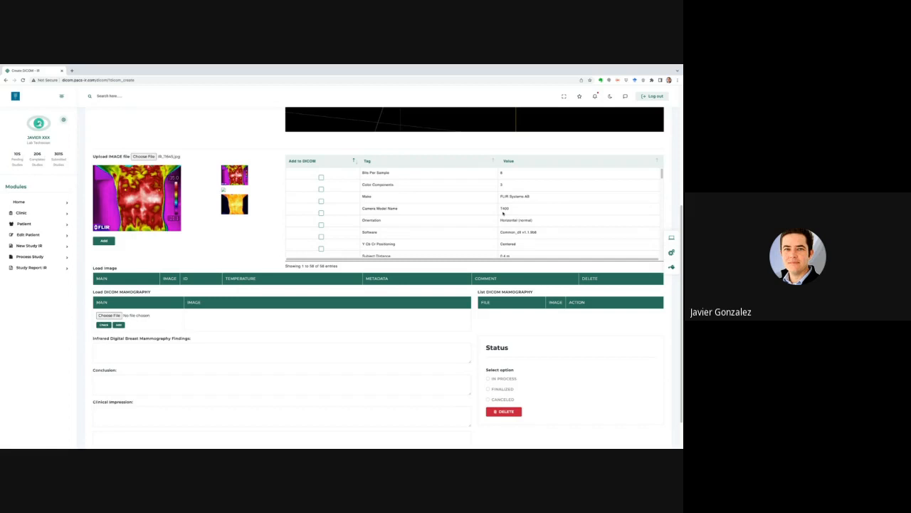
{"action": "scroll", "coordinate": [491, 216], "scroll_direction": "down", "scroll_amount": 5}
{"action": "scroll", "coordinate": [480, 219], "scroll_direction": "down", "scroll_amount": 3}
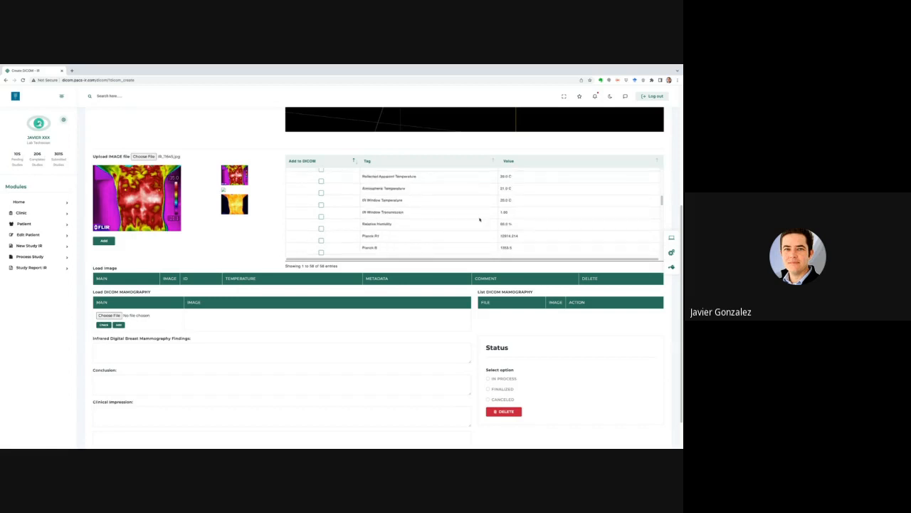
{"action": "scroll", "coordinate": [480, 219], "scroll_direction": "down", "scroll_amount": 5}
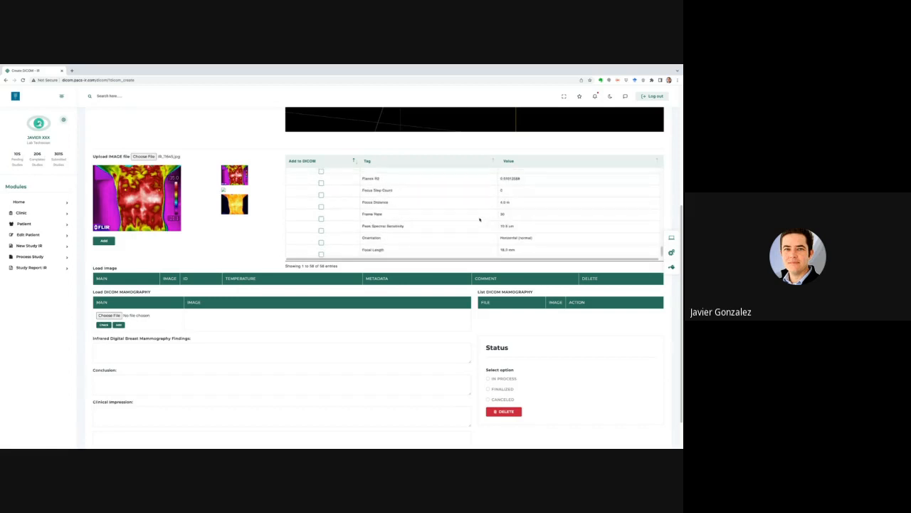
{"action": "scroll", "coordinate": [480, 220], "scroll_direction": "down", "scroll_amount": 1}
{"action": "scroll", "coordinate": [470, 191], "scroll_direction": "up", "scroll_amount": 5}
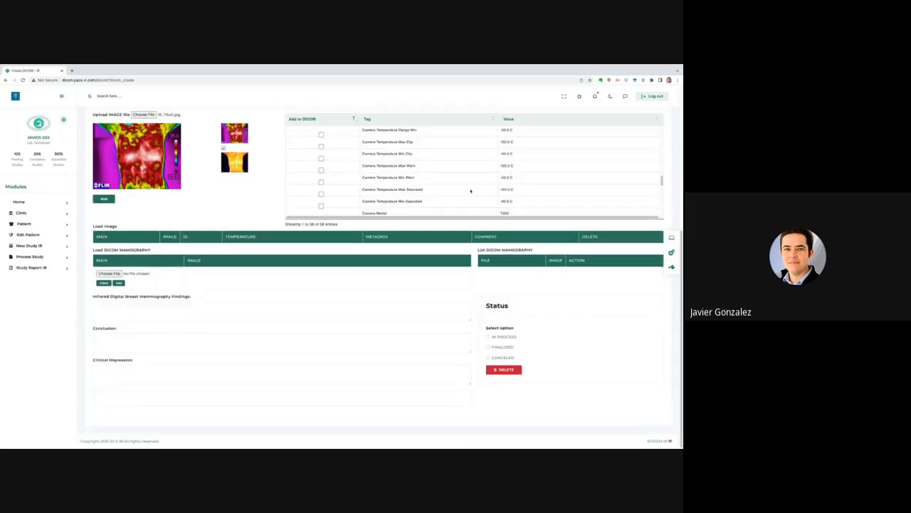
{"action": "scroll", "coordinate": [470, 190], "scroll_direction": "up", "scroll_amount": 10}
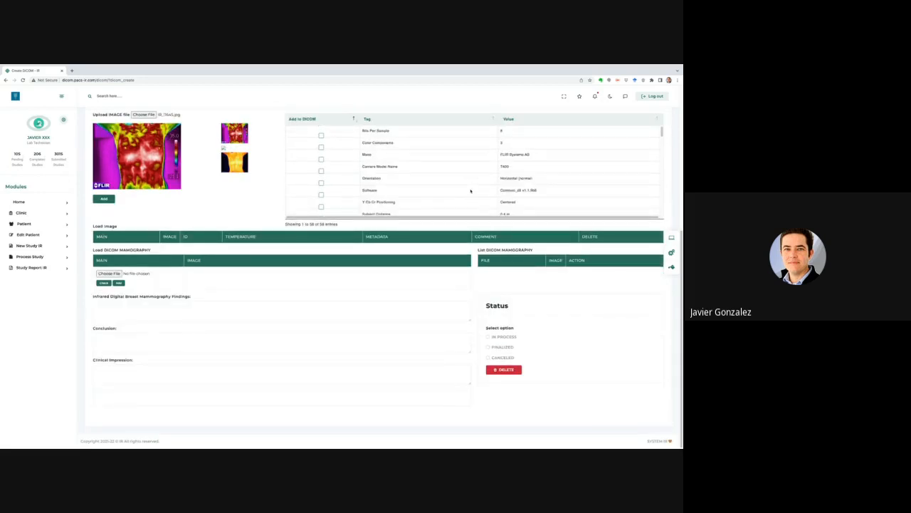
{"action": "scroll", "coordinate": [455, 153], "scroll_direction": "up", "scroll_amount": 1}
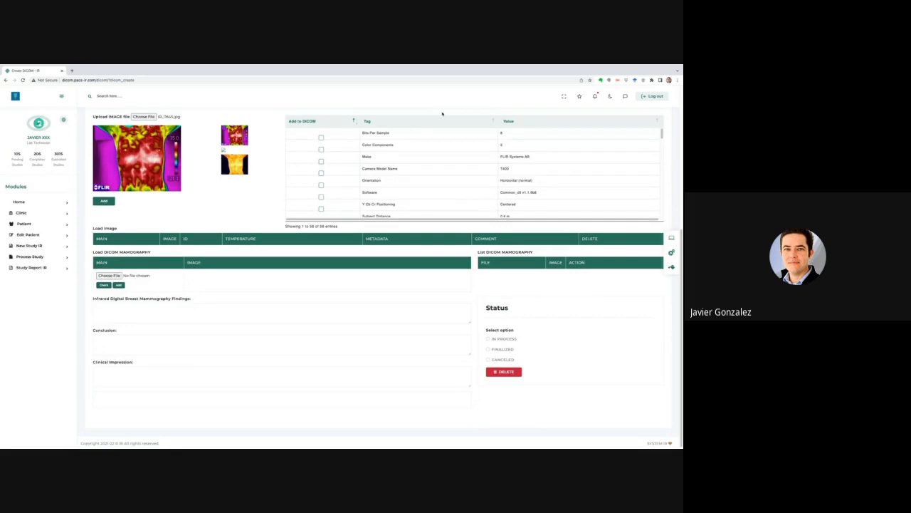
{"action": "scroll", "coordinate": [441, 113], "scroll_direction": "up", "scroll_amount": 1}
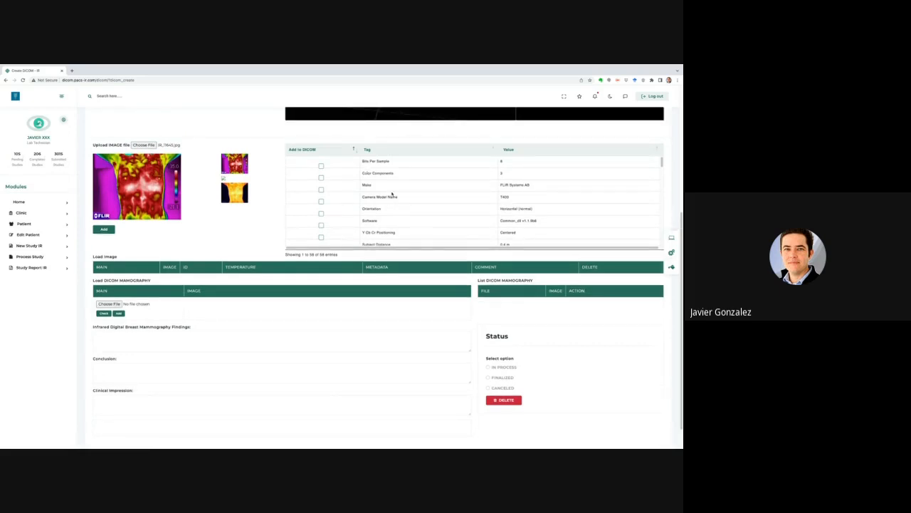
{"action": "scroll", "coordinate": [391, 194], "scroll_direction": "down", "scroll_amount": 5}
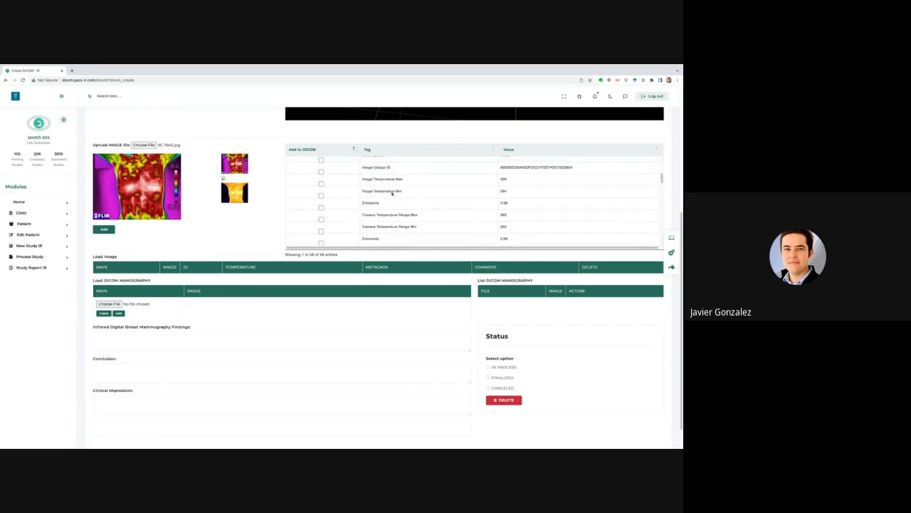
{"action": "scroll", "coordinate": [392, 194], "scroll_direction": "down", "scroll_amount": 6}
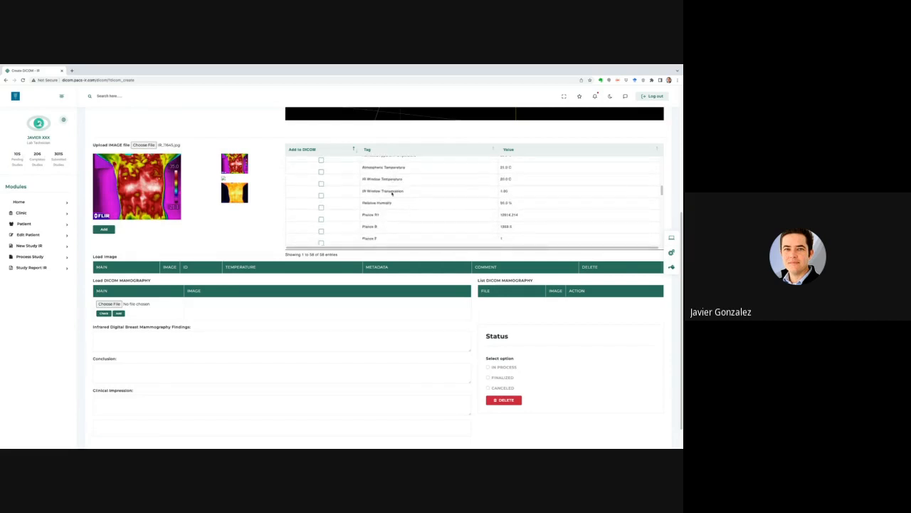
{"action": "scroll", "coordinate": [392, 193], "scroll_direction": "down", "scroll_amount": 1}
{"action": "scroll", "coordinate": [392, 194], "scroll_direction": "down", "scroll_amount": 5}
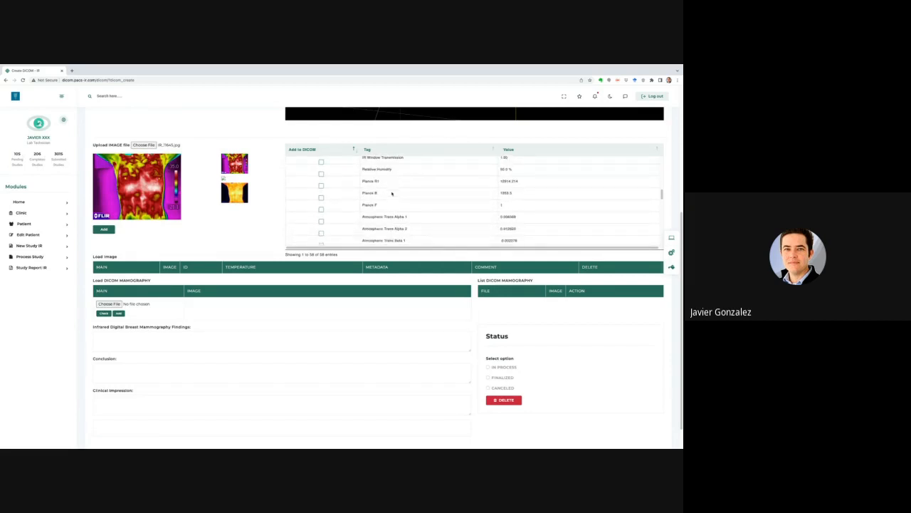
{"action": "scroll", "coordinate": [391, 193], "scroll_direction": "up", "scroll_amount": 10}
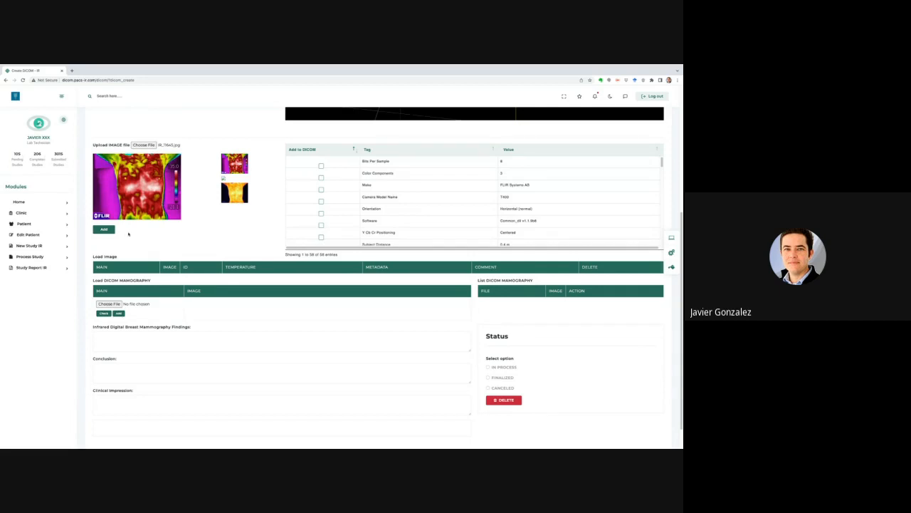
Add IR_7845.jpg to the study and acknowledge the Success alert.
{"action": "left_click", "coordinate": [105, 230]}
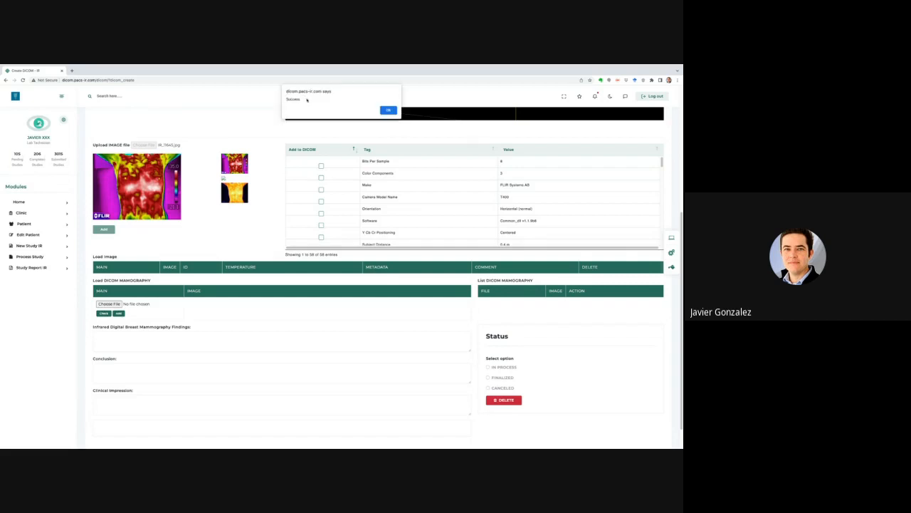
{"action": "left_click", "coordinate": [389, 110]}
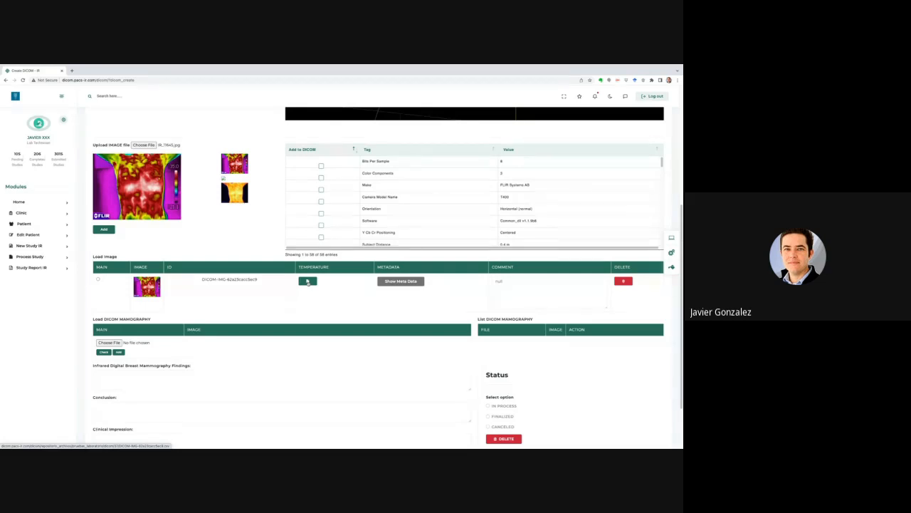
Download the loaded image's temperature data and save the .xls file.
{"action": "left_click", "coordinate": [308, 281]}
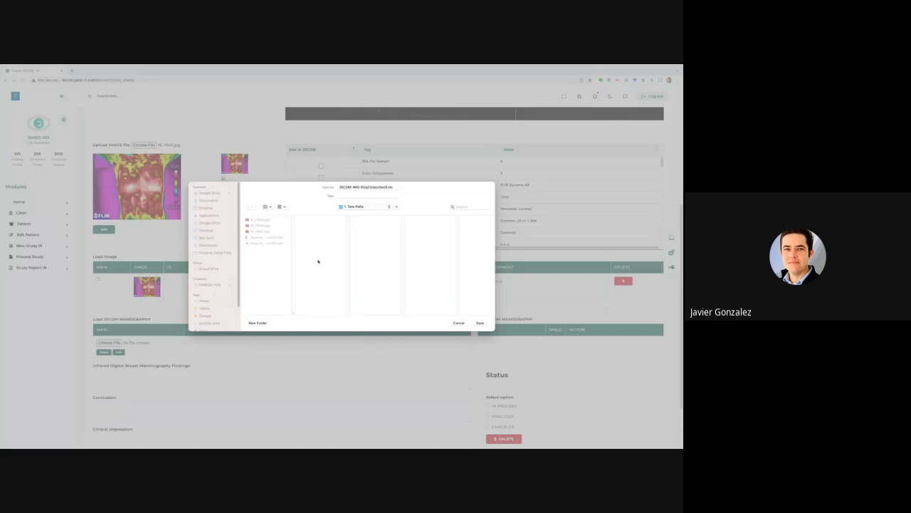
{"action": "left_click", "coordinate": [479, 323]}
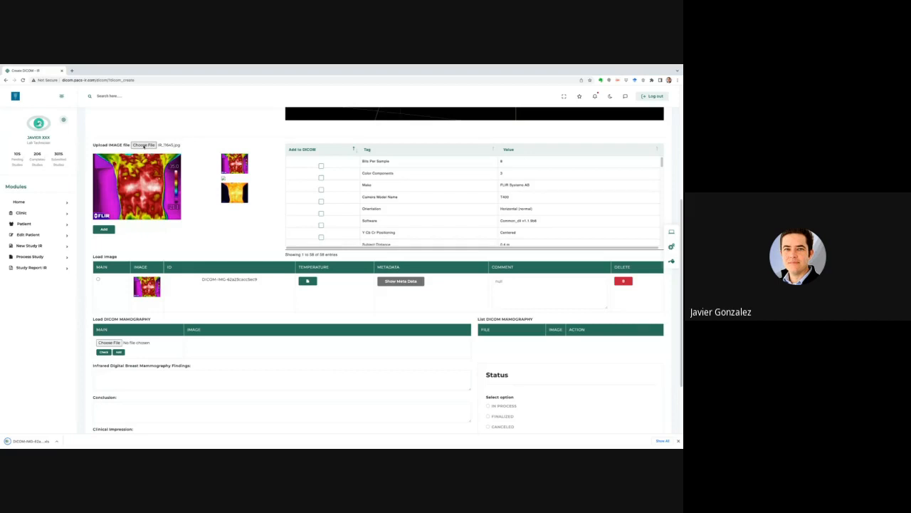
Load another IR JPEG from the patient's folder under Termografia Clinica de Seno.
{"action": "left_click", "coordinate": [143, 144]}
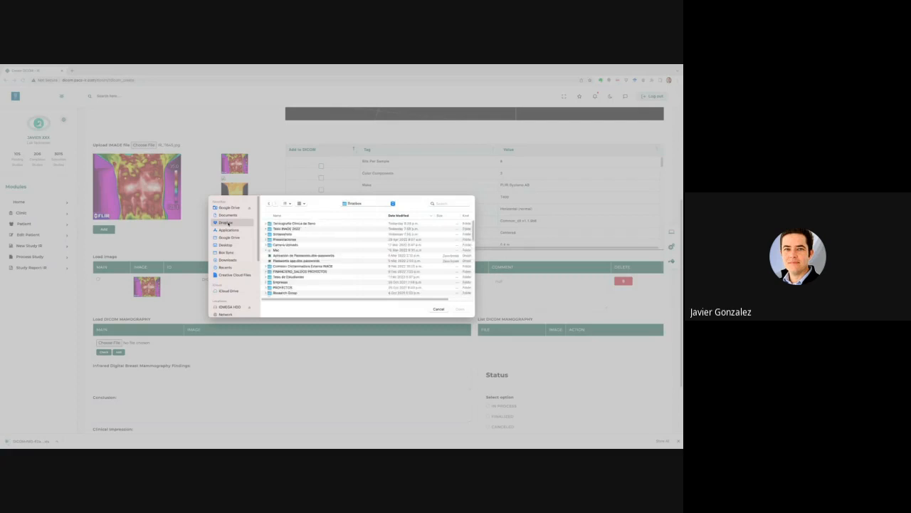
{"action": "left_click", "coordinate": [285, 225]}
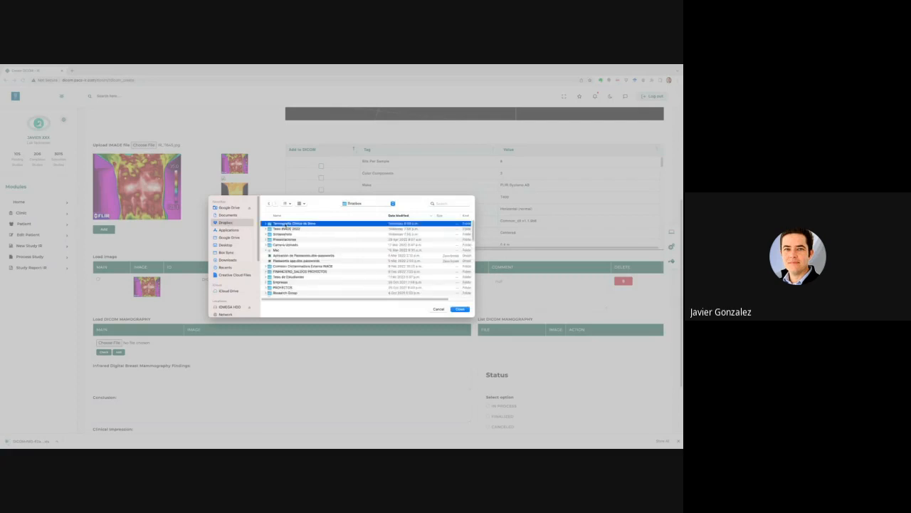
{"action": "double_click", "coordinate": [285, 224]}
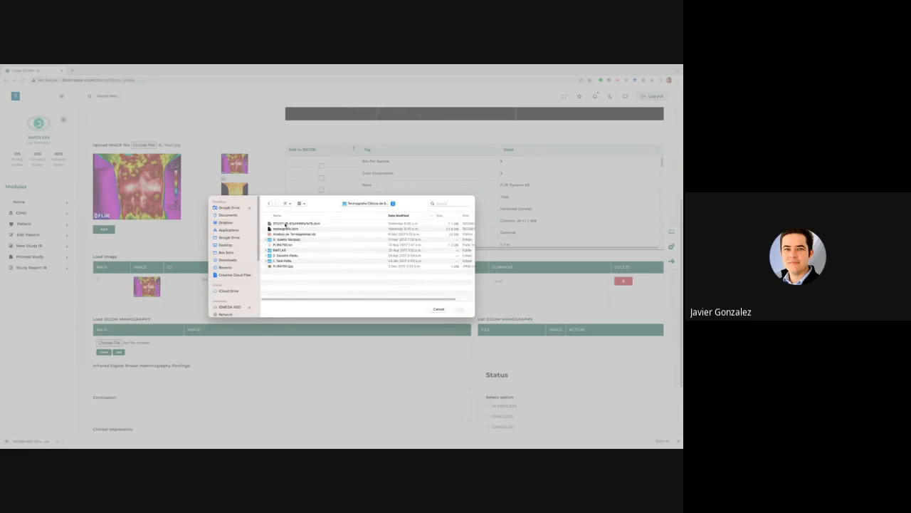
{"action": "left_click", "coordinate": [285, 261]}
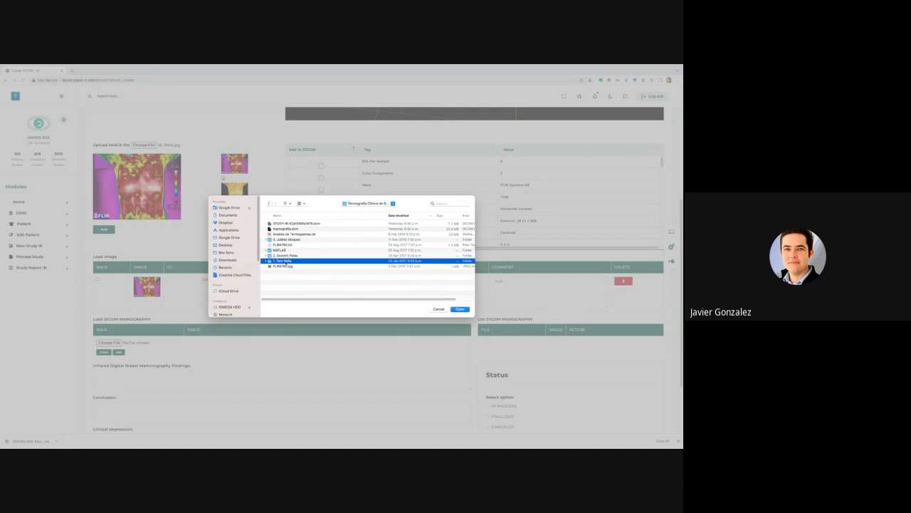
{"action": "key", "text": "Return"}
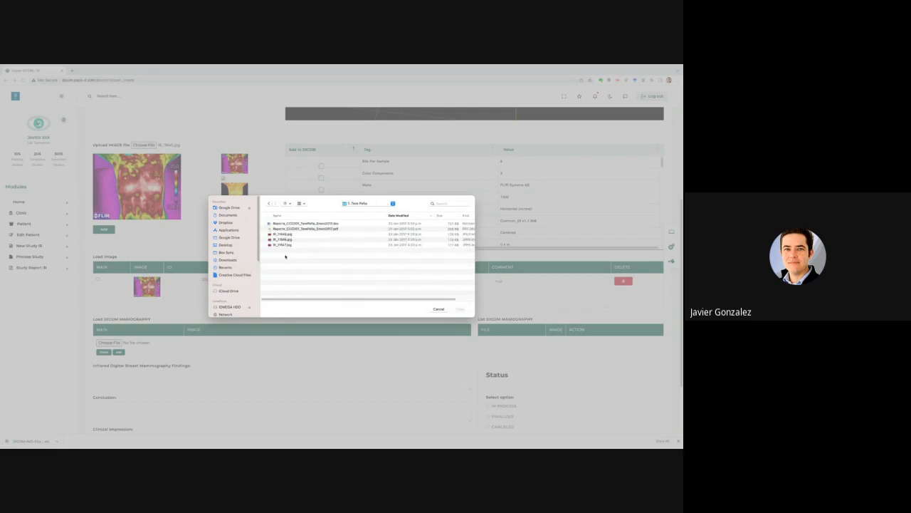
{"action": "left_click", "coordinate": [284, 239]}
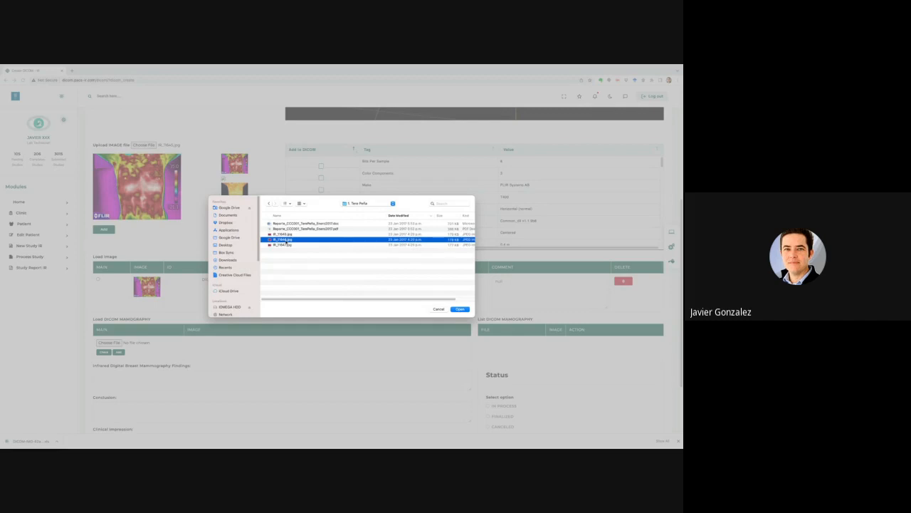
{"action": "left_click", "coordinate": [461, 308]}
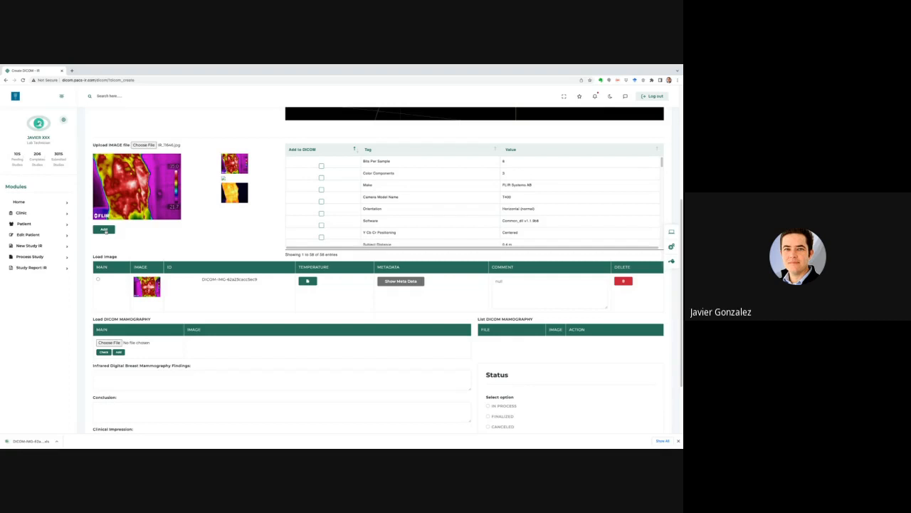
Add the second IR image to the study and dismiss the Success alert.
{"action": "left_click", "coordinate": [104, 229]}
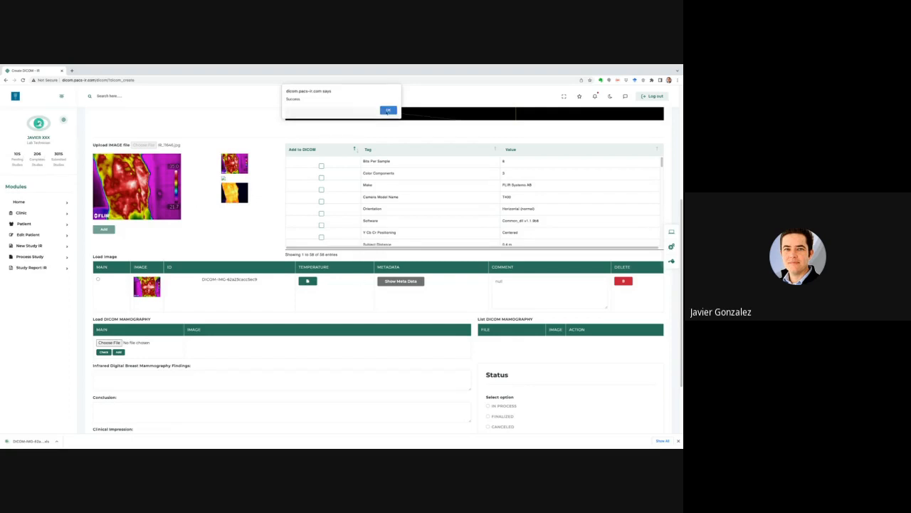
{"action": "left_click", "coordinate": [388, 111]}
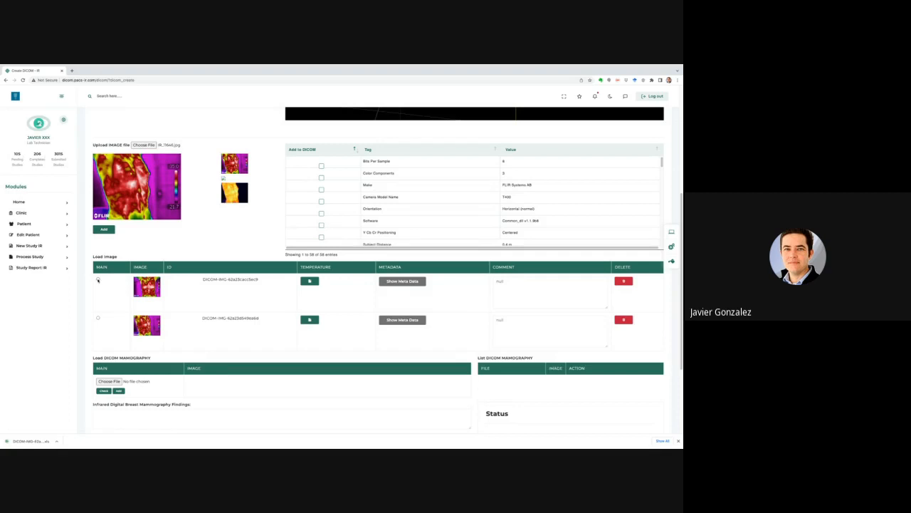
Mark the first infrared image row as MAIN and acknowledge the success alert.
{"action": "left_click", "coordinate": [98, 280]}
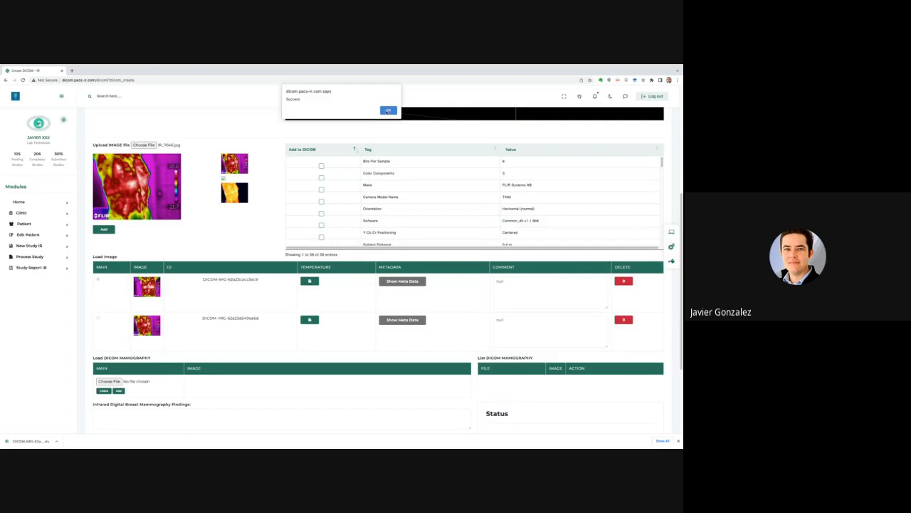
{"action": "left_click", "coordinate": [388, 110]}
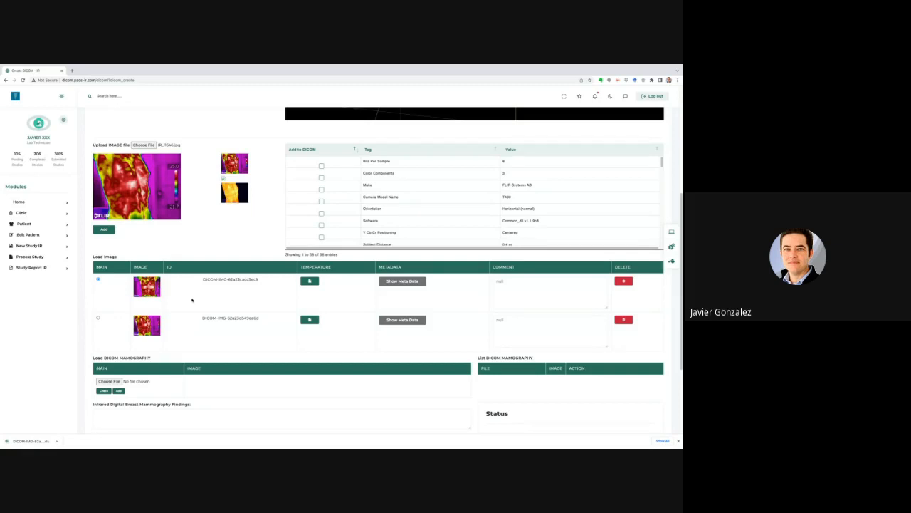
{"action": "scroll", "coordinate": [192, 300], "scroll_direction": "down", "scroll_amount": 2}
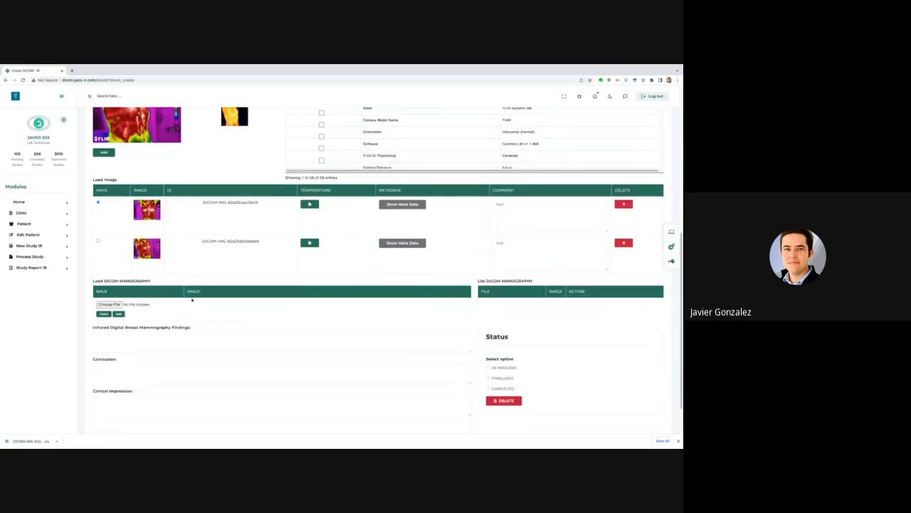
{"action": "scroll", "coordinate": [191, 299], "scroll_direction": "down", "scroll_amount": 1}
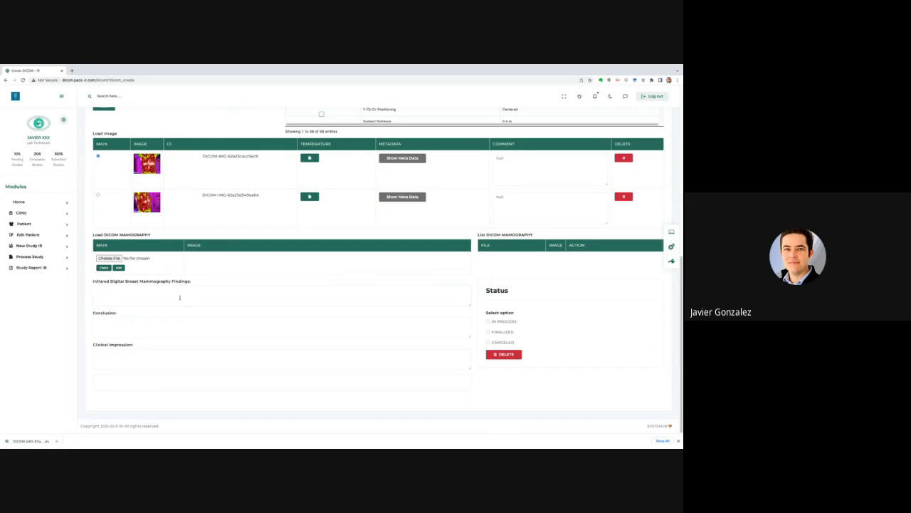
Enter 'XXXXXX' in Findings and 'XXXXXXXXXX' in Conclusion, then position the Finder window.
{"action": "type", "text": "XXXXXXX"}
{"action": "left_click", "coordinate": [149, 325]}
{"action": "type", "text": "XXXXXXXXXX"}
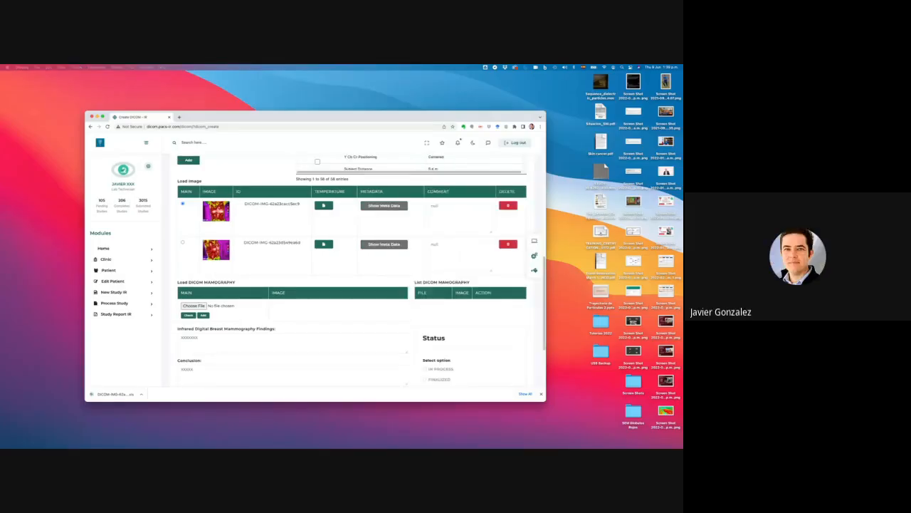
{"action": "left_click_drag", "start_coordinate": [264, 234], "coordinate": [257, 241]}
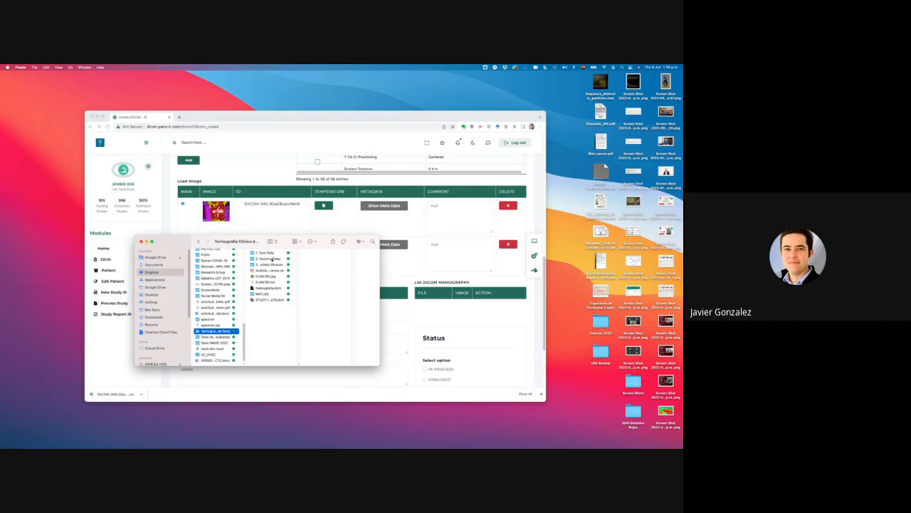
Quick Look the mamografia.dcm file in Finder and close the preview.
{"action": "left_click", "coordinate": [271, 289]}
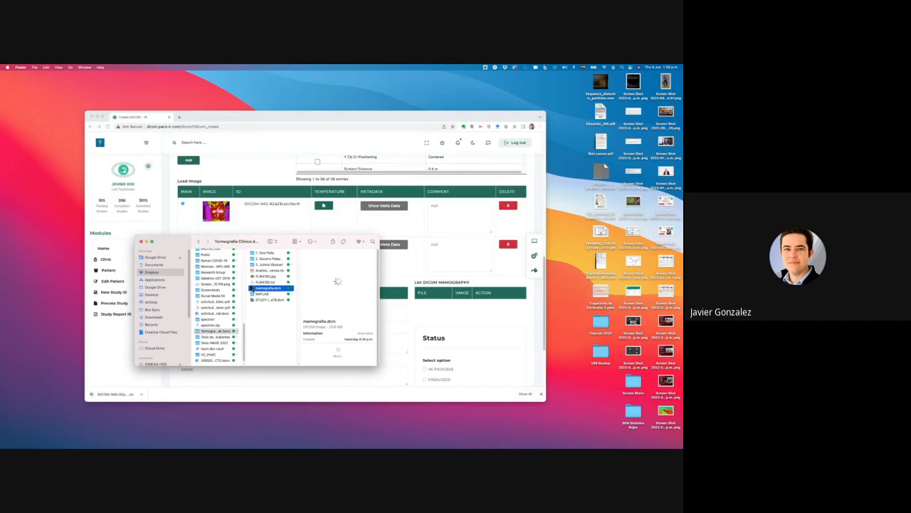
{"action": "key", "text": "space"}
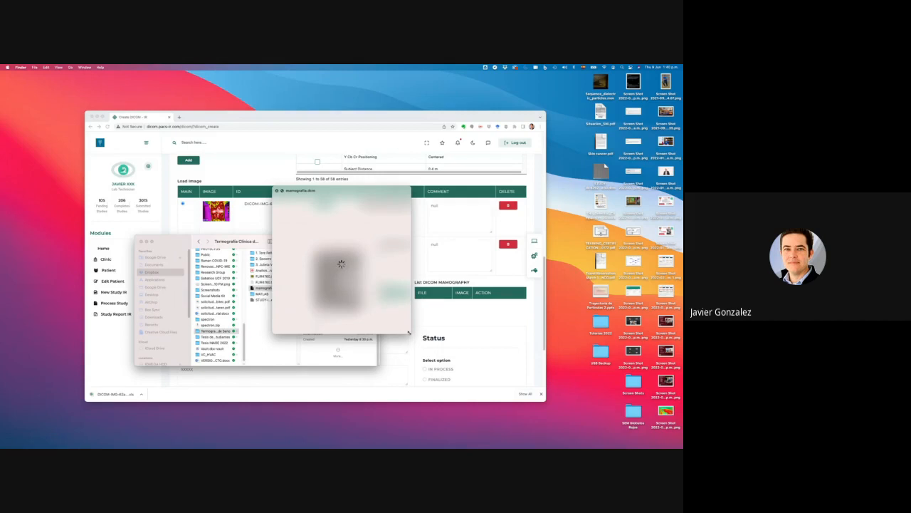
{"action": "left_click_drag", "start_coordinate": [408, 332], "coordinate": [458, 376]}
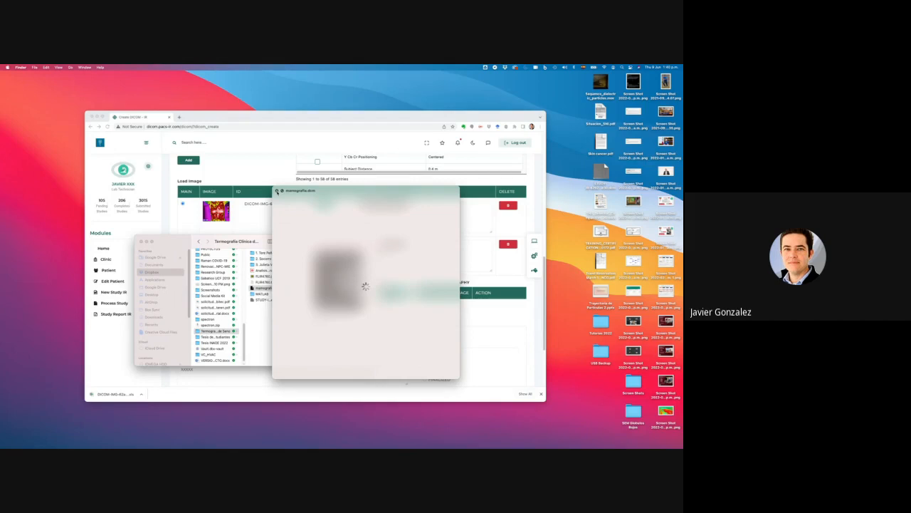
{"action": "left_click", "coordinate": [277, 191]}
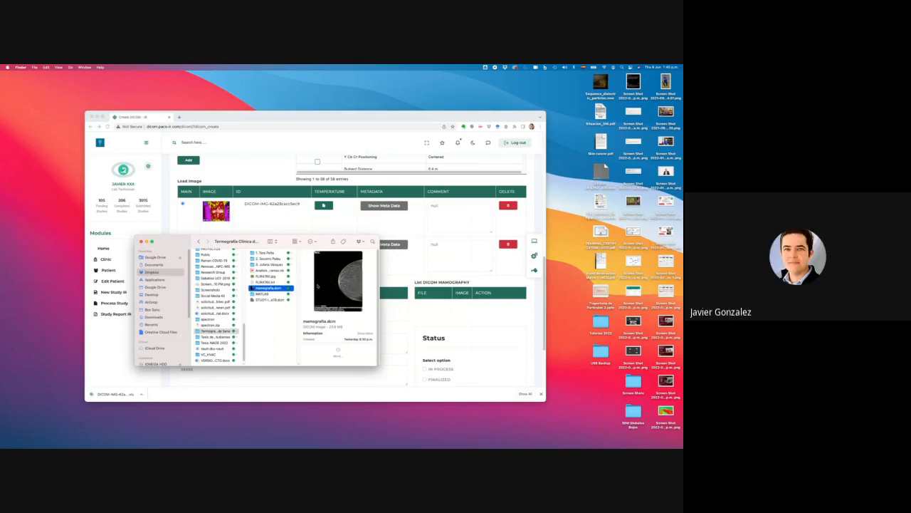
{"action": "key", "text": "space"}
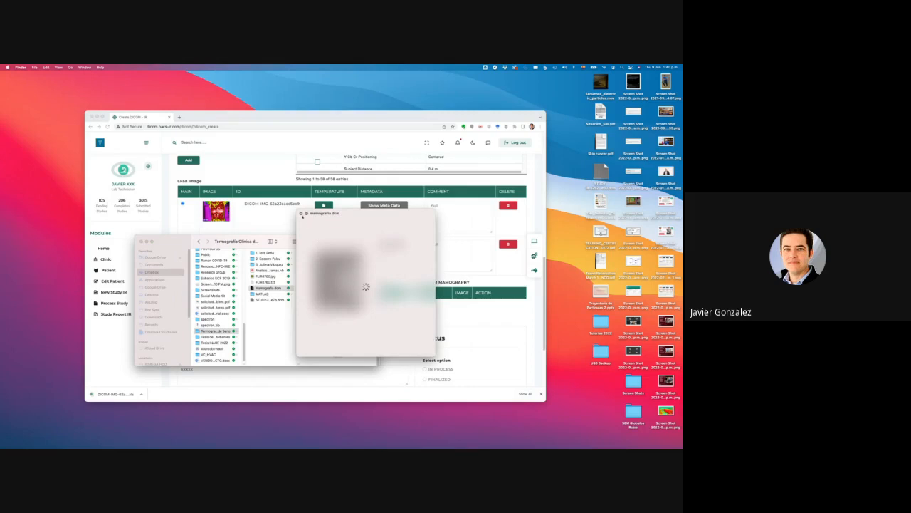
{"action": "key", "text": "space"}
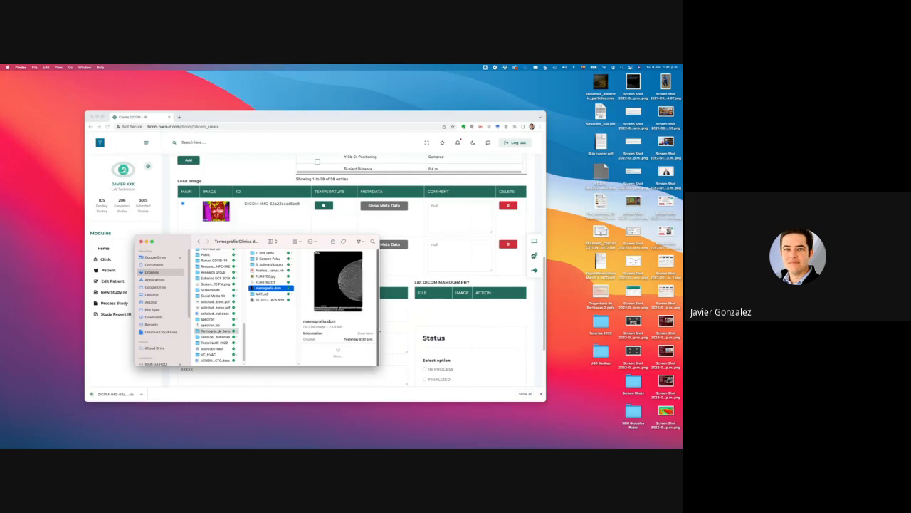
Resize the Finder window and move it off the study page.
{"action": "left_click_drag", "start_coordinate": [379, 331], "coordinate": [431, 331]}
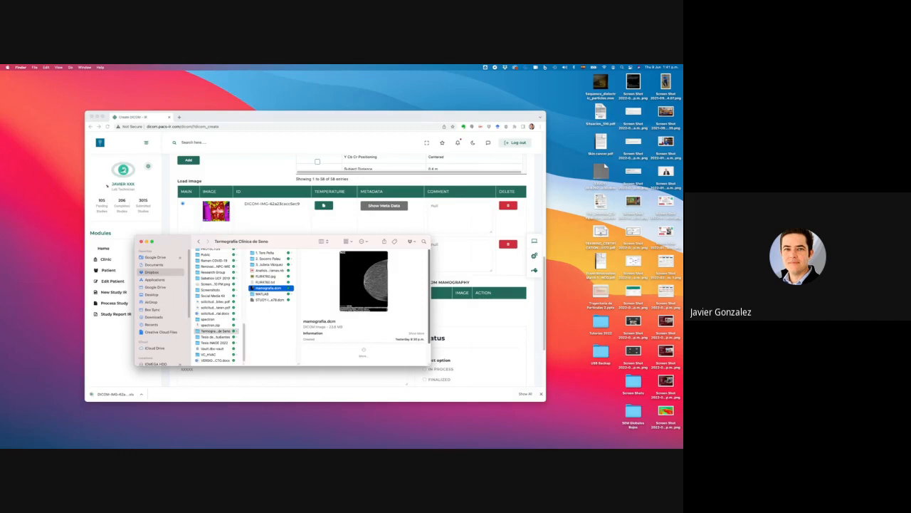
{"action": "left_click_drag", "start_coordinate": [135, 237], "coordinate": [106, 187]}
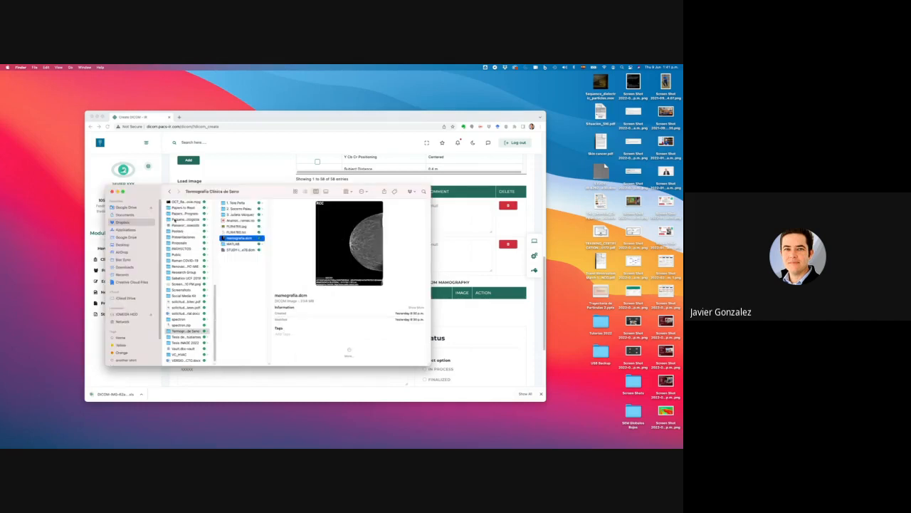
{"action": "left_click_drag", "start_coordinate": [186, 191], "coordinate": [682, 196]}
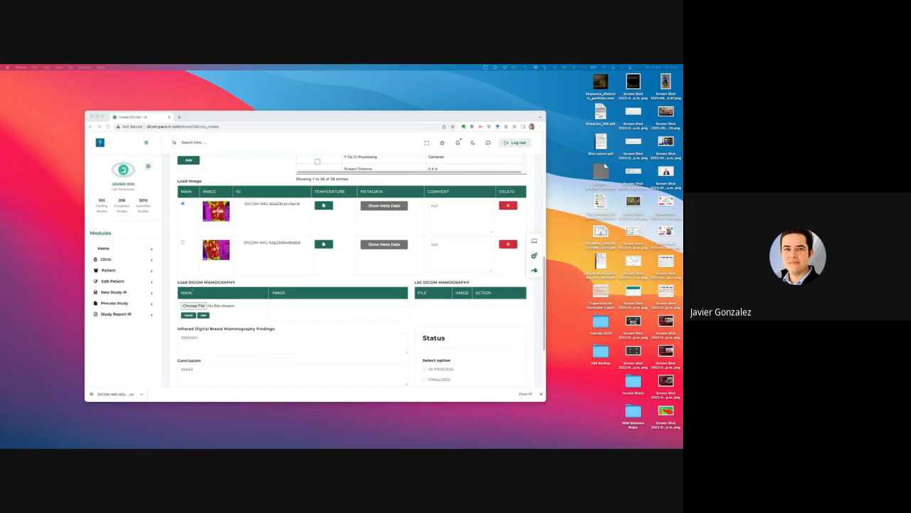
Activate the Chrome window with the study page and make it full screen.
{"action": "left_click", "coordinate": [107, 121]}
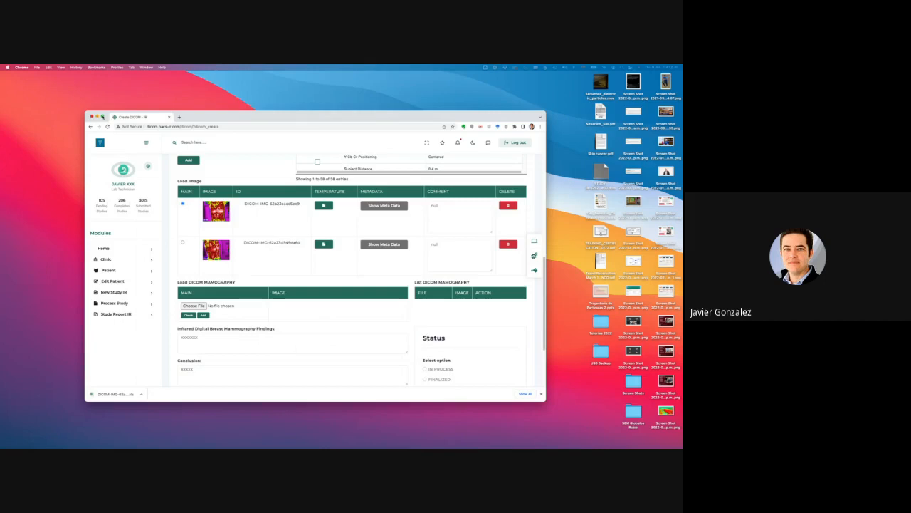
{"action": "left_click", "coordinate": [101, 116]}
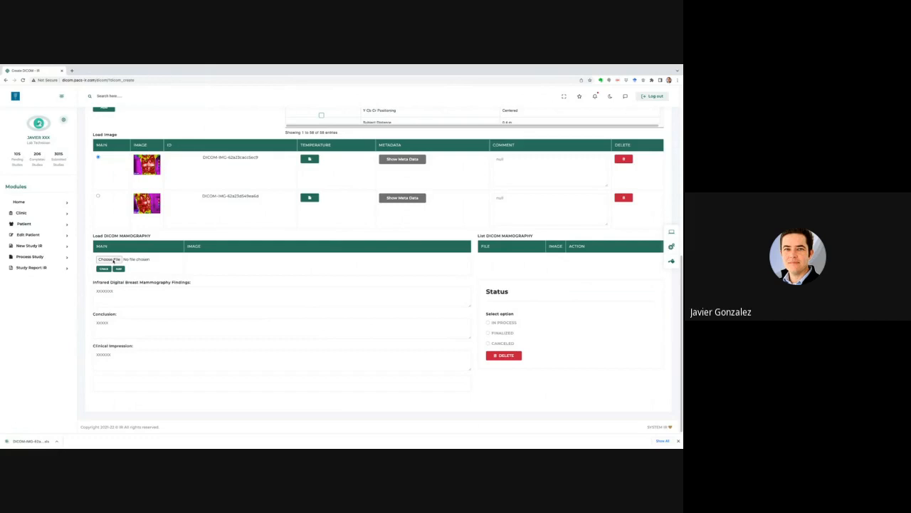
Choose mamografia.dcm from the Termografia Clinica de Seno folder as the mammography file and check it.
{"action": "left_click", "coordinate": [109, 259]}
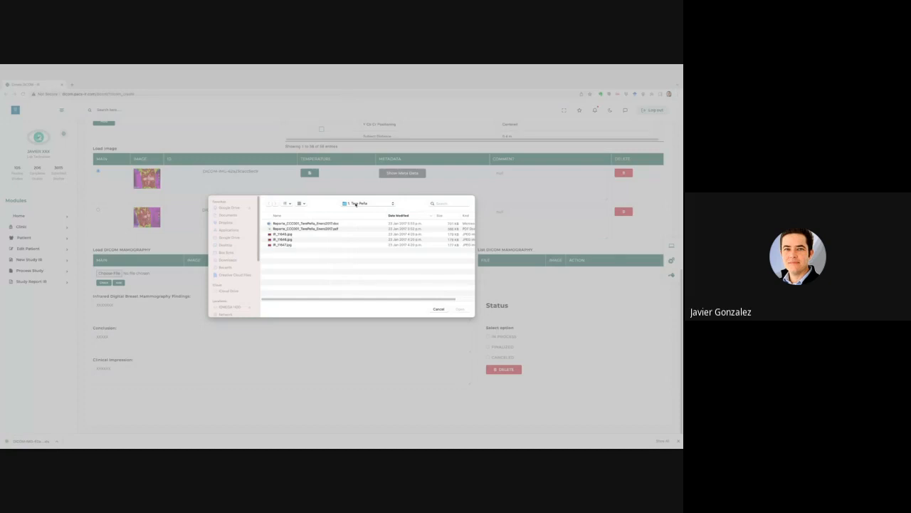
{"action": "left_click", "coordinate": [355, 205]}
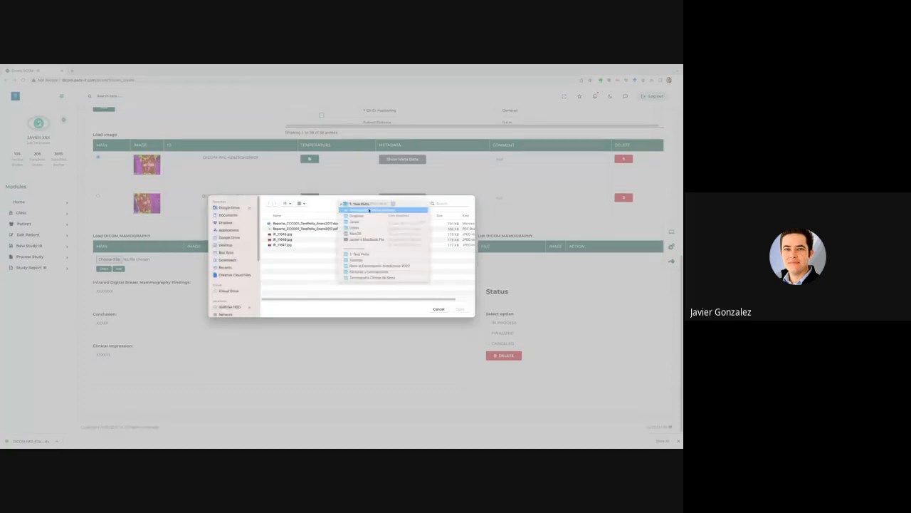
{"action": "left_click", "coordinate": [369, 210]}
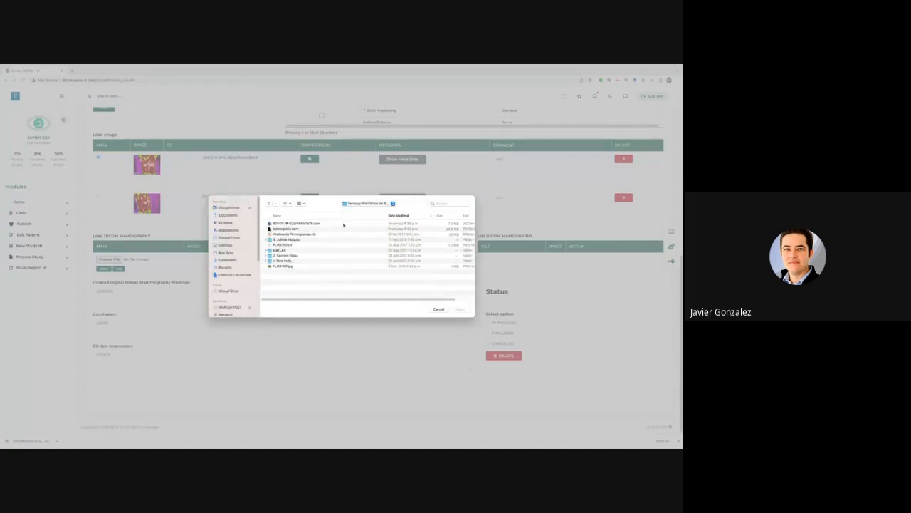
{"action": "left_click", "coordinate": [310, 228]}
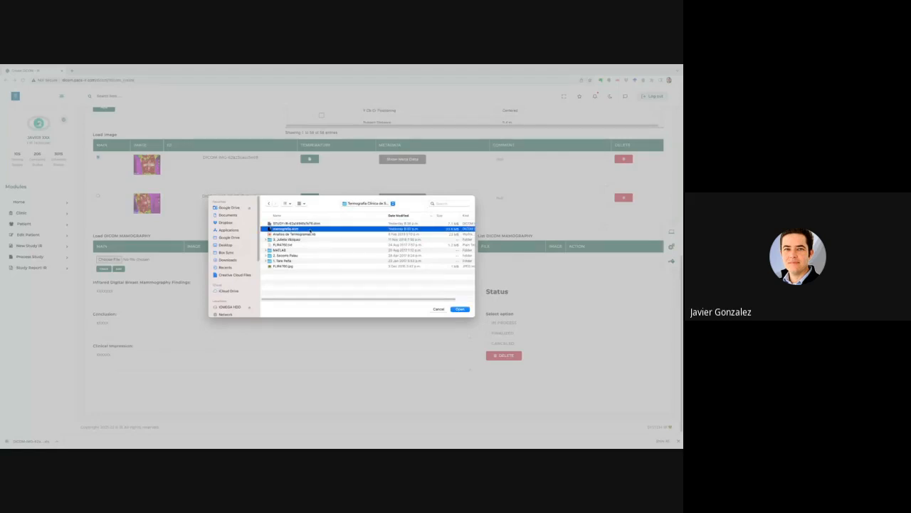
{"action": "left_click", "coordinate": [459, 309]}
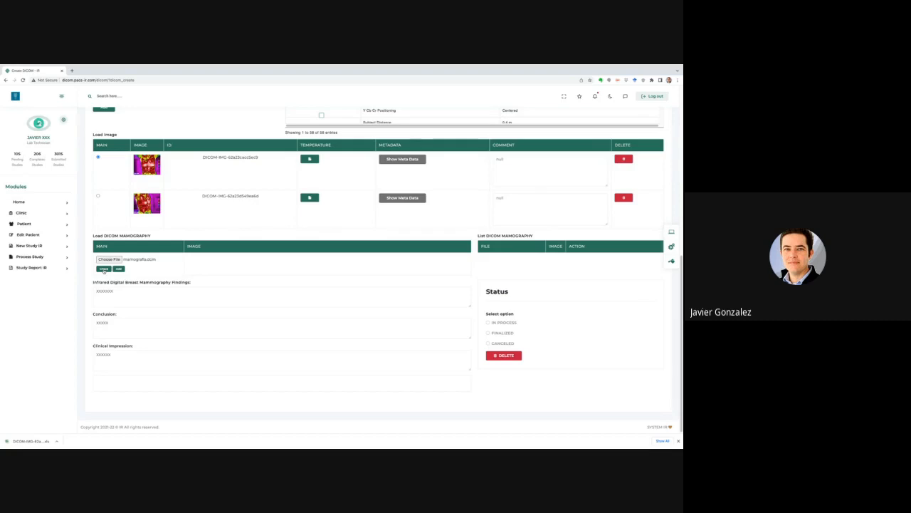
{"action": "left_click", "coordinate": [104, 269]}
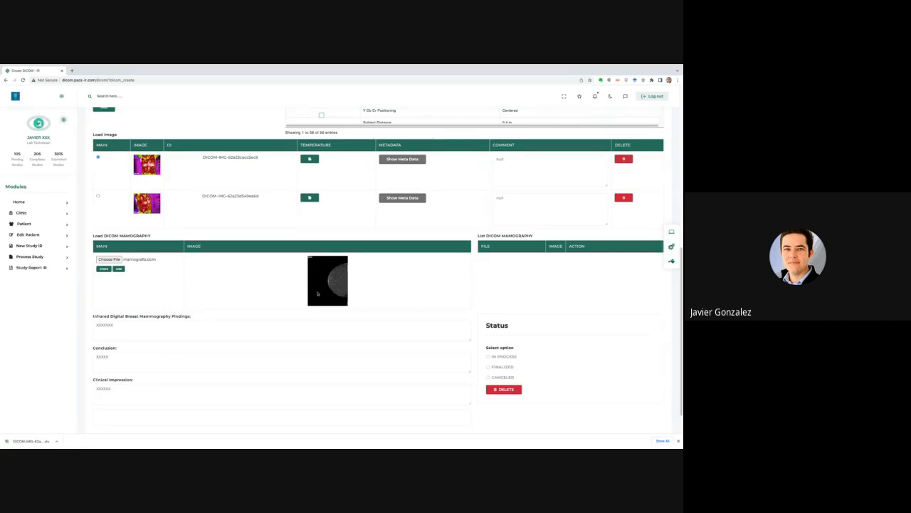
Add the mamografia.dcm mammogram to the study and dismiss the success alert.
{"action": "left_click", "coordinate": [119, 269]}
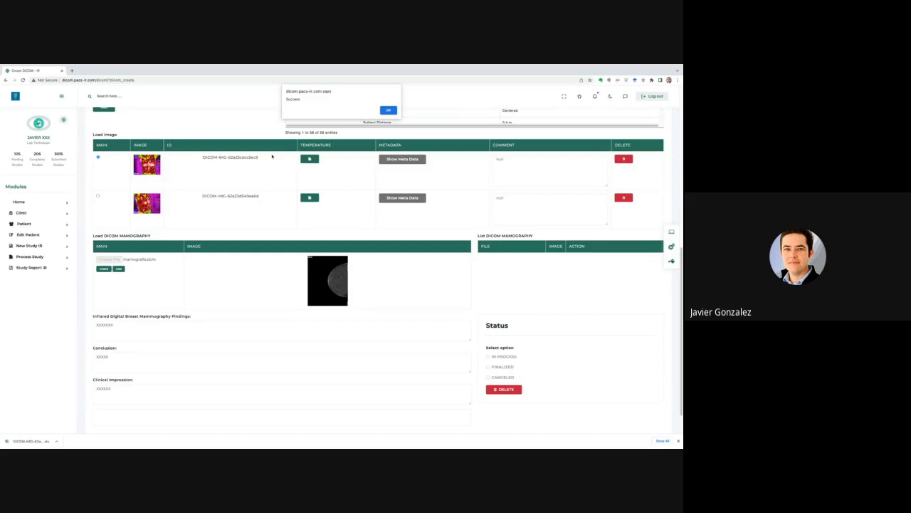
{"action": "left_click", "coordinate": [386, 110]}
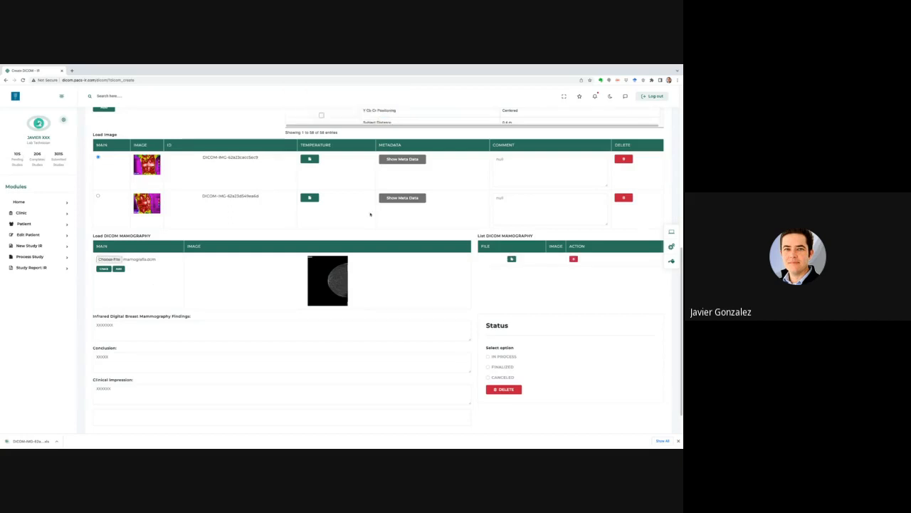
Set the study's Status to FINALIZED and confirm the Success alert.
{"action": "scroll", "coordinate": [370, 214], "scroll_direction": "up", "scroll_amount": 1}
{"action": "scroll", "coordinate": [370, 214], "scroll_direction": "down", "scroll_amount": 1}
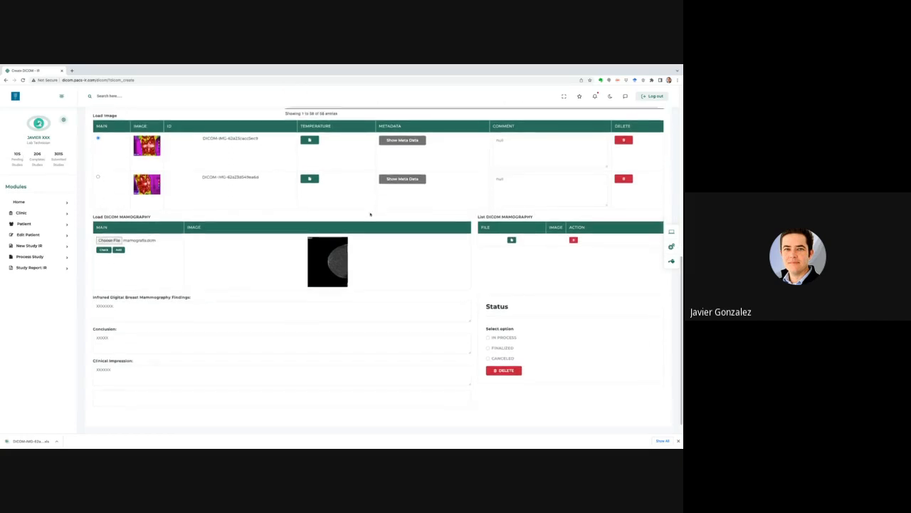
{"action": "scroll", "coordinate": [371, 215], "scroll_direction": "up", "scroll_amount": 2}
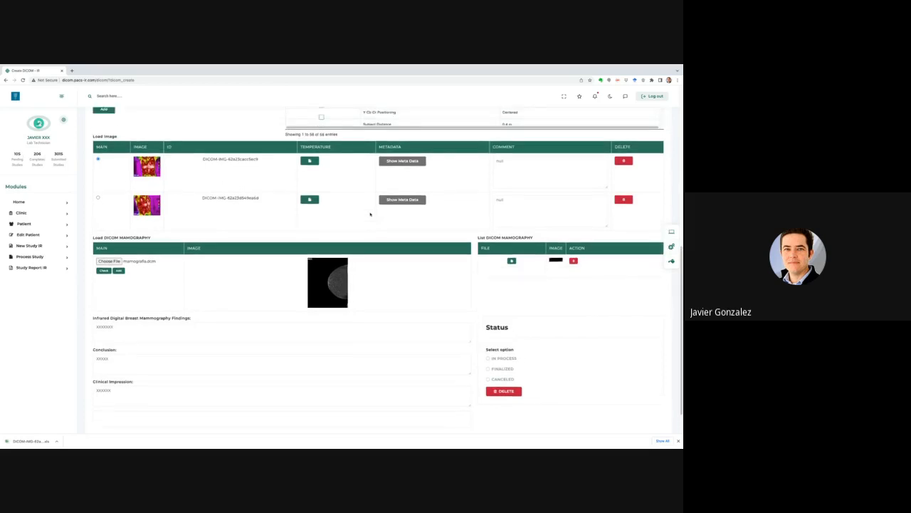
{"action": "scroll", "coordinate": [371, 215], "scroll_direction": "down", "scroll_amount": 2}
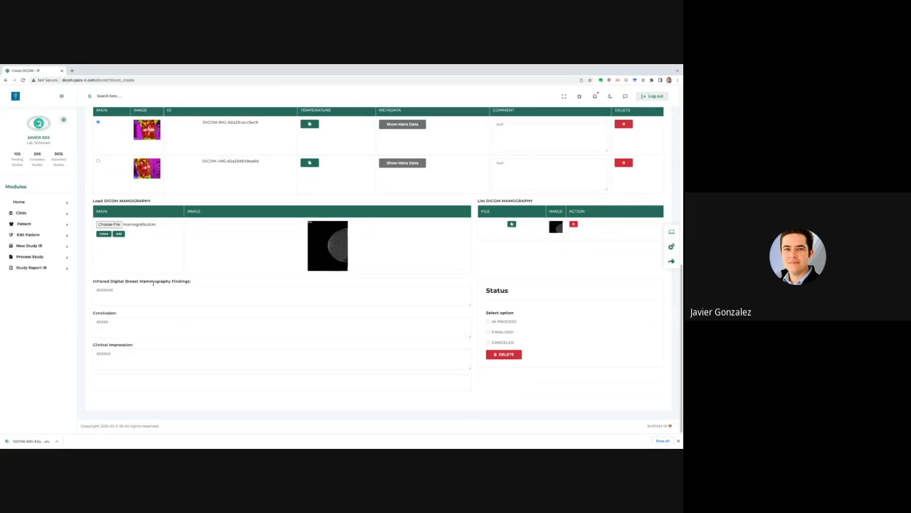
{"action": "scroll", "coordinate": [146, 288], "scroll_direction": "up", "scroll_amount": 2}
{"action": "scroll", "coordinate": [135, 296], "scroll_direction": "down", "scroll_amount": 2}
{"action": "left_click", "coordinate": [488, 332]}
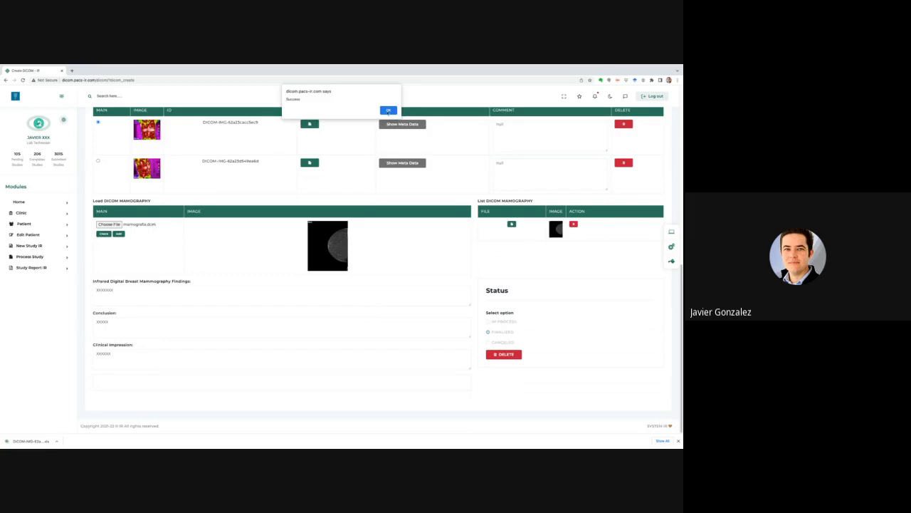
{"action": "left_click", "coordinate": [388, 111]}
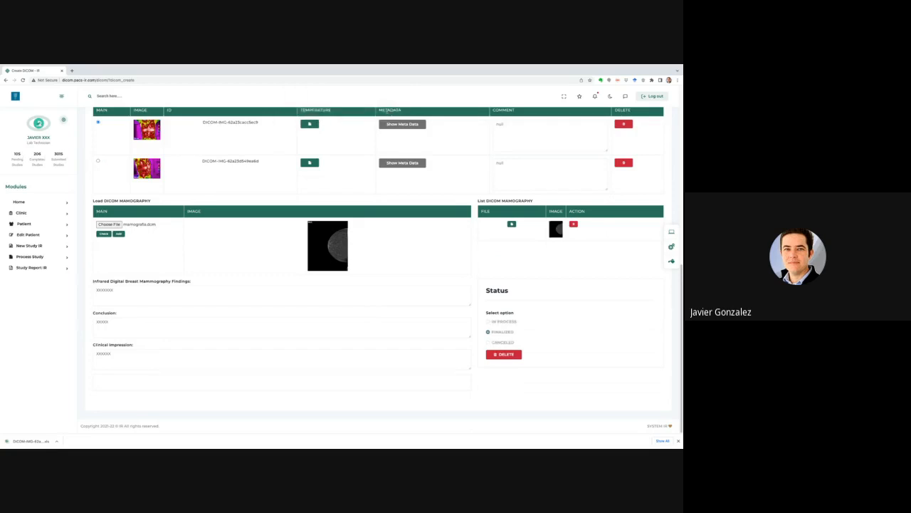
{"action": "scroll", "coordinate": [403, 266], "scroll_direction": "up", "scroll_amount": 5}
{"action": "scroll", "coordinate": [403, 266], "scroll_direction": "down", "scroll_amount": 5}
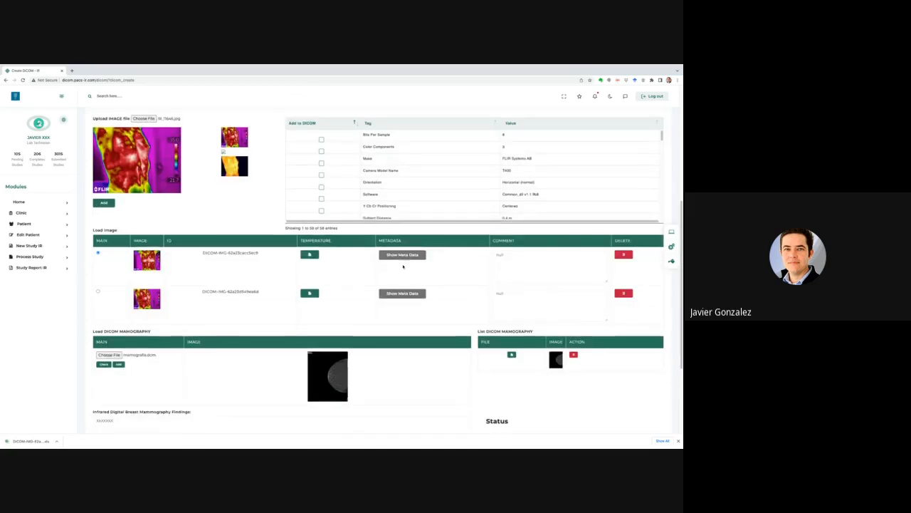
{"action": "scroll", "coordinate": [403, 266], "scroll_direction": "up", "scroll_amount": 4}
{"action": "scroll", "coordinate": [403, 267], "scroll_direction": "up", "scroll_amount": 3}
{"action": "scroll", "coordinate": [403, 266], "scroll_direction": "down", "scroll_amount": 3}
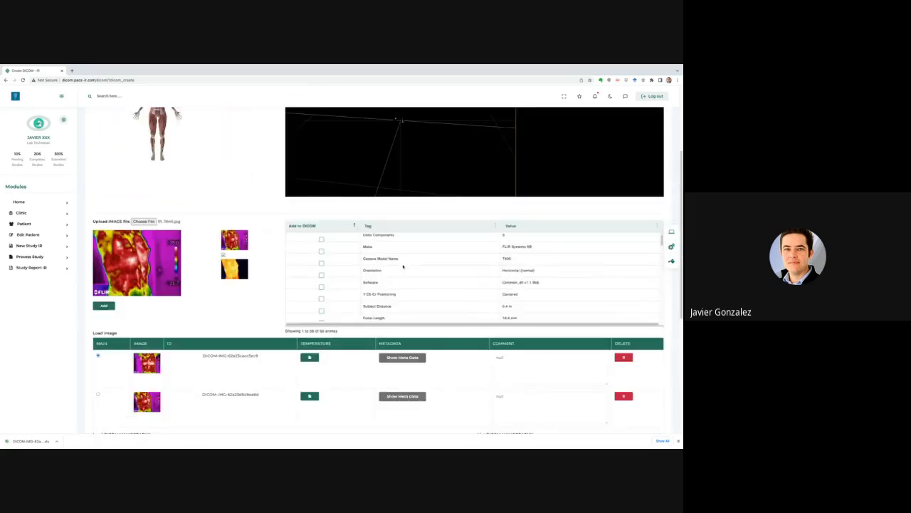
{"action": "scroll", "coordinate": [403, 266], "scroll_direction": "down", "scroll_amount": 6}
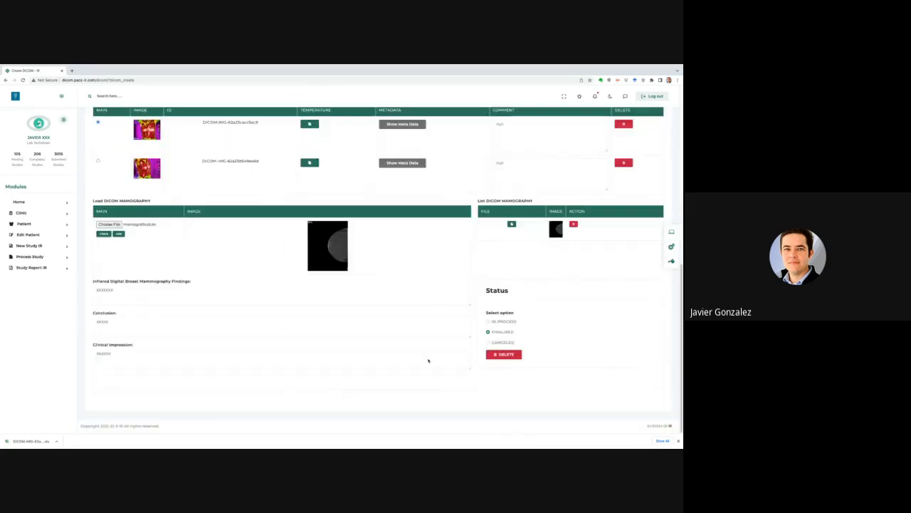
Open Study Report IR and load the JANE DOE 2 study from the STUDY dropdown.
{"action": "left_click", "coordinate": [39, 268]}
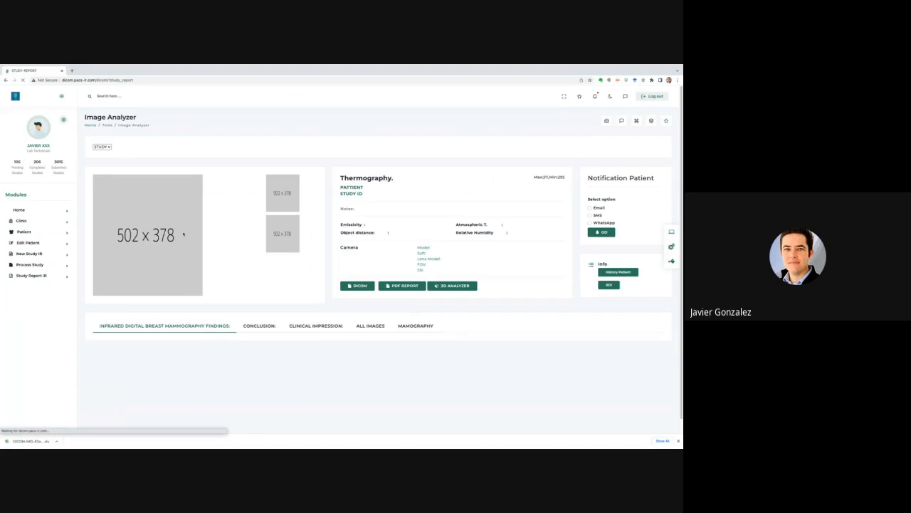
{"action": "left_click", "coordinate": [219, 153]}
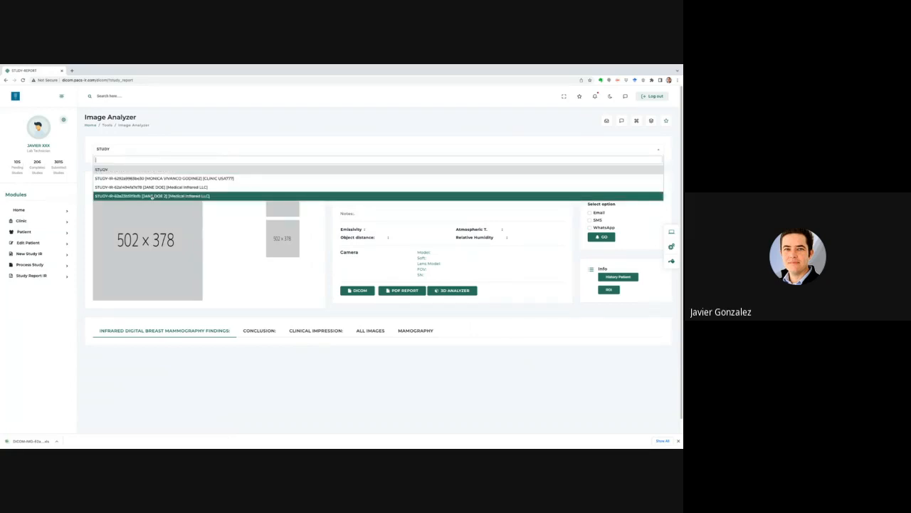
{"action": "left_click", "coordinate": [152, 196]}
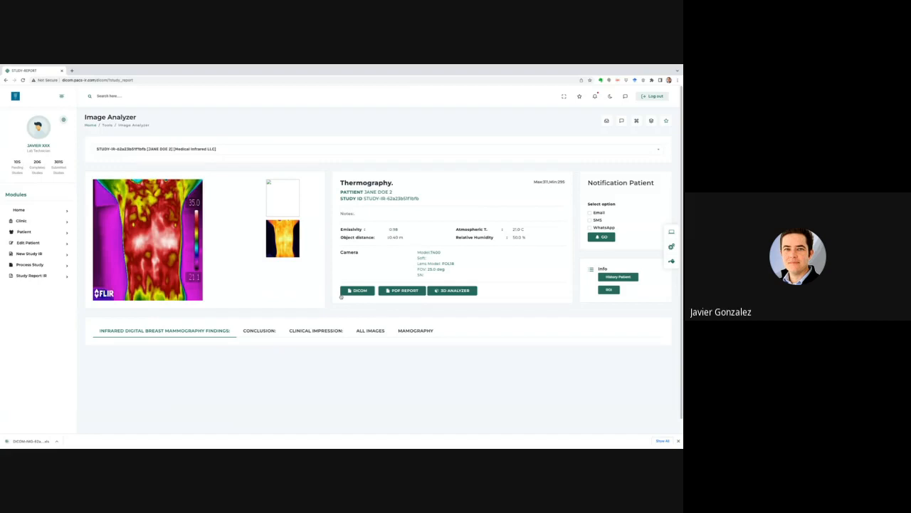
Review the Conclusion, Infrared Findings, Clinical Impression, All Images and Mammography tabs.
{"action": "scroll", "coordinate": [276, 327], "scroll_direction": "down", "scroll_amount": 1}
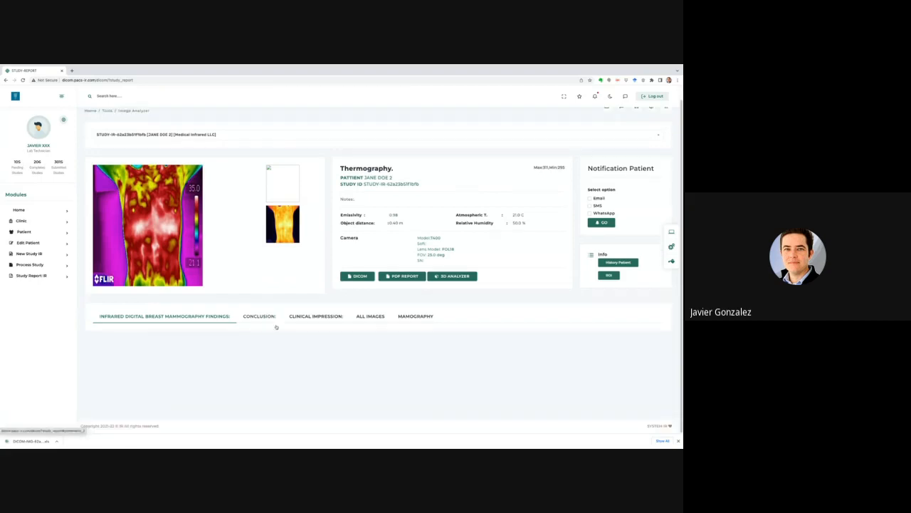
{"action": "left_click", "coordinate": [268, 319]}
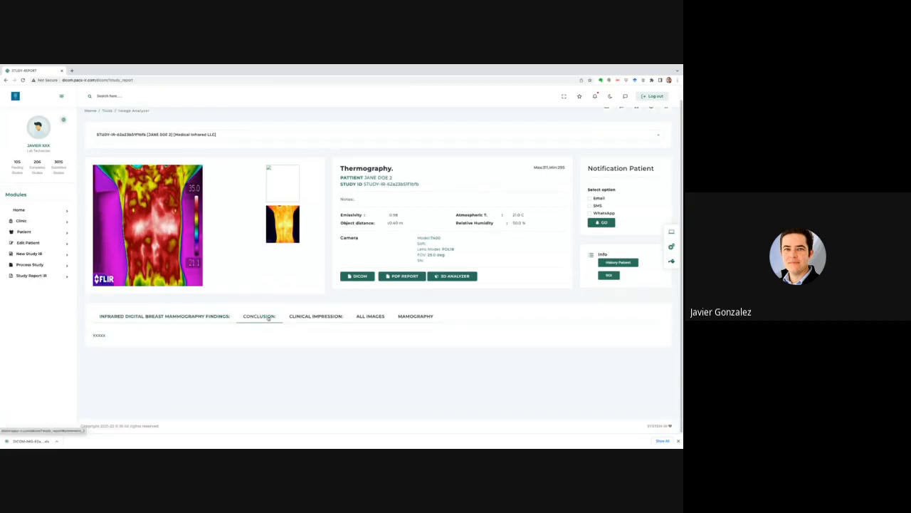
{"action": "left_click", "coordinate": [195, 317]}
{"action": "left_click", "coordinate": [253, 318]}
{"action": "left_click", "coordinate": [309, 319]}
{"action": "left_click", "coordinate": [370, 317]}
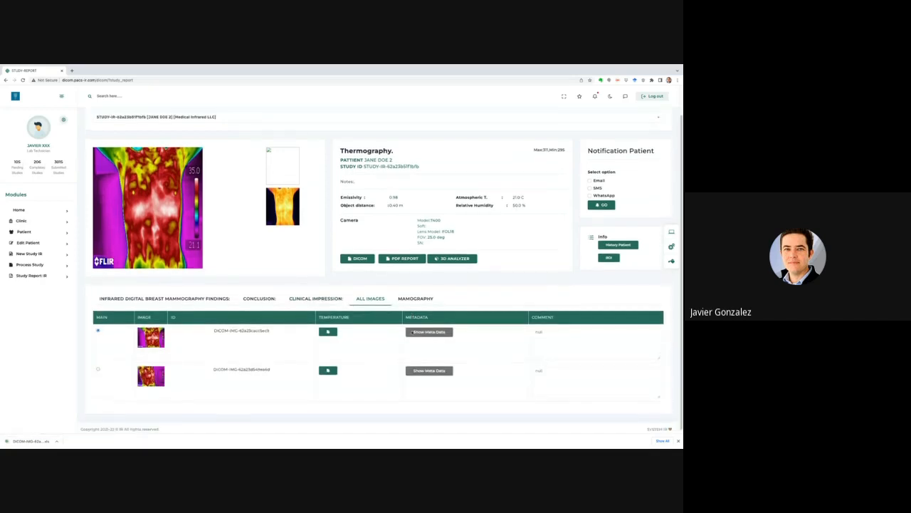
{"action": "left_click", "coordinate": [415, 301]}
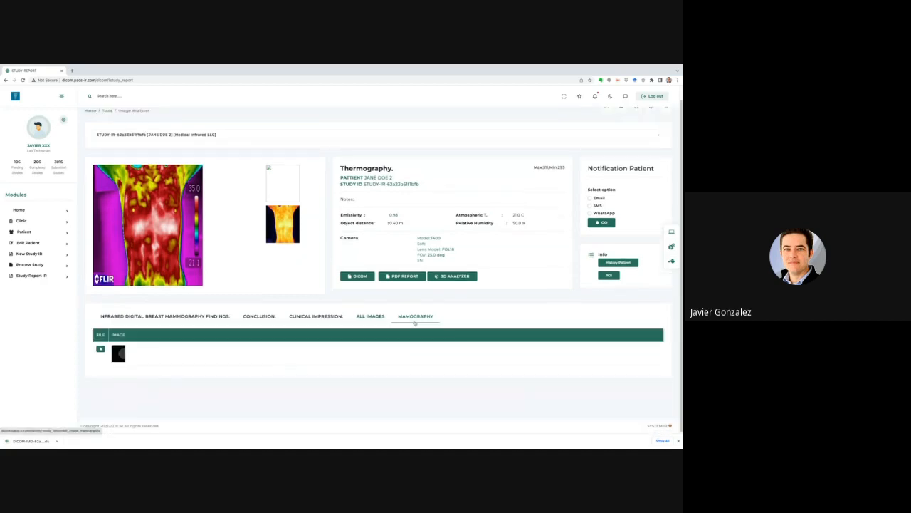
{"action": "scroll", "coordinate": [235, 357], "scroll_direction": "up", "scroll_amount": 1}
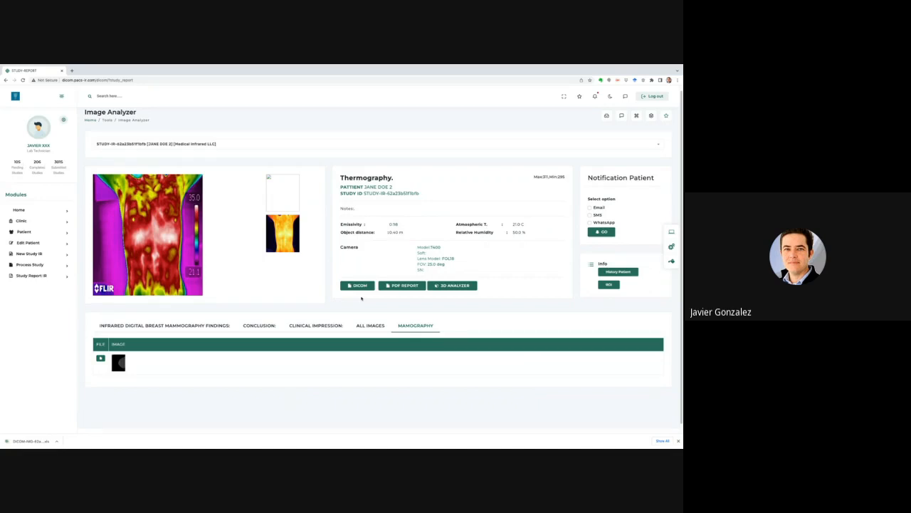
Export the study as DICOM into the Termografia Clinica de Seno folder, then generate the PDF report.
{"action": "left_click", "coordinate": [358, 285]}
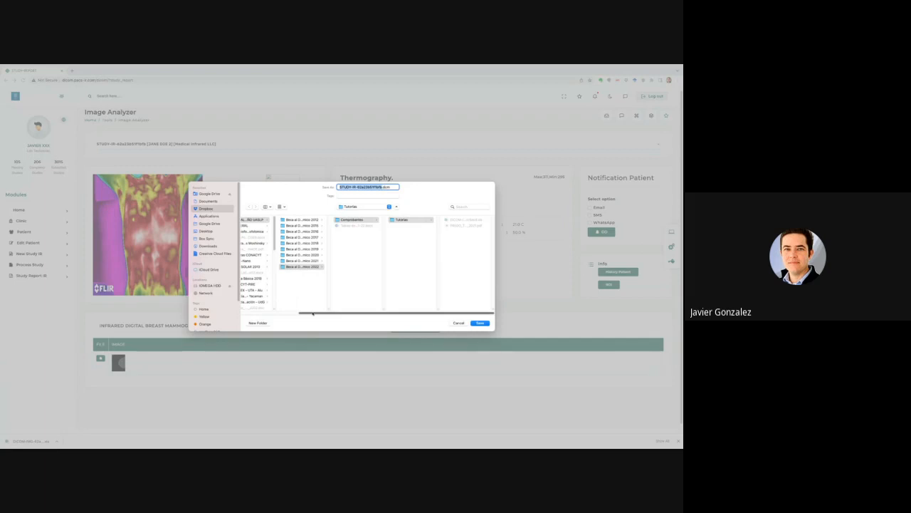
{"action": "scroll", "coordinate": [237, 314], "scroll_direction": "left", "scroll_amount": 3}
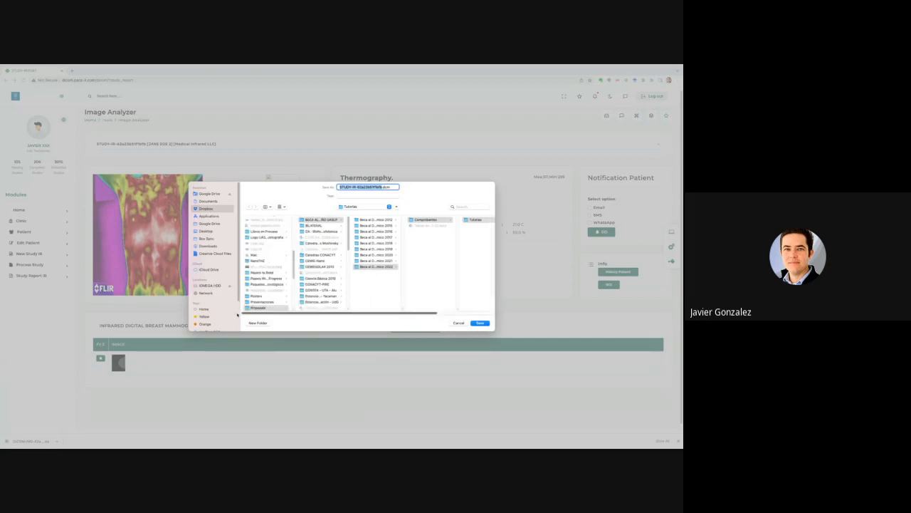
{"action": "scroll", "coordinate": [257, 282], "scroll_direction": "down", "scroll_amount": 1}
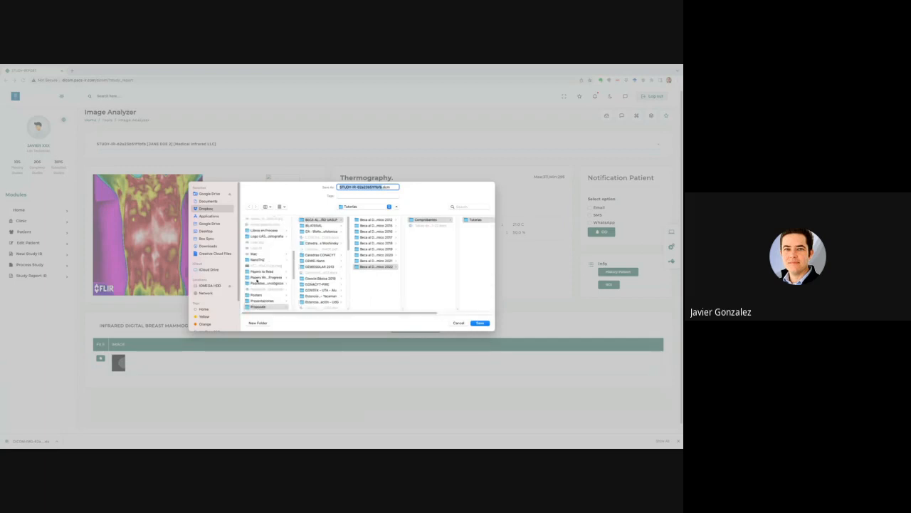
{"action": "scroll", "coordinate": [257, 280], "scroll_direction": "up", "scroll_amount": 5}
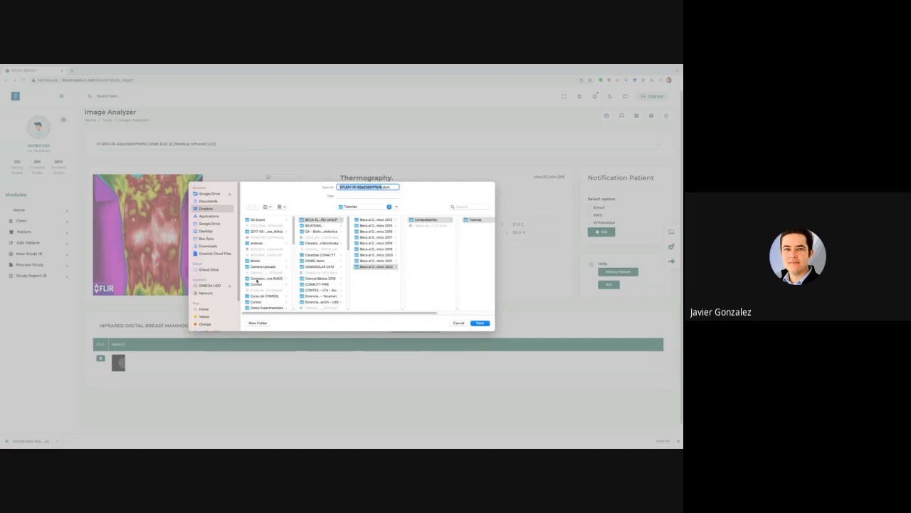
{"action": "scroll", "coordinate": [257, 280], "scroll_direction": "down", "scroll_amount": 5}
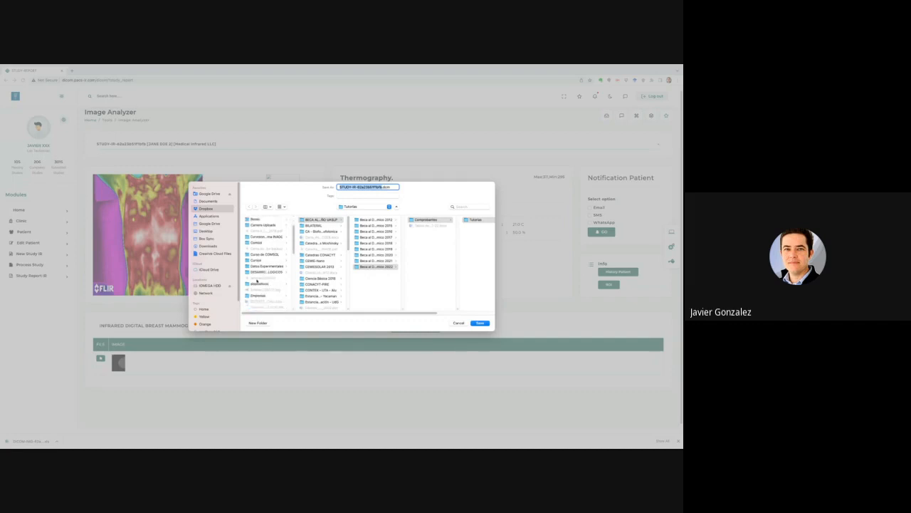
{"action": "scroll", "coordinate": [257, 281], "scroll_direction": "down", "scroll_amount": 3}
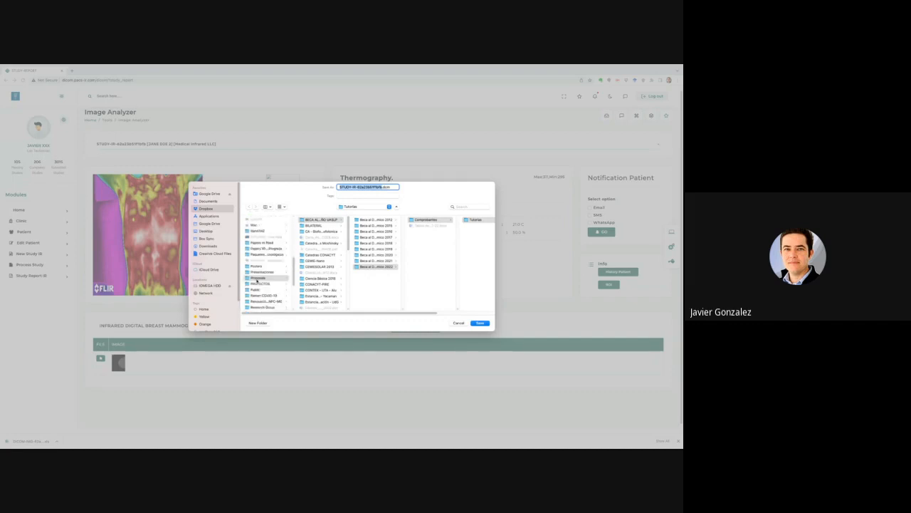
{"action": "scroll", "coordinate": [257, 282], "scroll_direction": "down", "scroll_amount": 3}
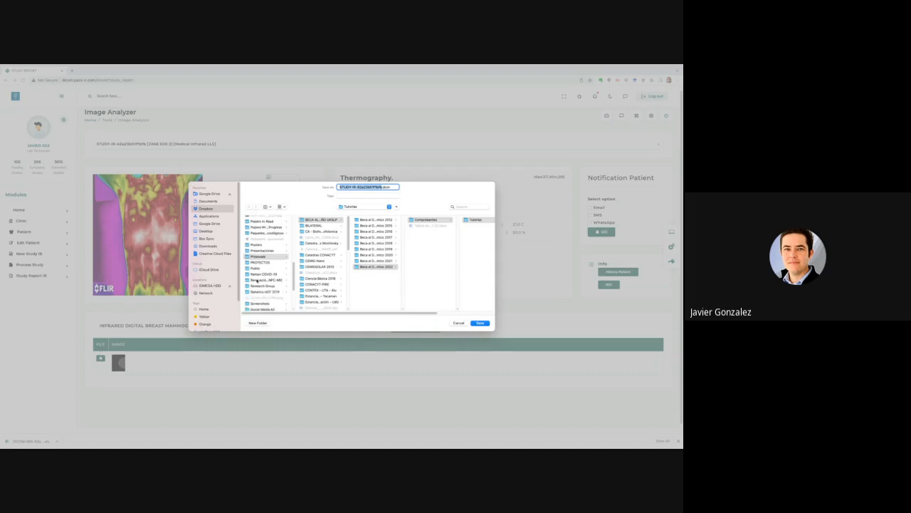
{"action": "scroll", "coordinate": [257, 280], "scroll_direction": "down", "scroll_amount": 3}
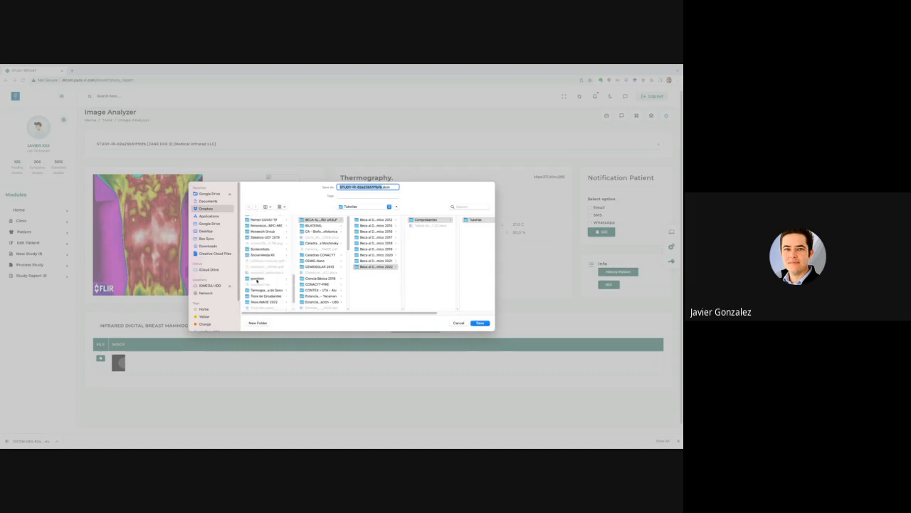
{"action": "left_click", "coordinate": [257, 290]}
{"action": "left_click", "coordinate": [257, 290]}
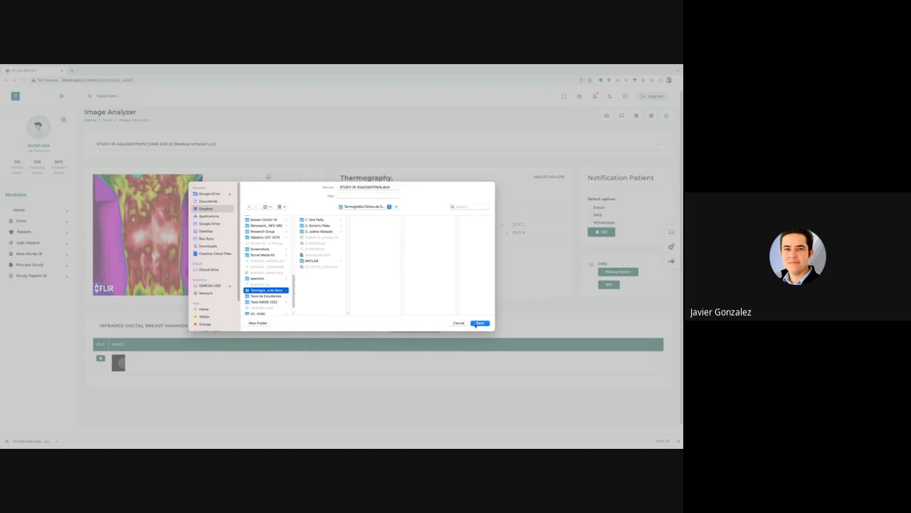
{"action": "left_click", "coordinate": [476, 325]}
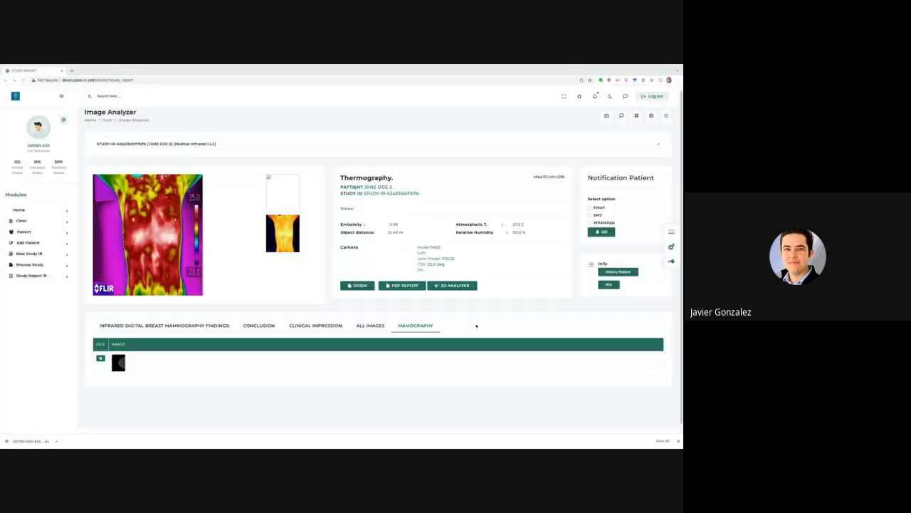
{"action": "left_click", "coordinate": [401, 286]}
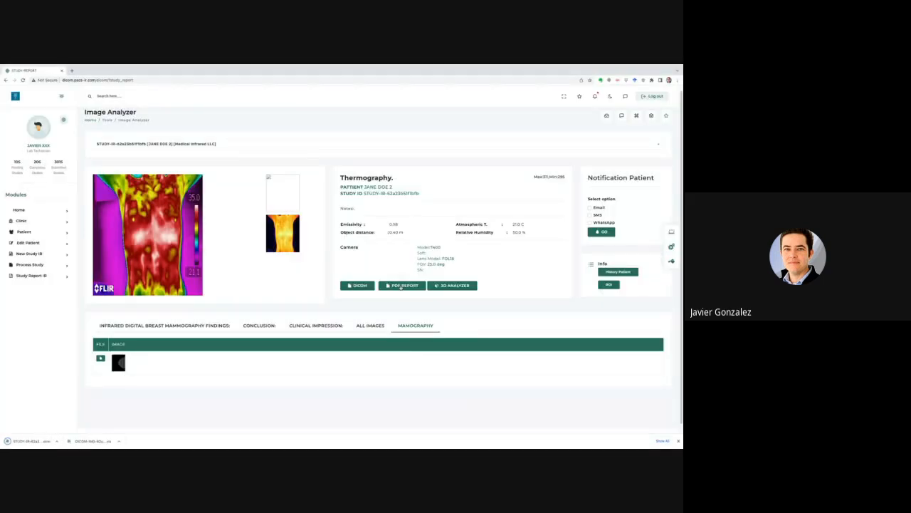
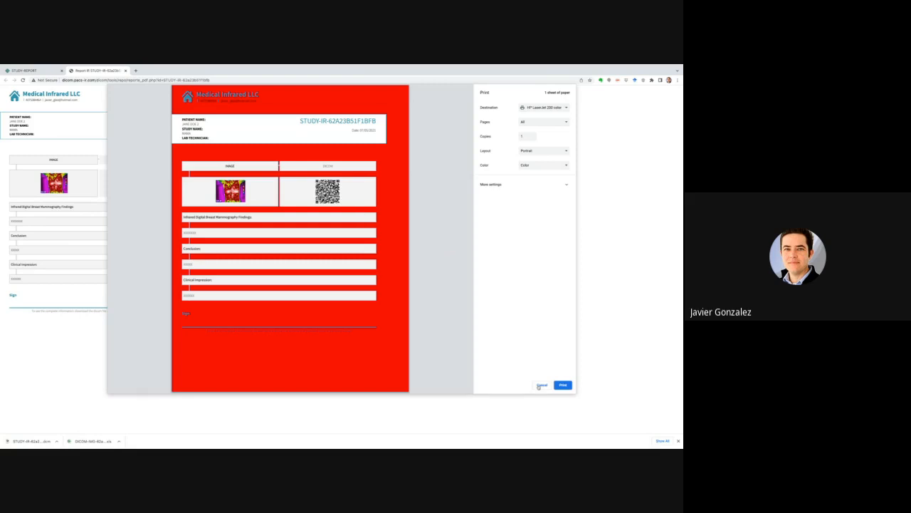
Cancel printing the study report and close the report tab to get back to the analyzer.
{"action": "left_click", "coordinate": [541, 385]}
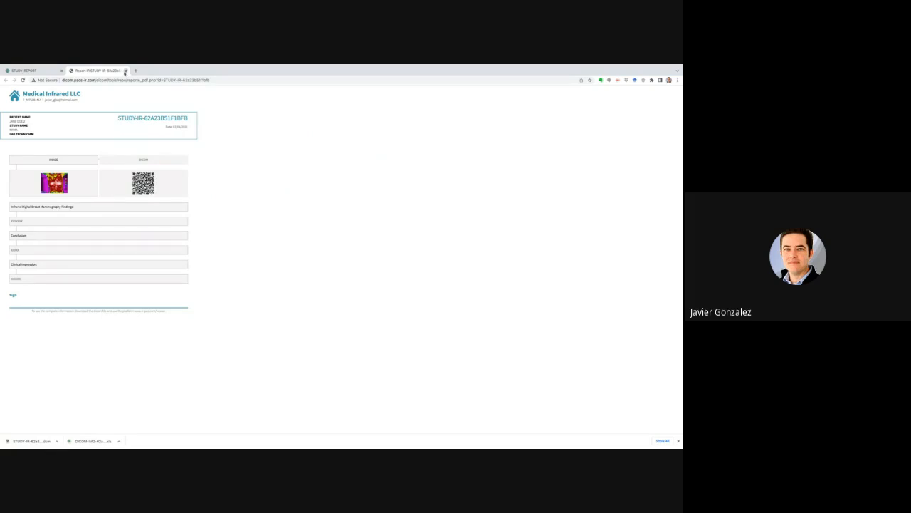
{"action": "left_click", "coordinate": [125, 70]}
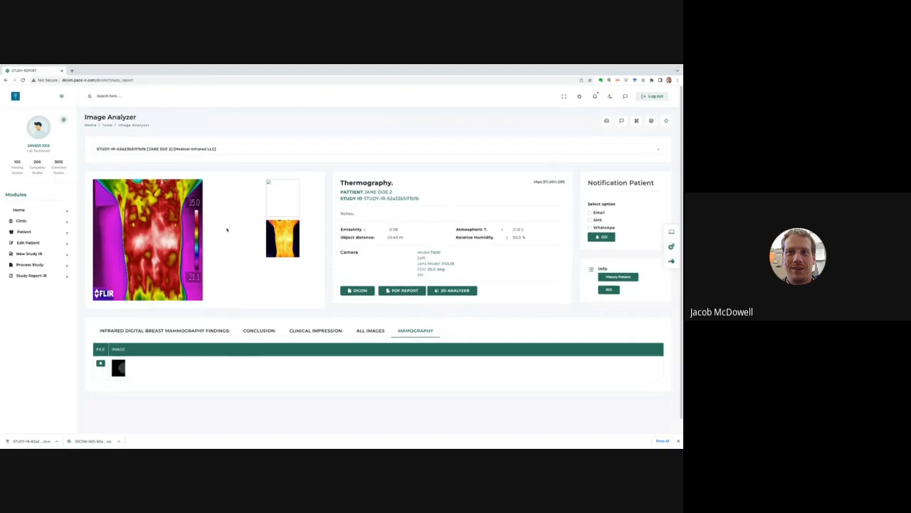
{"action": "scroll", "coordinate": [227, 229], "scroll_direction": "down", "scroll_amount": 1}
{"action": "scroll", "coordinate": [228, 230], "scroll_direction": "up", "scroll_amount": 1}
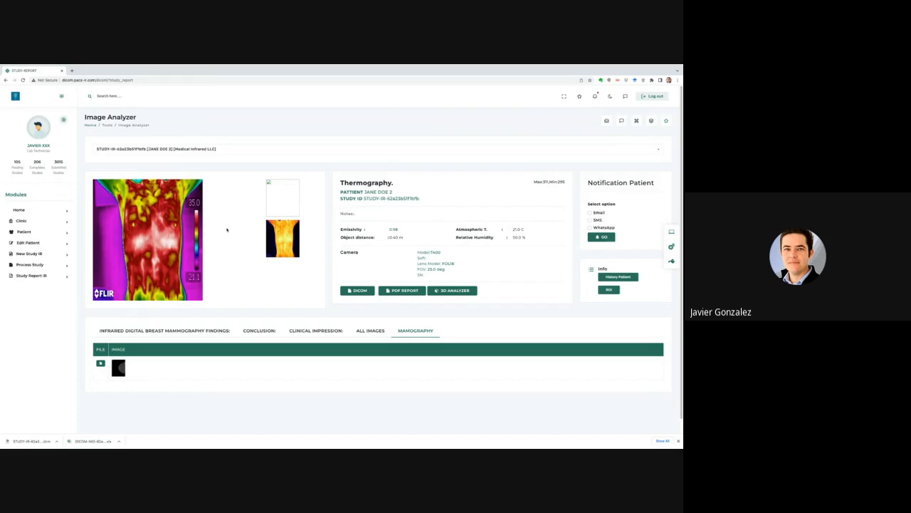
{"action": "left_click", "coordinate": [42, 277]}
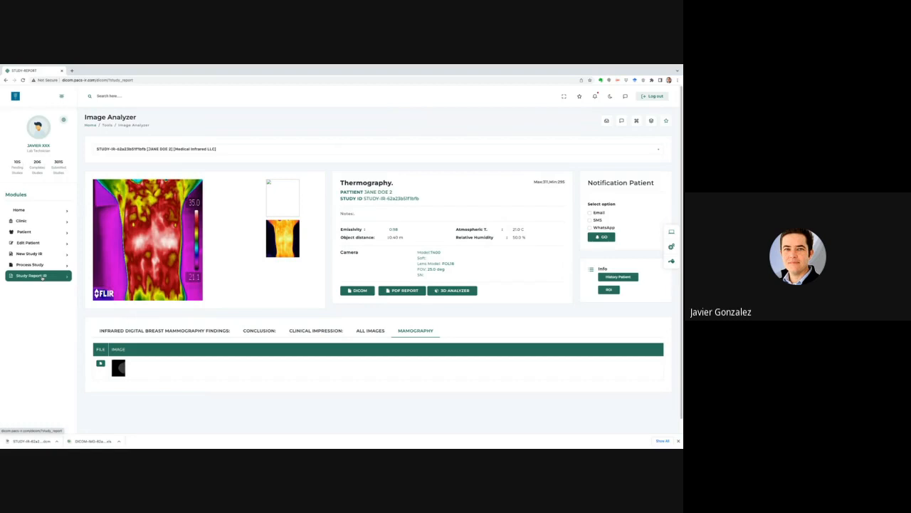
Send the patient an Email notification and dismiss the Success confirmation.
{"action": "left_click", "coordinate": [590, 212]}
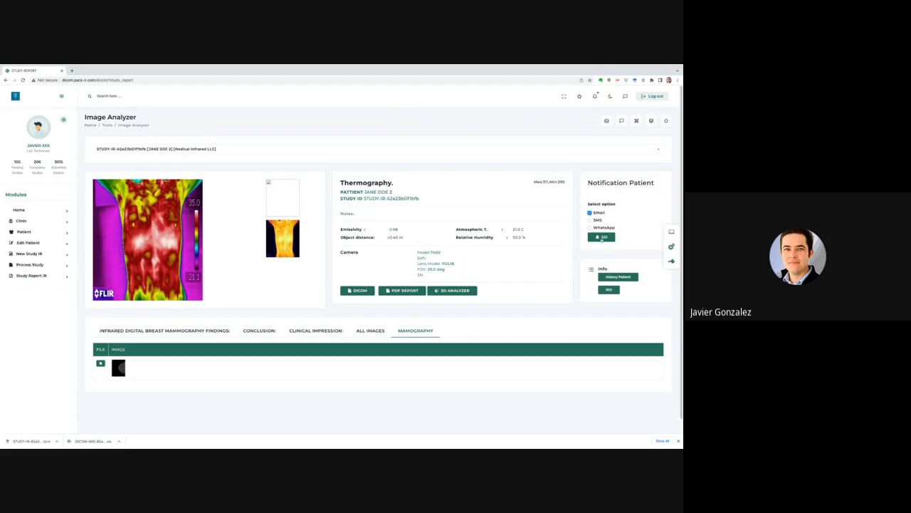
{"action": "left_click", "coordinate": [601, 239]}
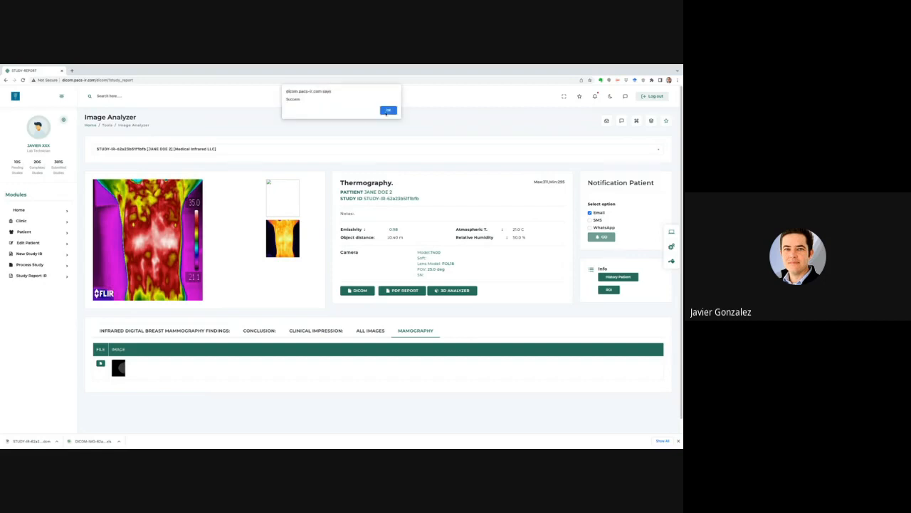
{"action": "left_click", "coordinate": [388, 109]}
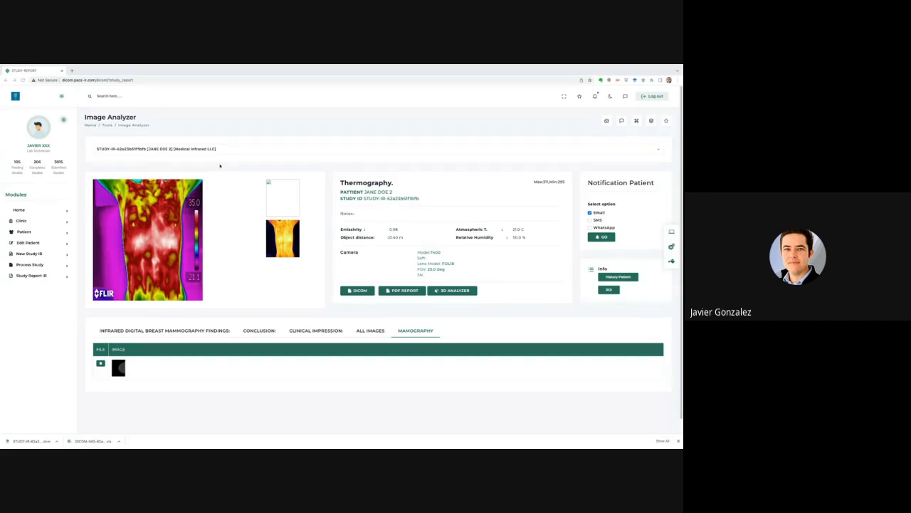
Leave the Image Analyzer through the sidebar patient link.
{"action": "left_click", "coordinate": [28, 242]}
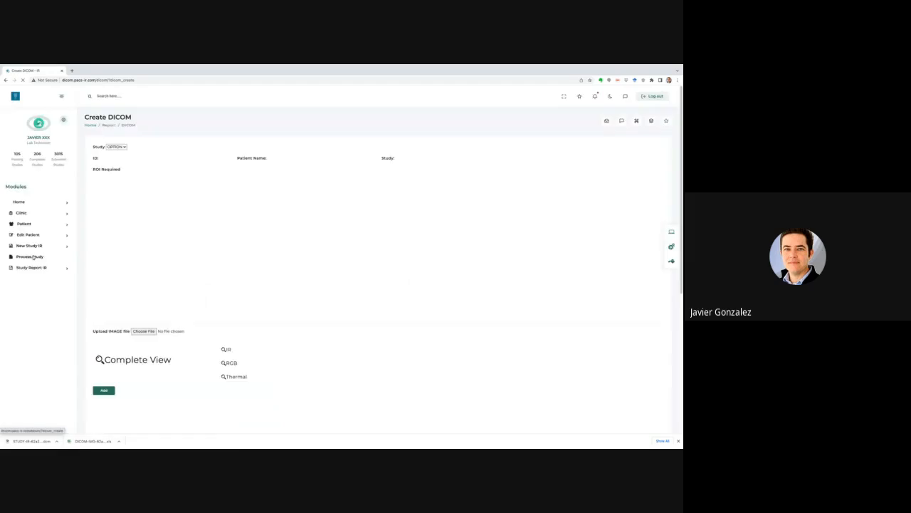
Bring up Create DICOM and scroll to its Load Image, findings and Status sections.
{"action": "left_click", "coordinate": [32, 257]}
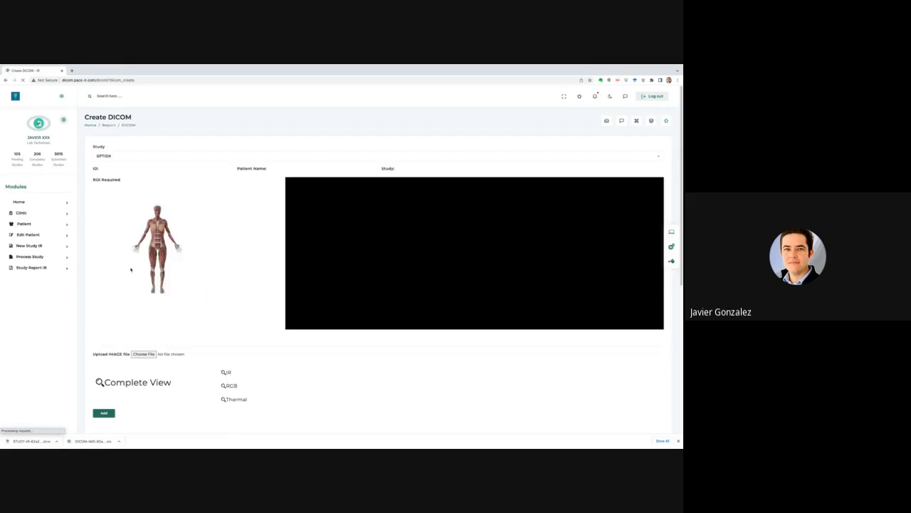
{"action": "scroll", "coordinate": [130, 269], "scroll_direction": "down", "scroll_amount": 5}
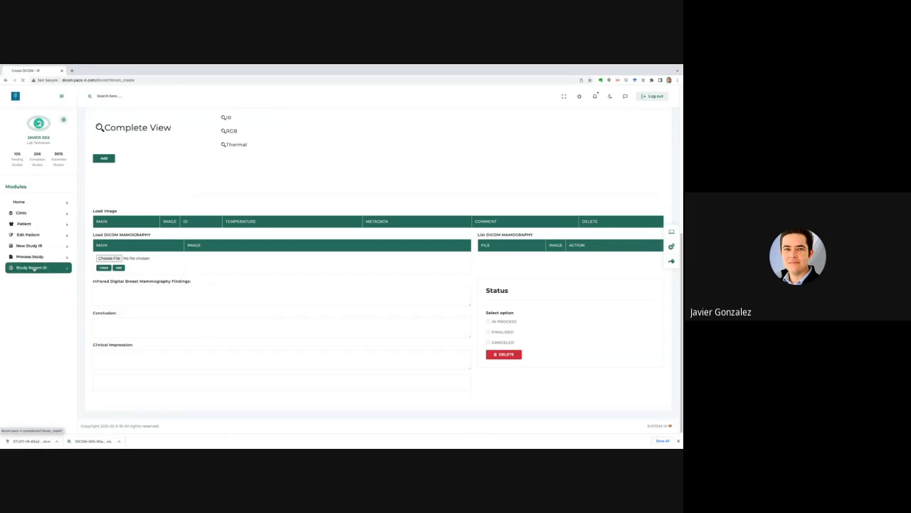
{"action": "left_click", "coordinate": [33, 269]}
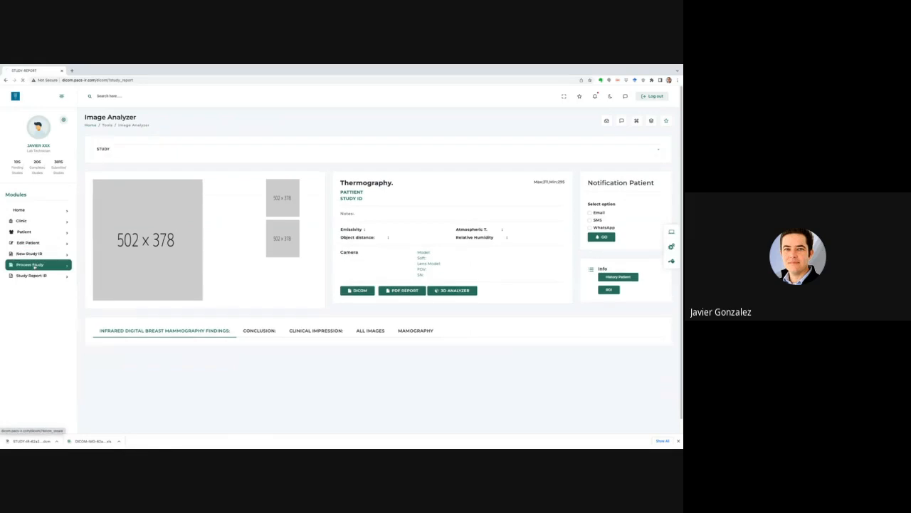
{"action": "left_click", "coordinate": [35, 266]}
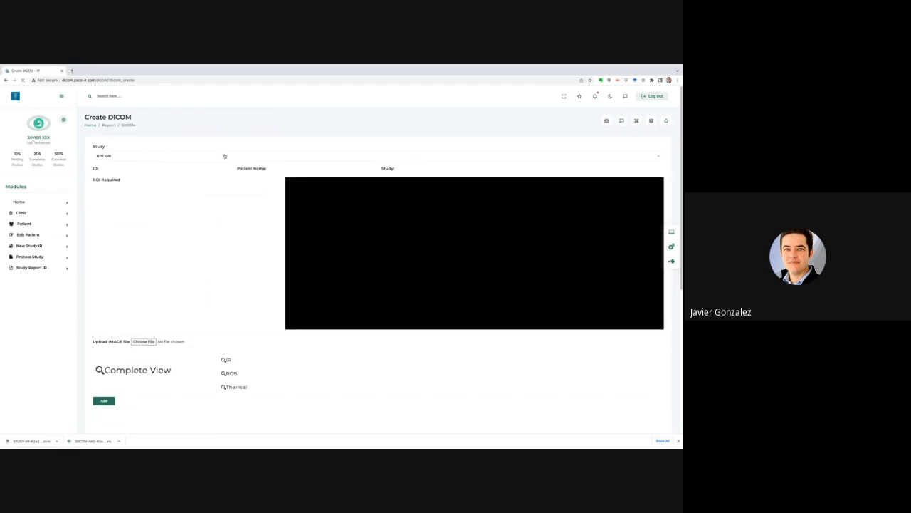
Pick the patient's [Medical Infrared LLC] thermography study from the Study dropdown.
{"action": "left_click", "coordinate": [371, 156]}
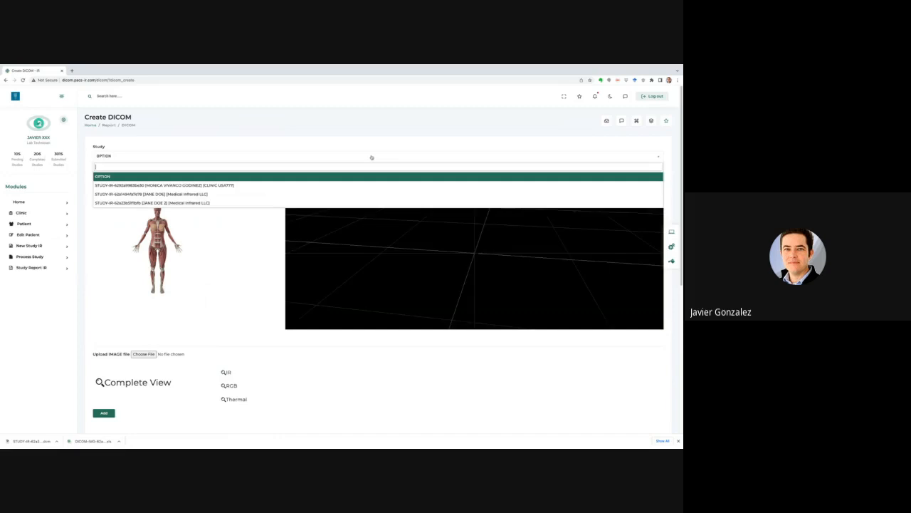
{"action": "left_click", "coordinate": [181, 202]}
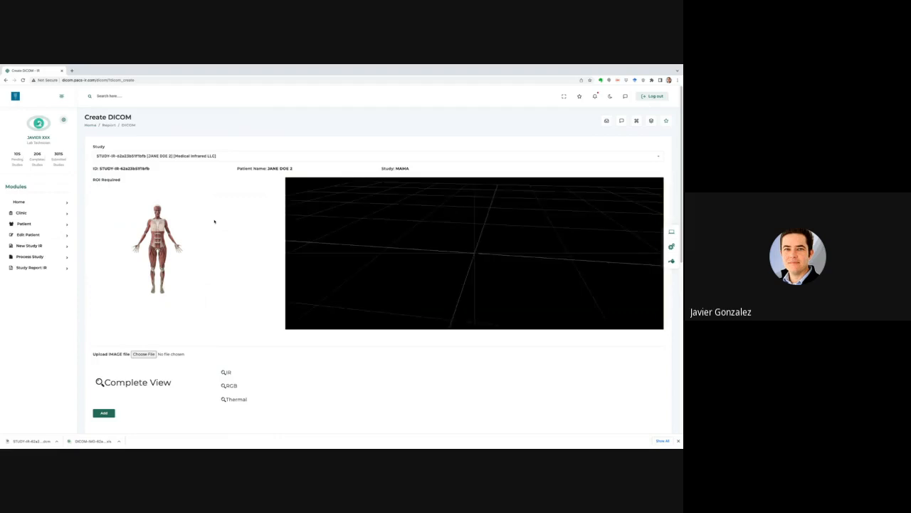
Scroll through the two IR images, the mammography file, the findings and the Finalized status.
{"action": "scroll", "coordinate": [214, 222], "scroll_direction": "down", "scroll_amount": 3}
{"action": "scroll", "coordinate": [214, 222], "scroll_direction": "down", "scroll_amount": 4}
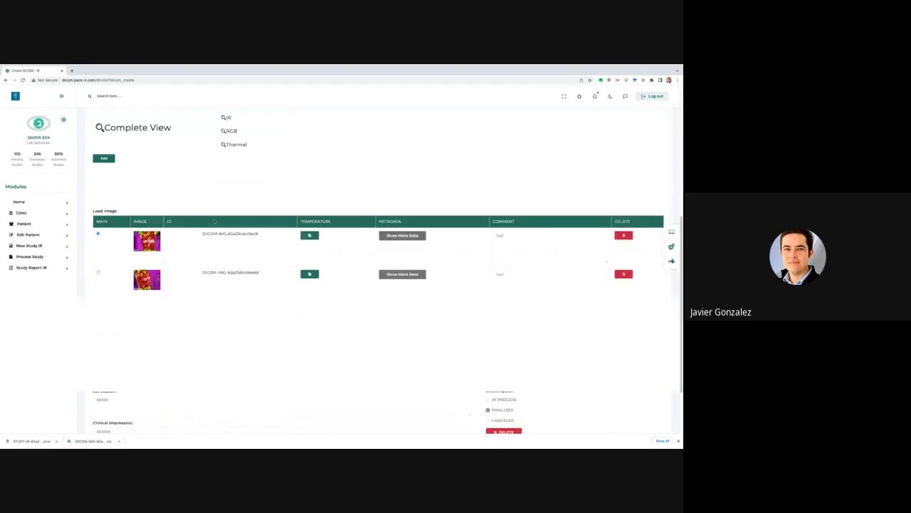
{"action": "scroll", "coordinate": [183, 245], "scroll_direction": "down", "scroll_amount": 1}
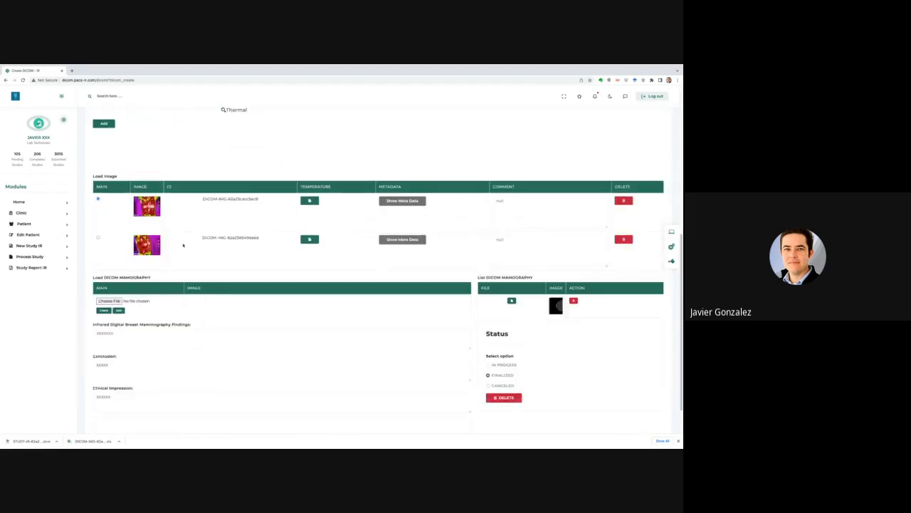
{"action": "scroll", "coordinate": [182, 245], "scroll_direction": "down", "scroll_amount": 1}
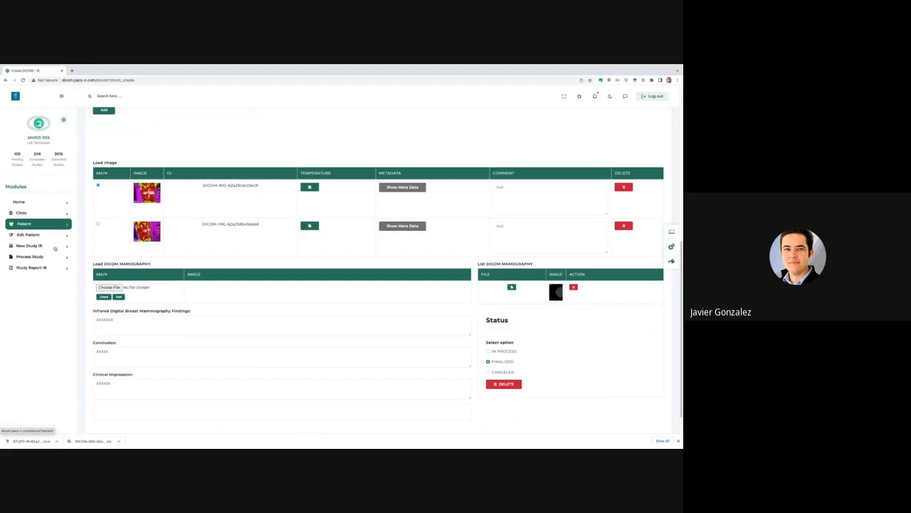
Open Study Report IR from the sidebar's clinic modules.
{"action": "left_click", "coordinate": [45, 213]}
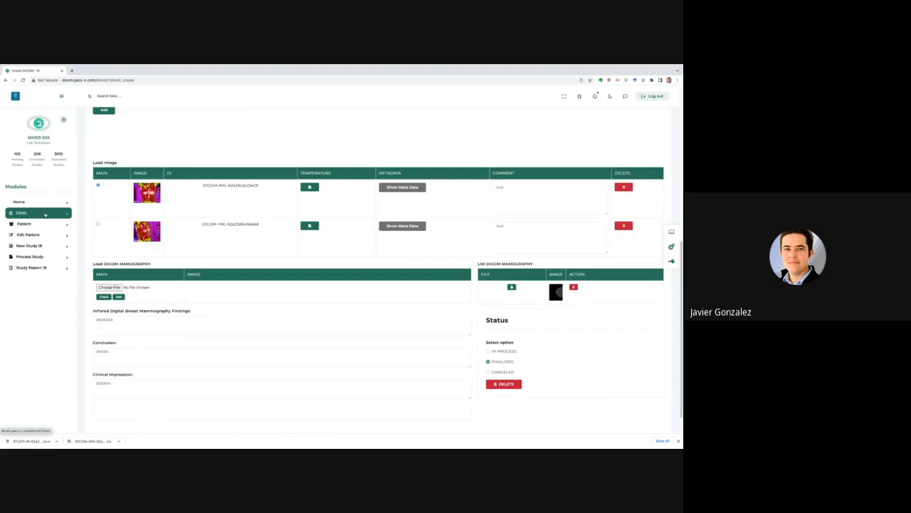
{"action": "left_click", "coordinate": [45, 268]}
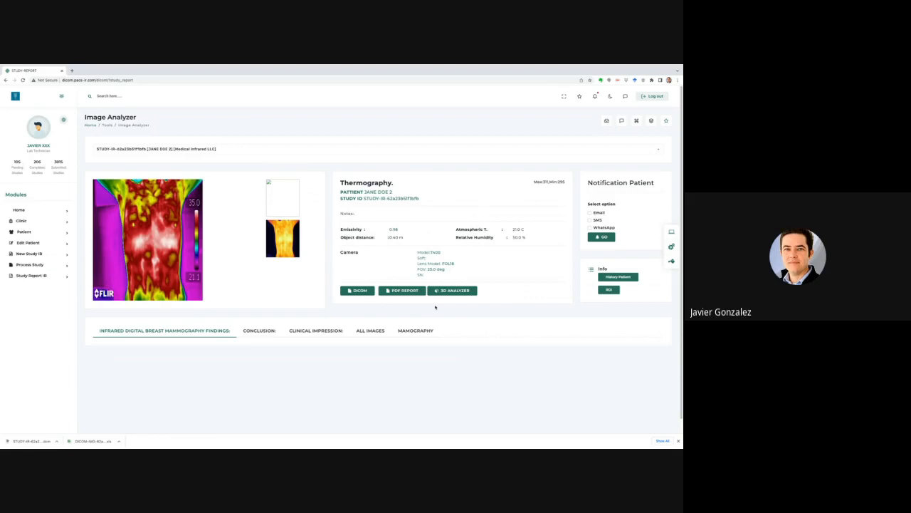
Go to the Patient page from the sidebar Modules menu.
{"action": "left_click", "coordinate": [33, 232]}
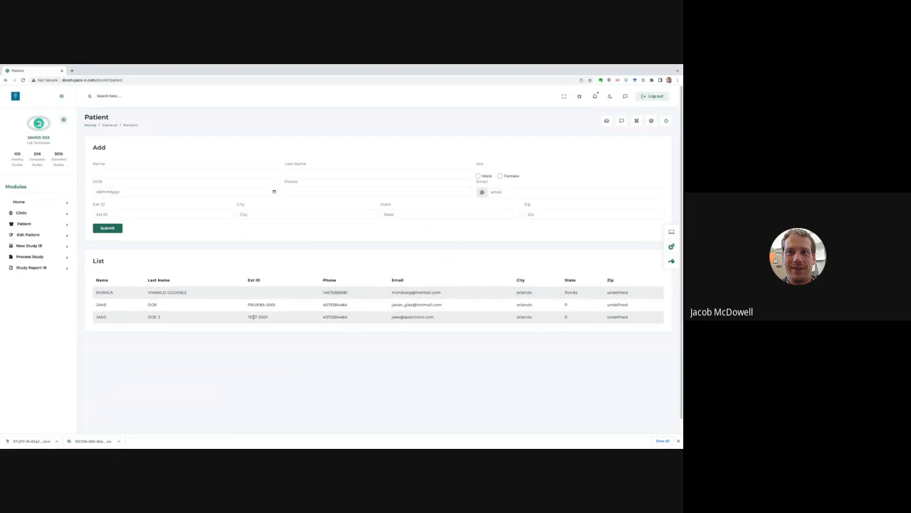
Switch to Edit Patient from the sidebar Modules menu.
{"action": "left_click", "coordinate": [25, 235]}
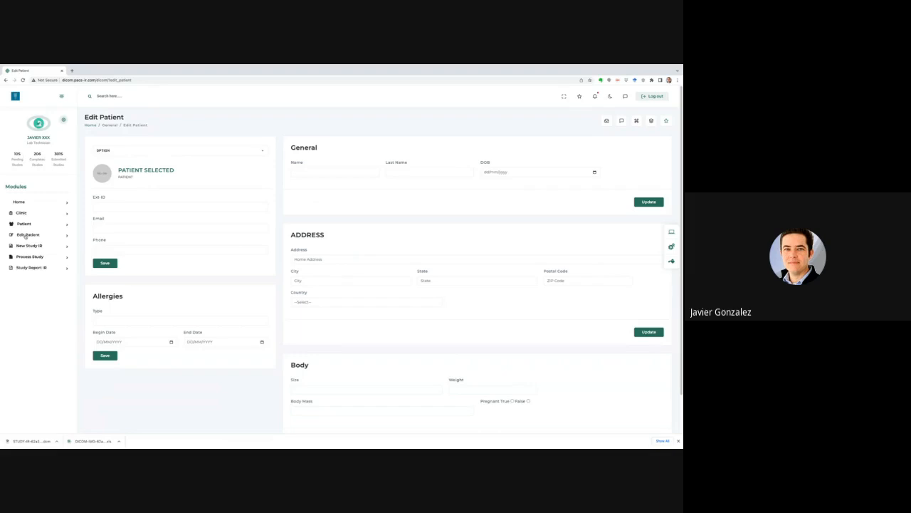
Load the last listed patient into the Edit Patient form, then go to New Study IR.
{"action": "left_click", "coordinate": [151, 152]}
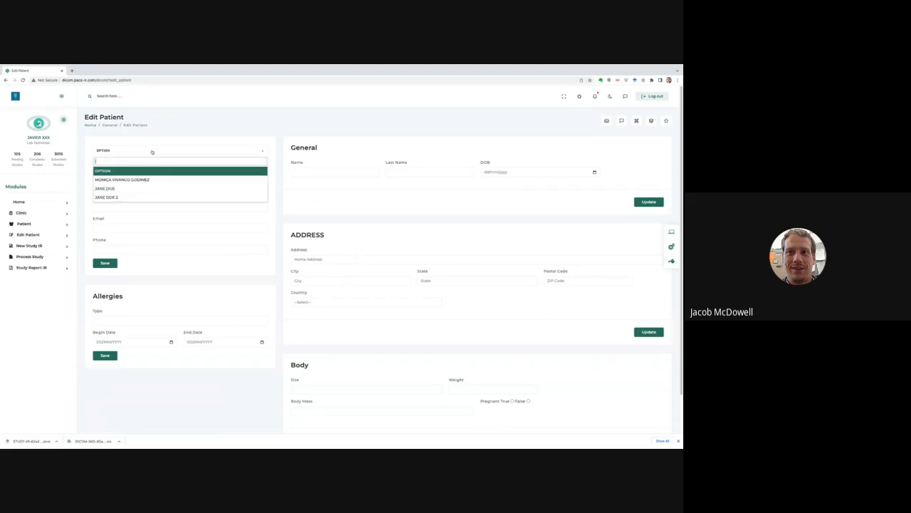
{"action": "left_click", "coordinate": [132, 197]}
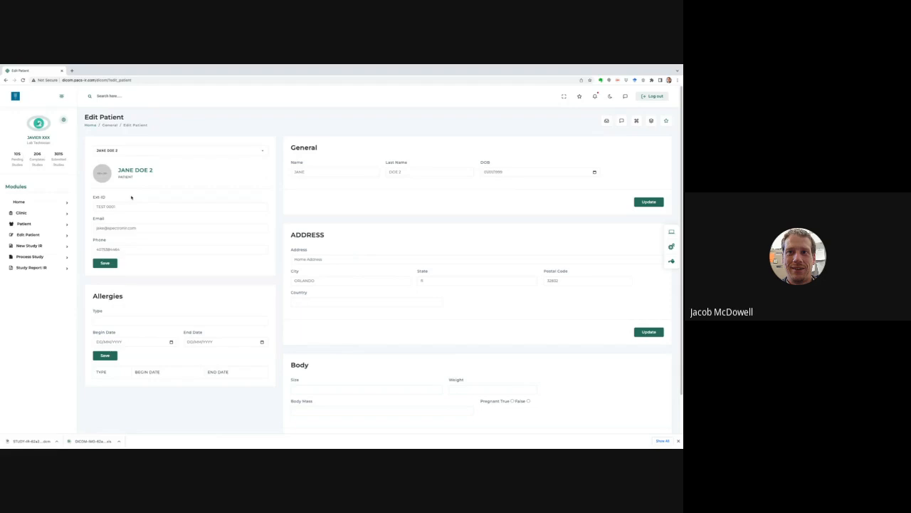
{"action": "left_click", "coordinate": [27, 247]}
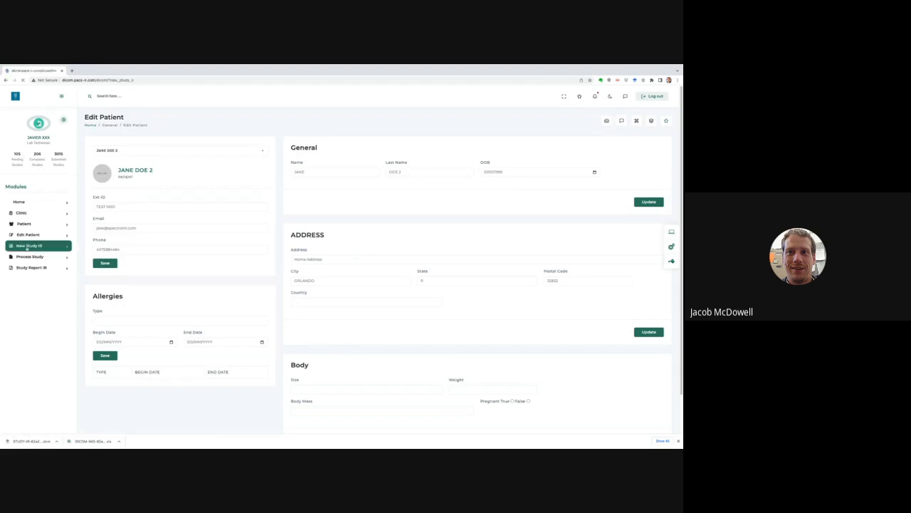